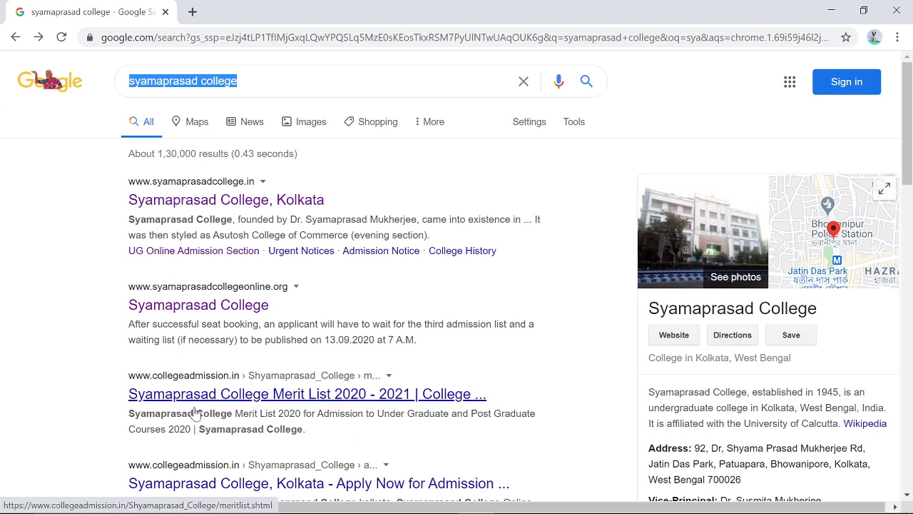
# - Open the Syamaprasad College, Kolkata website from the 'syamaprasad college' search results
pyautogui.click(191, 208)
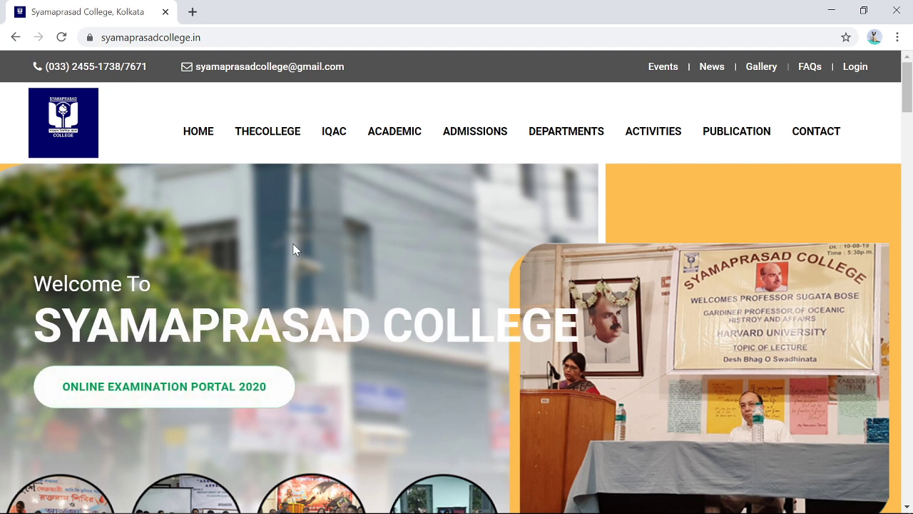
# - Go to the ONLINE EXAMINATION PORTAL 2020 from the college homepage
pyautogui.click(157, 399)
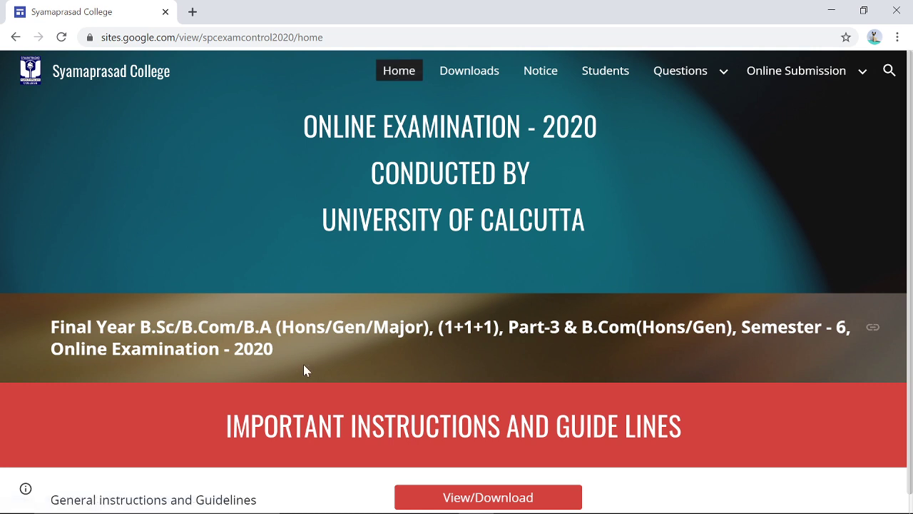
# - Scroll the exam portal down to the Important Instructions and Guide Lines section
pyautogui.scroll(-1, 303, 365)
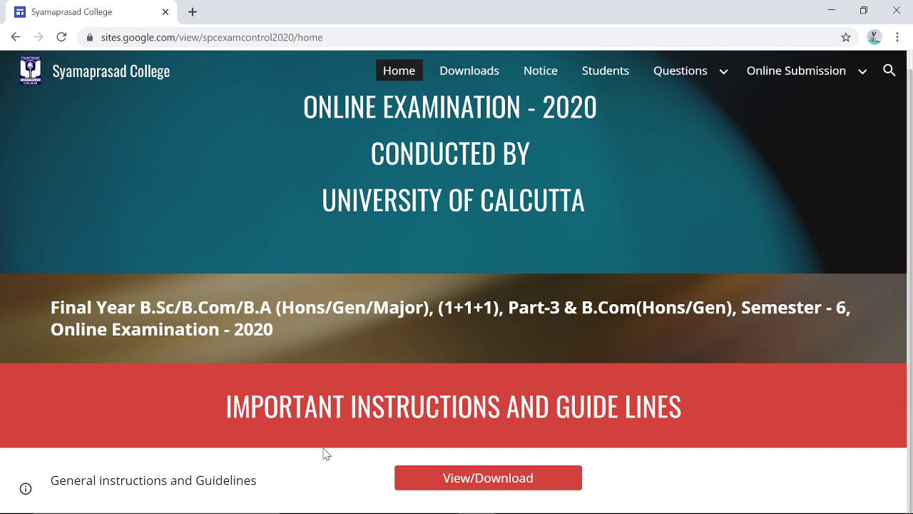
# - Open the General instructions and Guidelines PDF and scroll to Step 2: Preparation of Answer Scripts
pyautogui.click(490, 485)
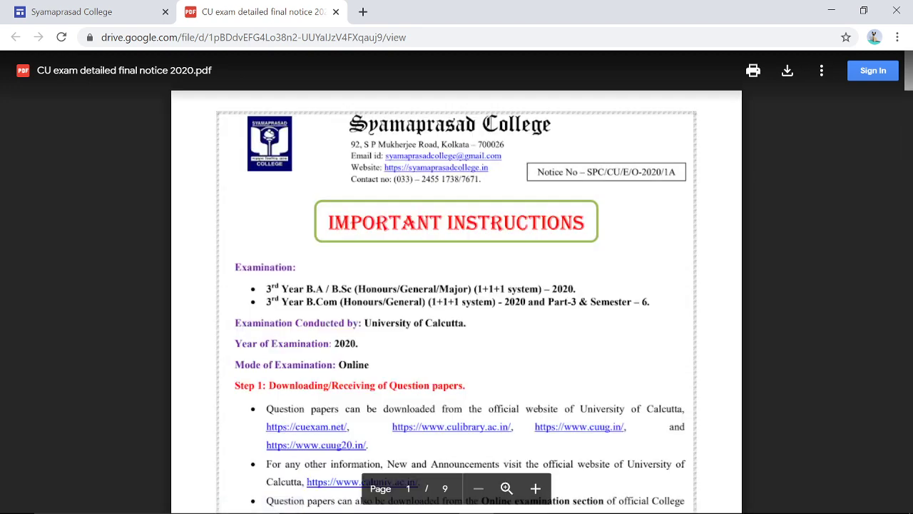
pyautogui.scroll(-2, 509, 403)
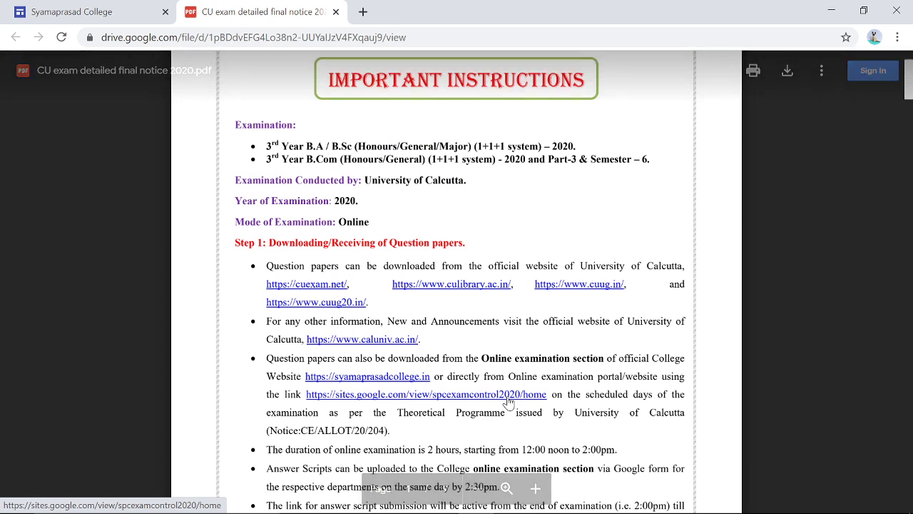
pyautogui.scroll(-2, 509, 403)
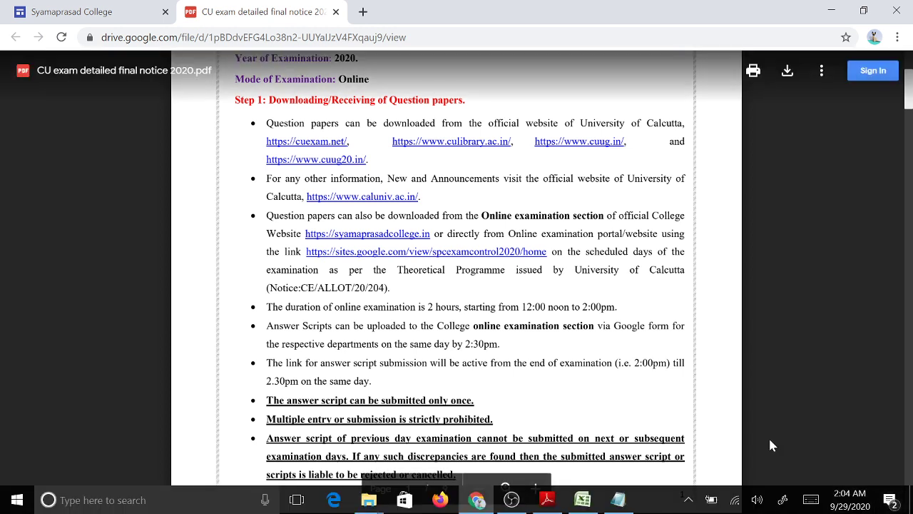
pyautogui.scroll(-6, 456, 286)
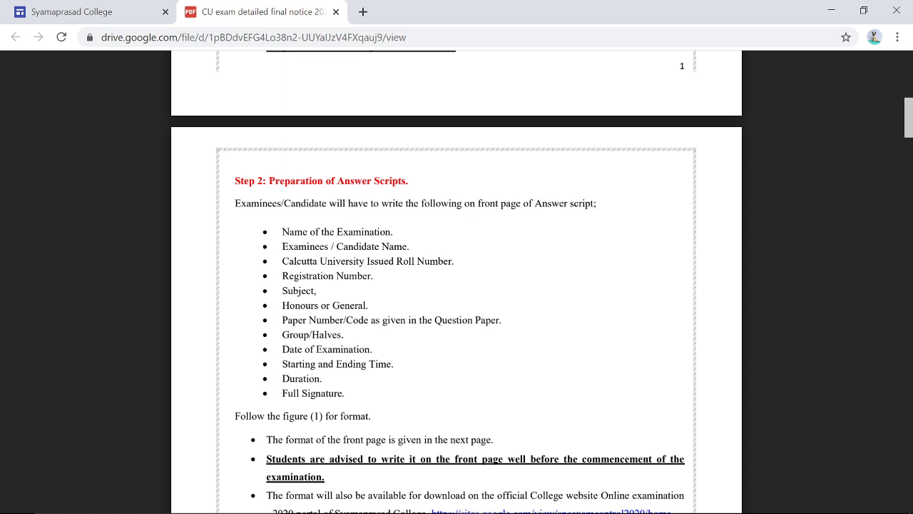
# - Scroll the PDF to Step 3's file naming example, 3016310083.MTMA.5, on page 4
pyautogui.scroll(-10, 456, 285)
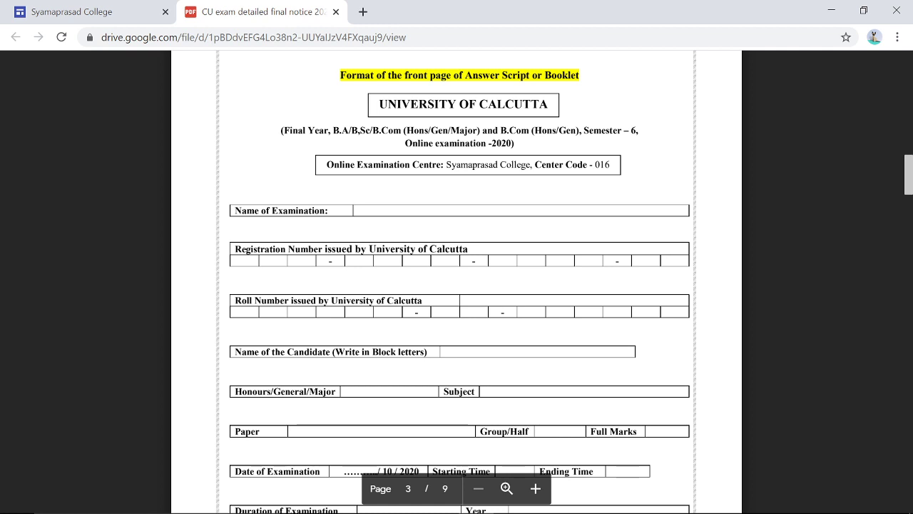
pyautogui.scroll(-8, 542, 510)
pyautogui.scroll(-1, 543, 510)
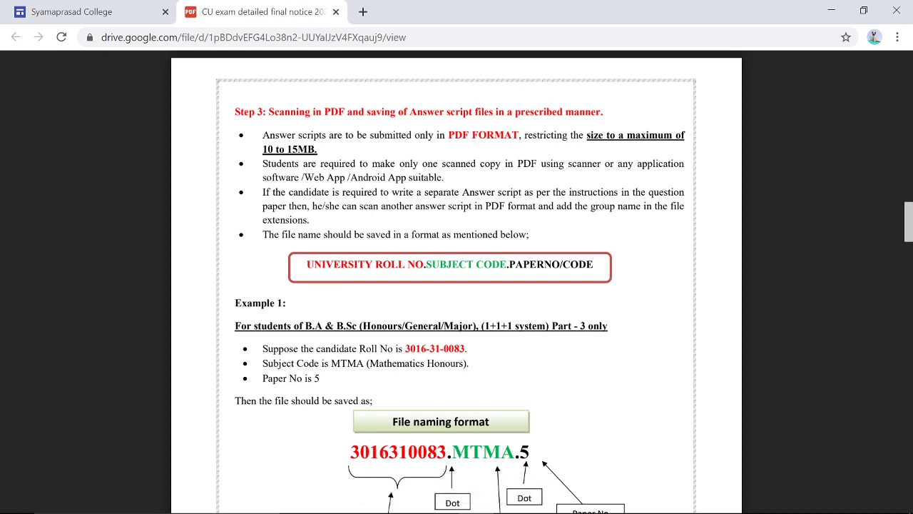
pyautogui.scroll(-3, 457, 281)
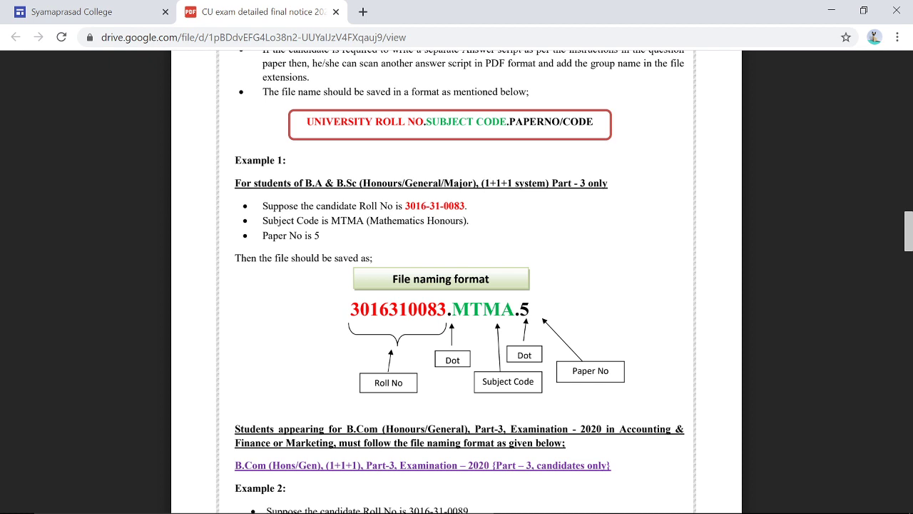
pyautogui.scroll(-2, 457, 281)
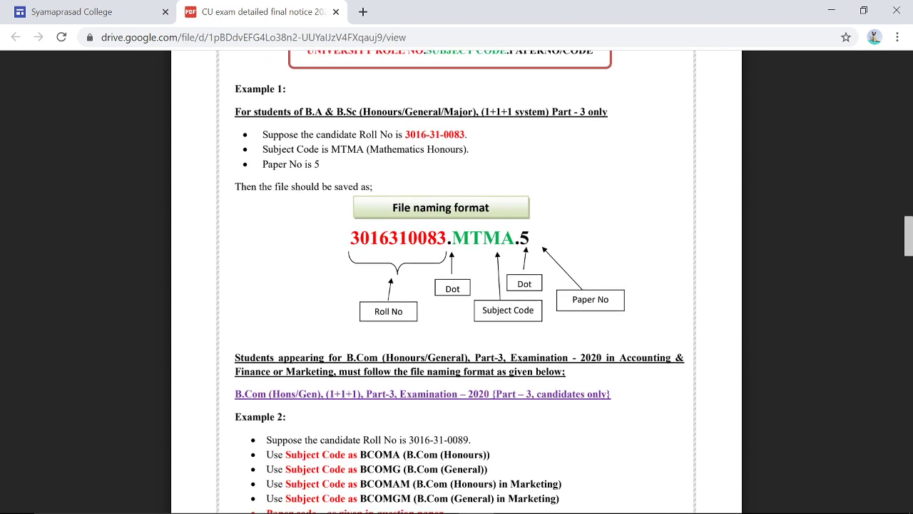
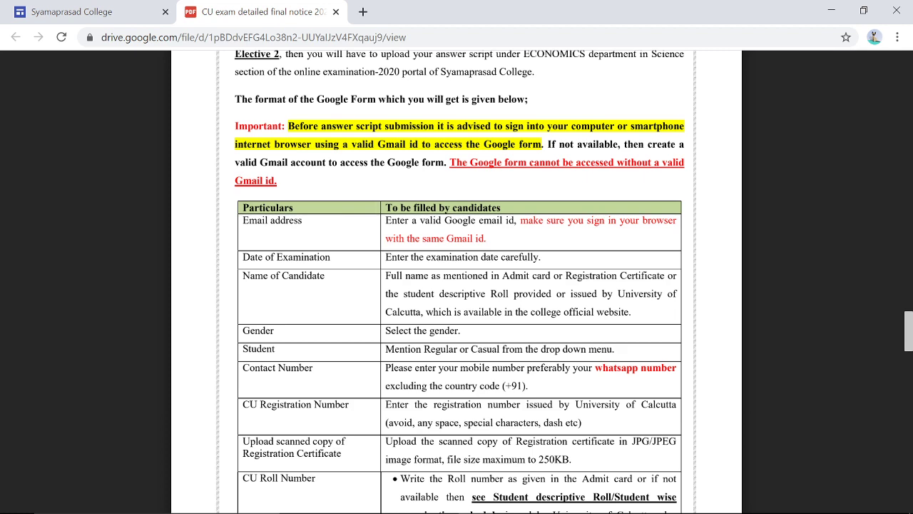
# - Read the remaining pages of the exam notice PDF, then close it to return to the Online Examination 2020 home page
pyautogui.scroll(-15, 456, 286)
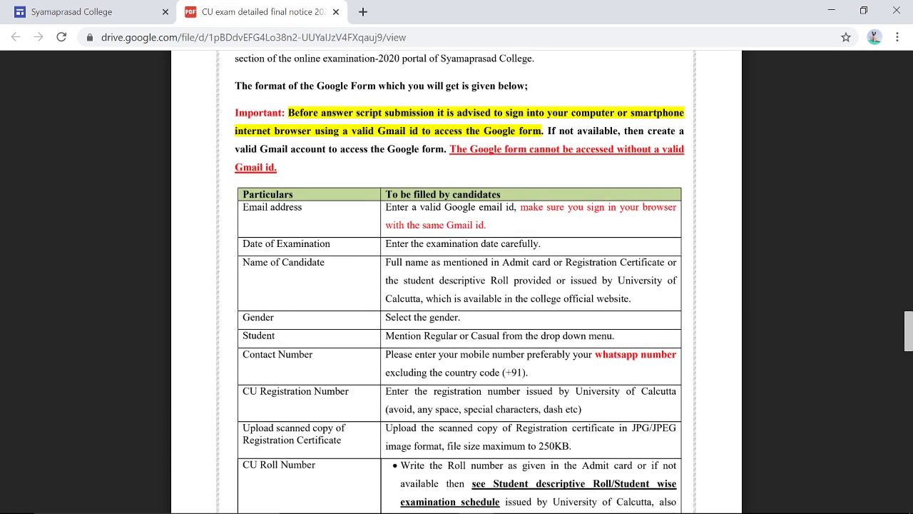
pyautogui.scroll(-10, 456, 285)
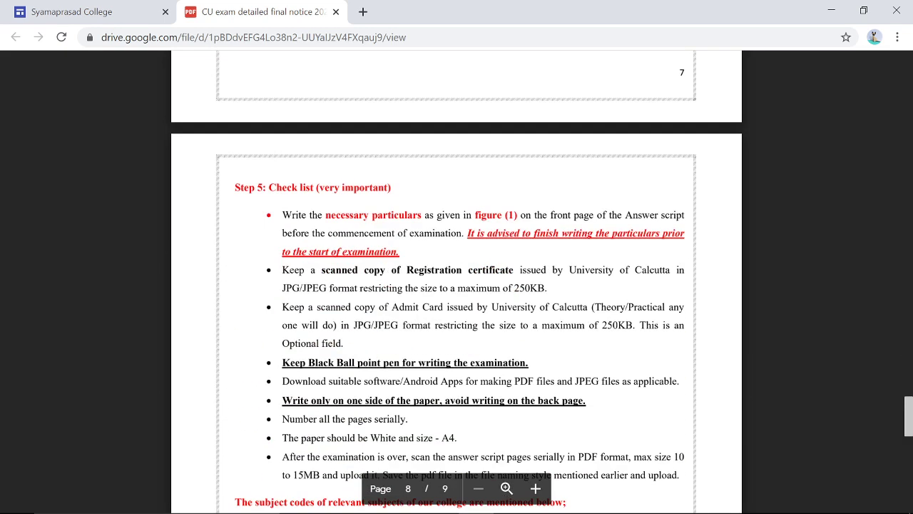
pyautogui.scroll(-6, 457, 286)
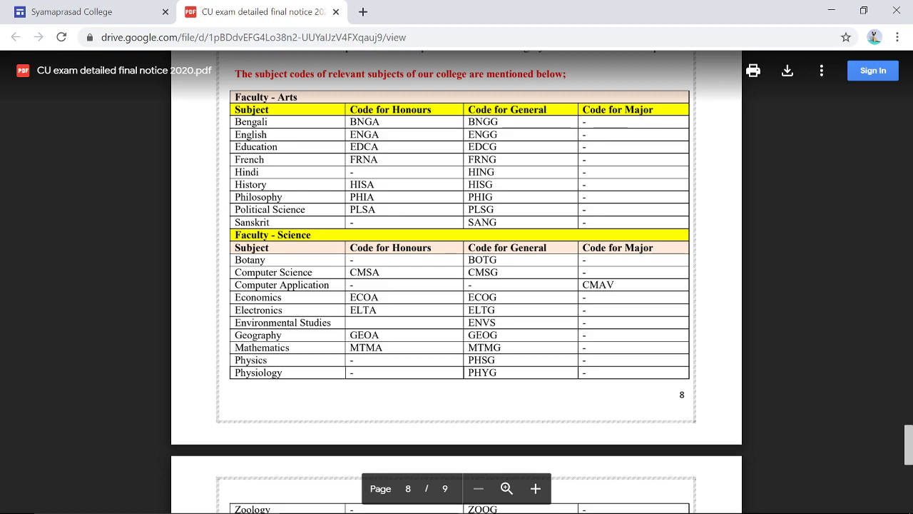
pyautogui.scroll(6, 457, 299)
pyautogui.scroll(12, 457, 286)
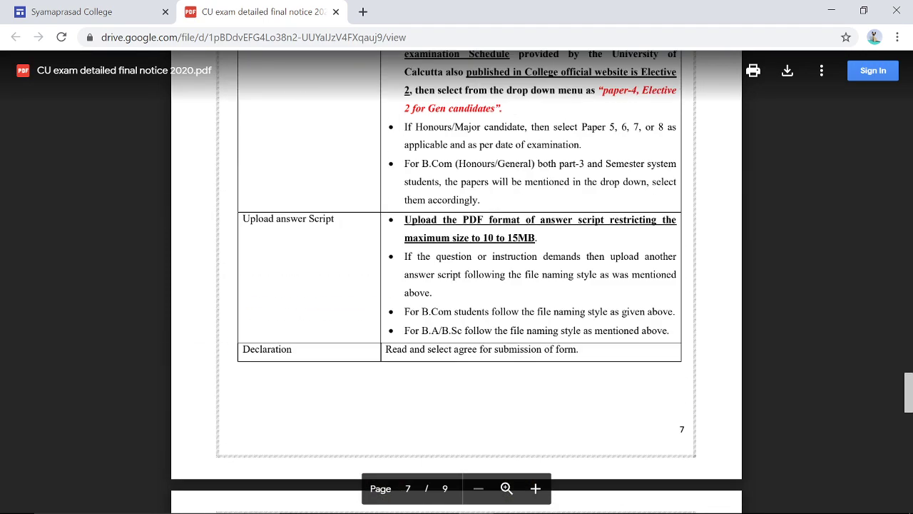
pyautogui.scroll(10, 457, 286)
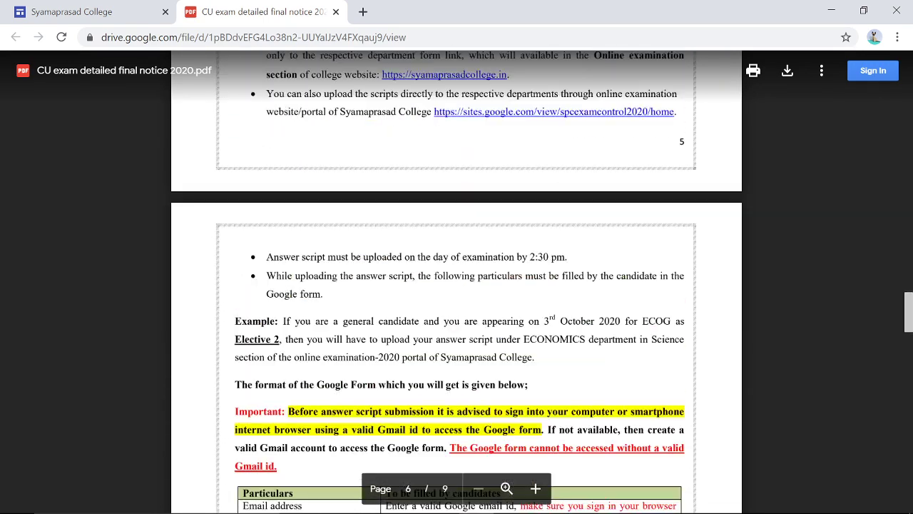
pyautogui.scroll(8, 456, 285)
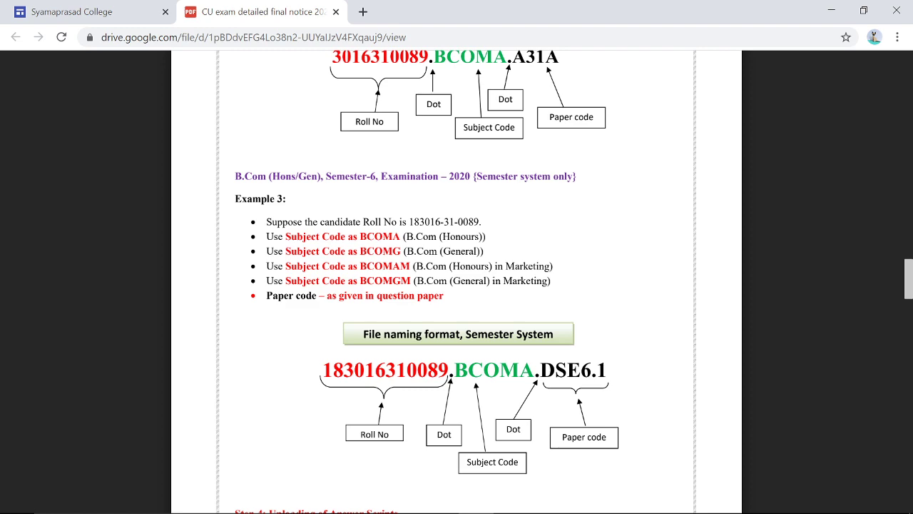
pyautogui.scroll(-20, 456, 285)
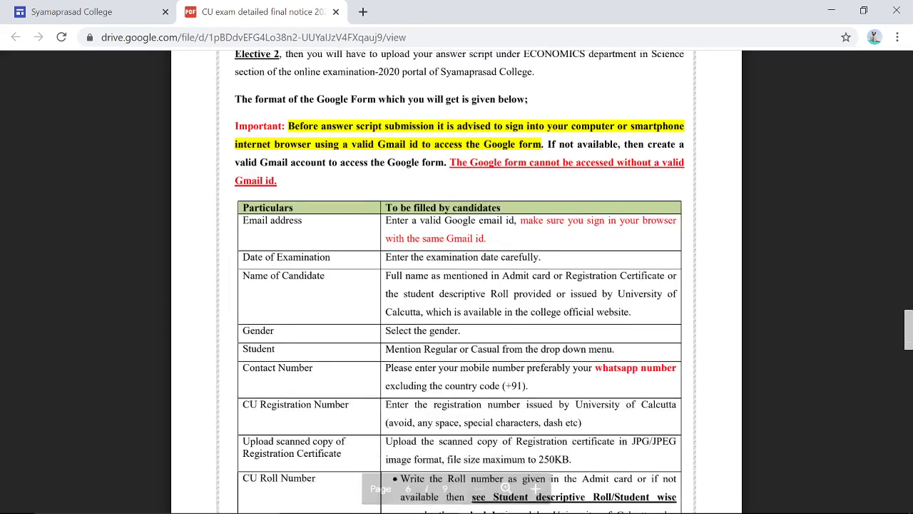
pyautogui.scroll(-20, 457, 285)
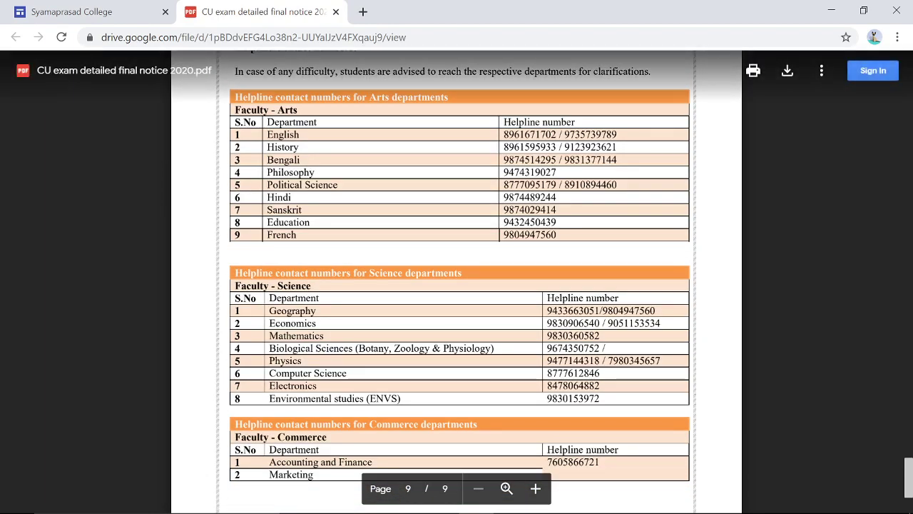
pyautogui.scroll(-1, 457, 285)
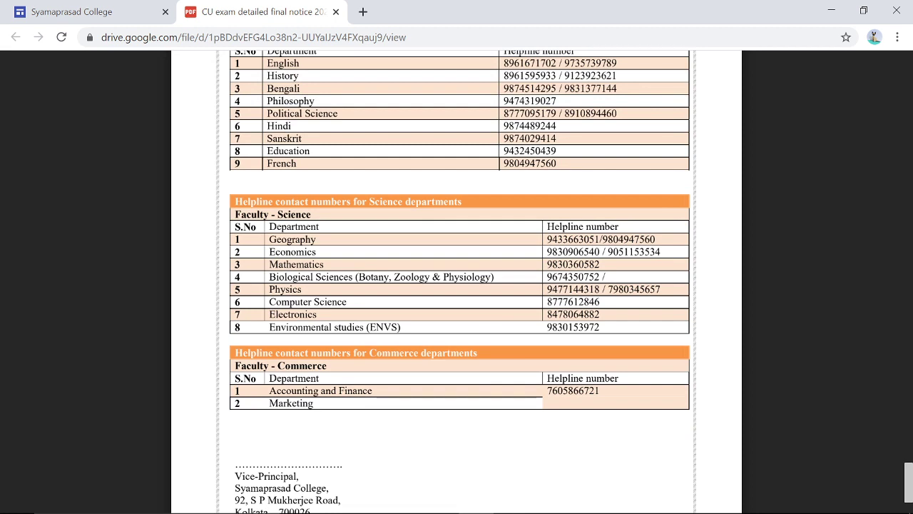
pyautogui.scroll(-2, 456, 286)
pyautogui.scroll(6, 457, 286)
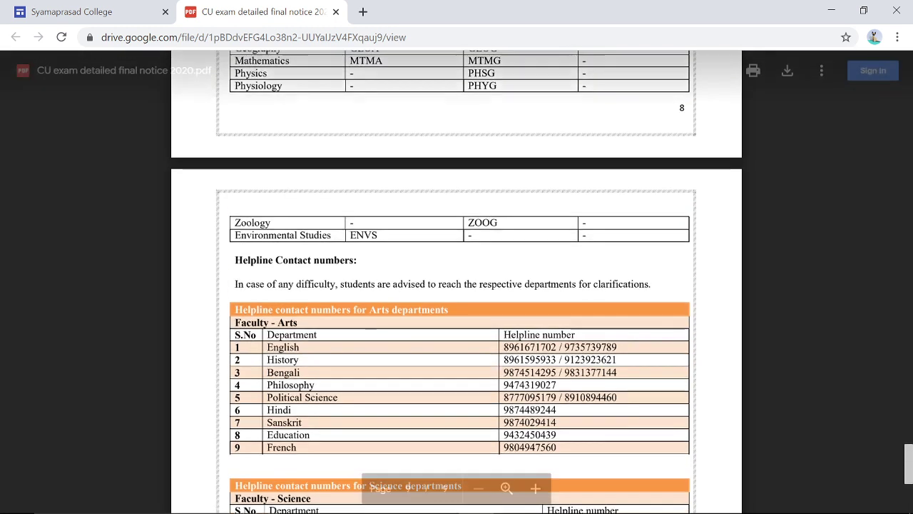
pyautogui.scroll(4, 457, 286)
pyautogui.click(335, 11)
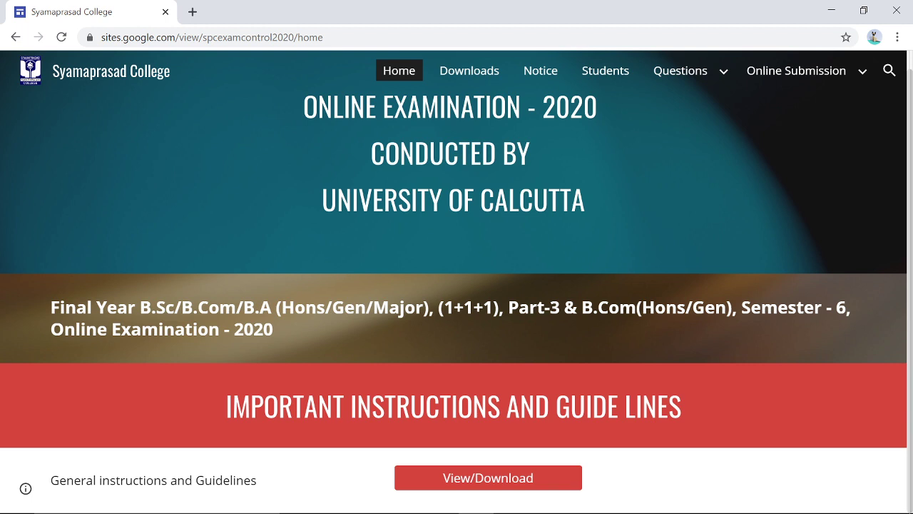
# - From the Downloads page, open Front page.pdf, the answer-script cover format
pyautogui.click(460, 74)
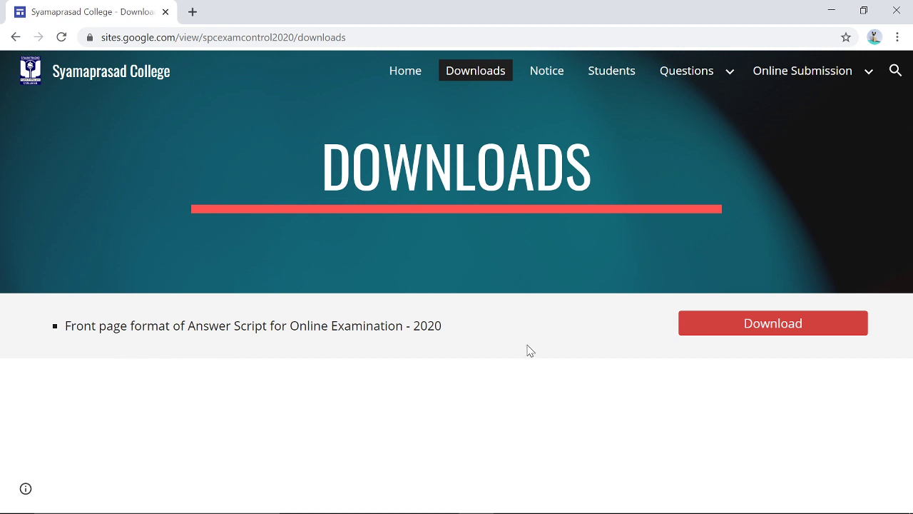
pyautogui.click(718, 334)
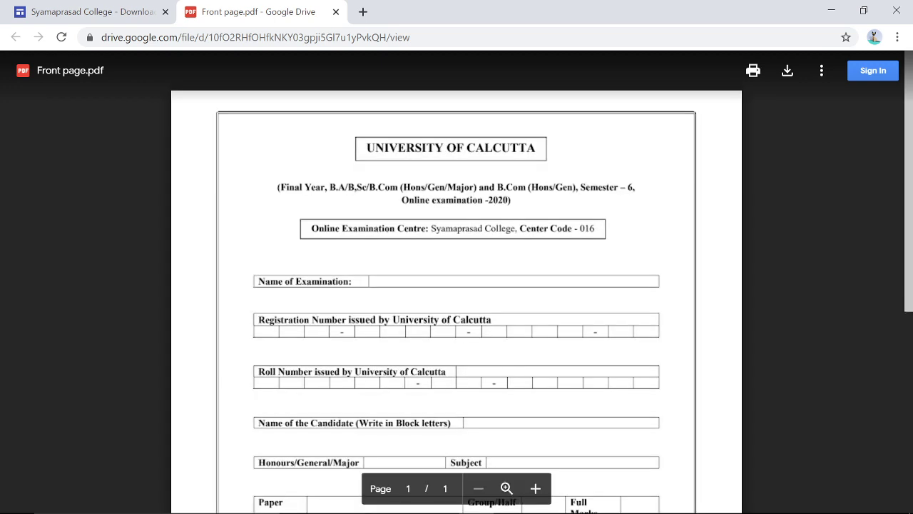
# - Read through the University of Calcutta cover form in Front page.pdf, then close it
pyautogui.scroll(-2, 457, 300)
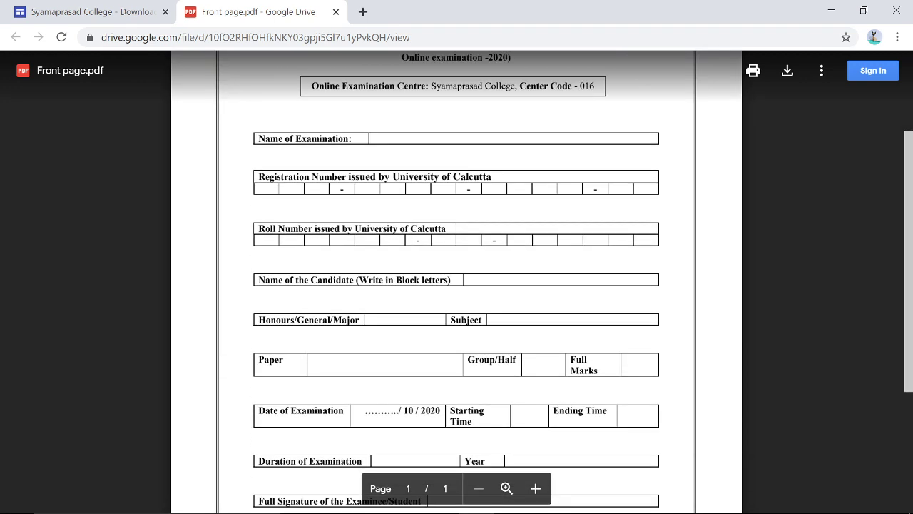
pyautogui.scroll(2, 456, 300)
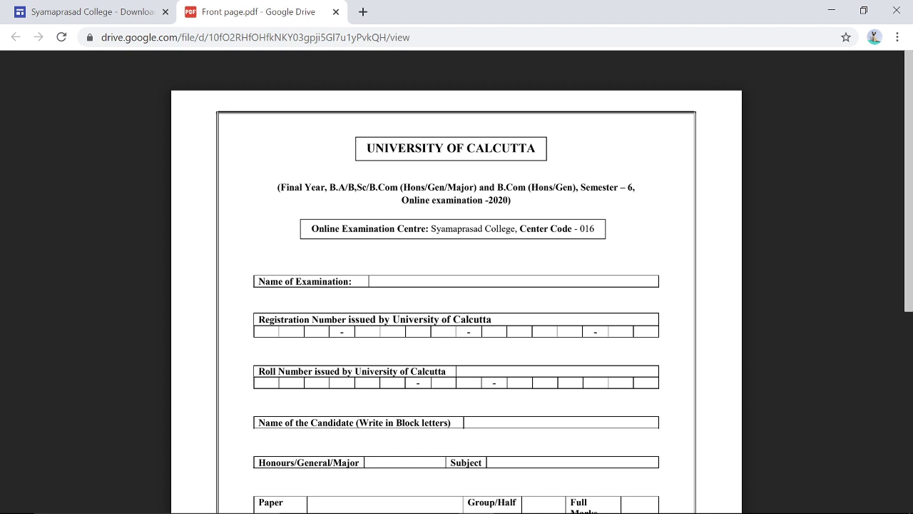
pyautogui.scroll(-2, 457, 282)
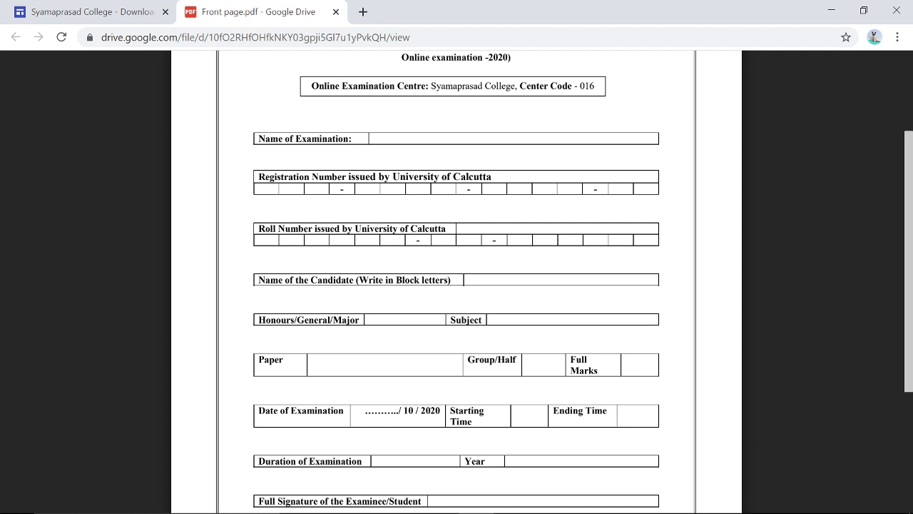
pyautogui.scroll(-3, 457, 286)
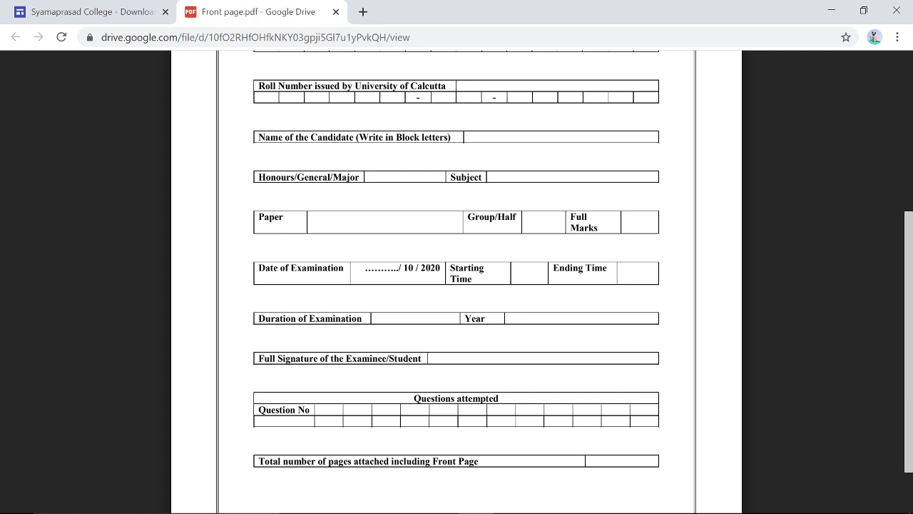
pyautogui.scroll(-1, 456, 286)
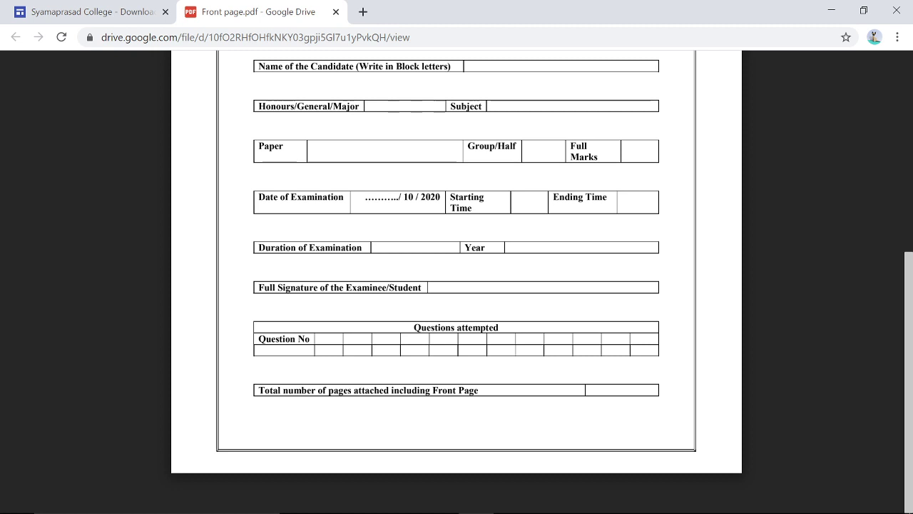
pyautogui.scroll(5, 457, 285)
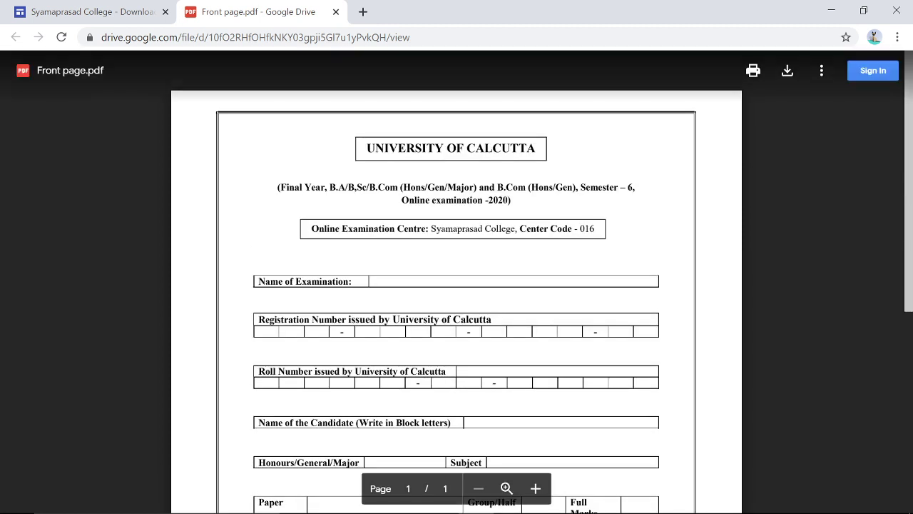
pyautogui.click(335, 15)
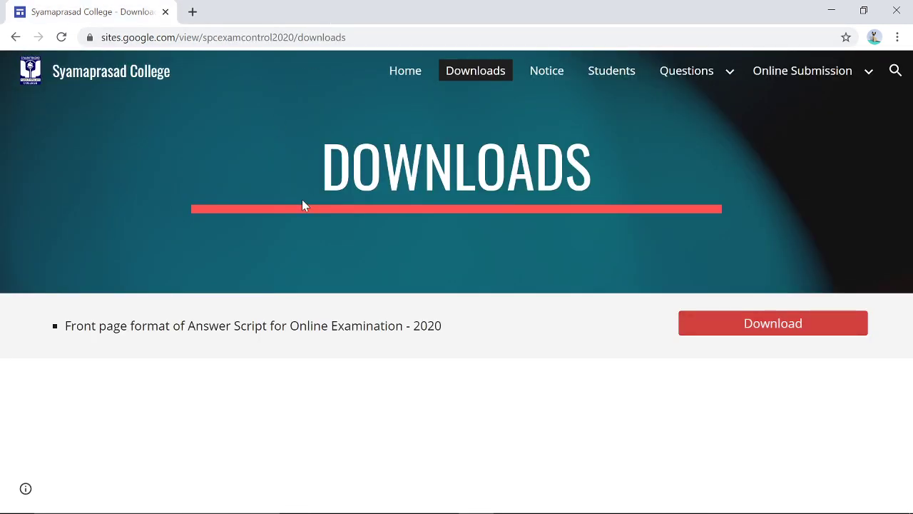
# - Check the Notice page, then switch to the Students page
pyautogui.click(538, 83)
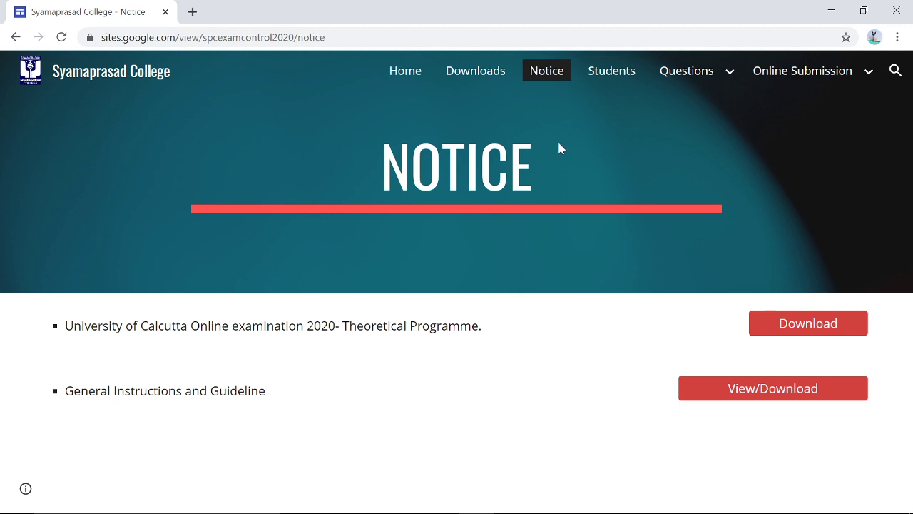
pyautogui.click(612, 77)
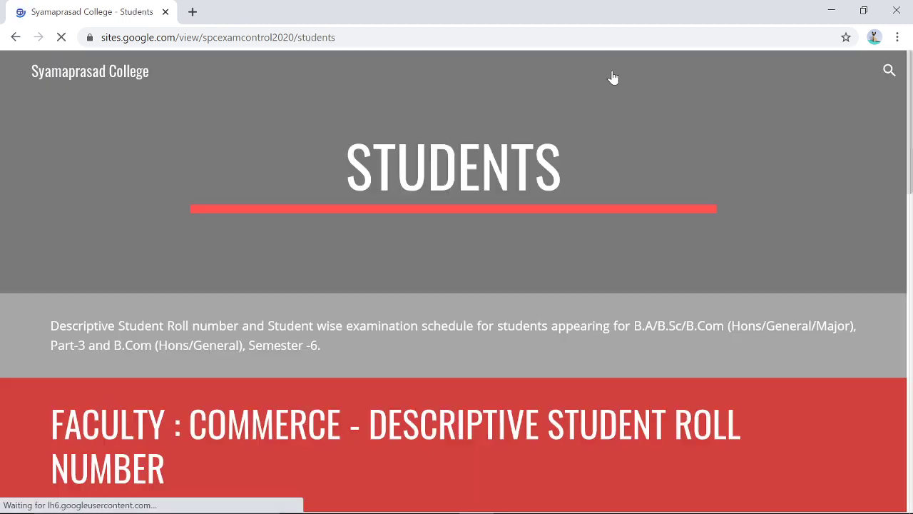
# - Open B.Com Part-3 Honours.pdf, the descriptive roll list, from the Students page
pyautogui.scroll(-2, 261, 259)
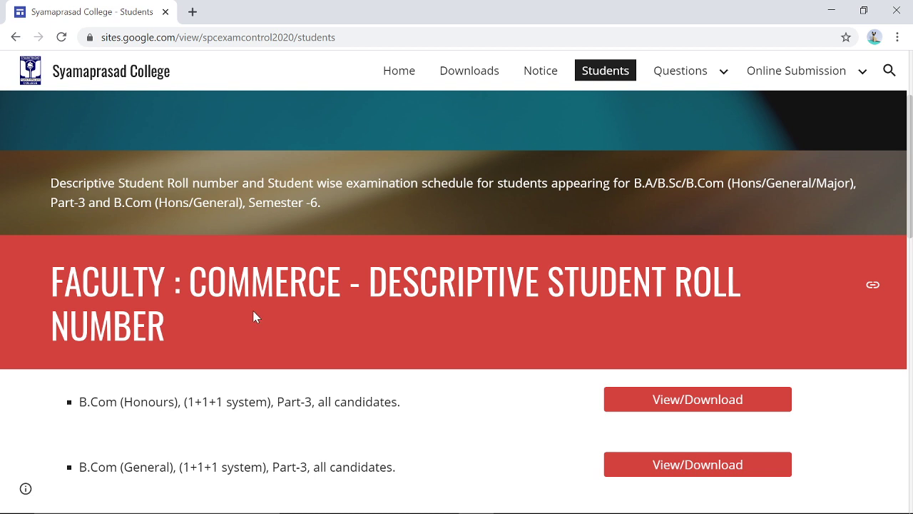
pyautogui.scroll(-2, 367, 332)
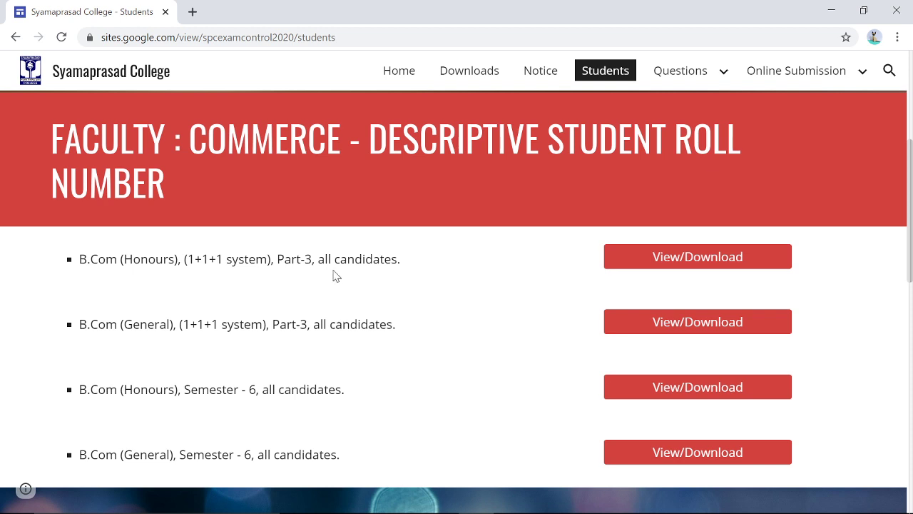
pyautogui.click(657, 268)
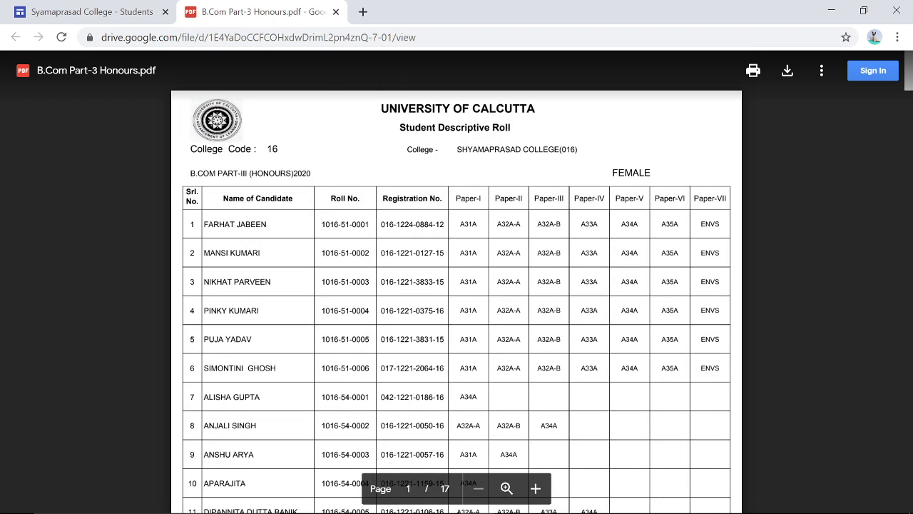
# - Close the B.Com roll-list PDF and scroll down to the Arts faculty student-wise exam schedule
pyautogui.click(336, 12)
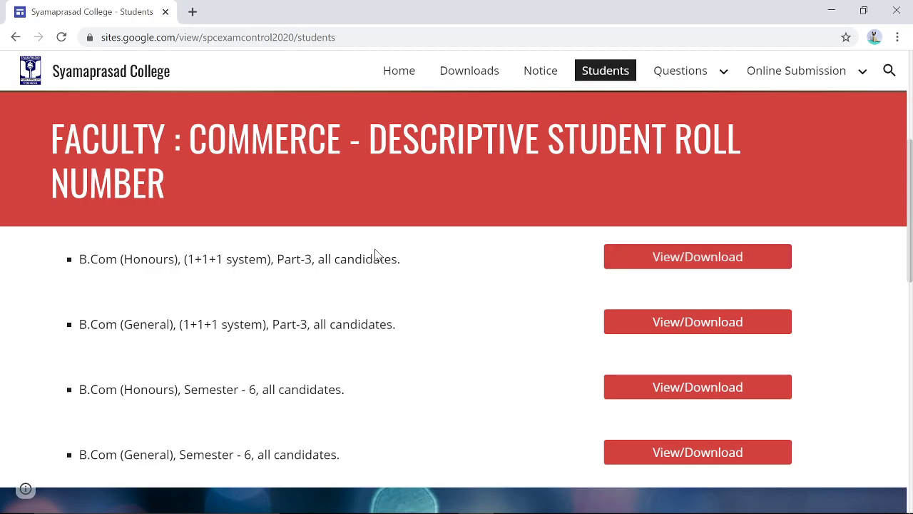
pyautogui.scroll(-1, 373, 254)
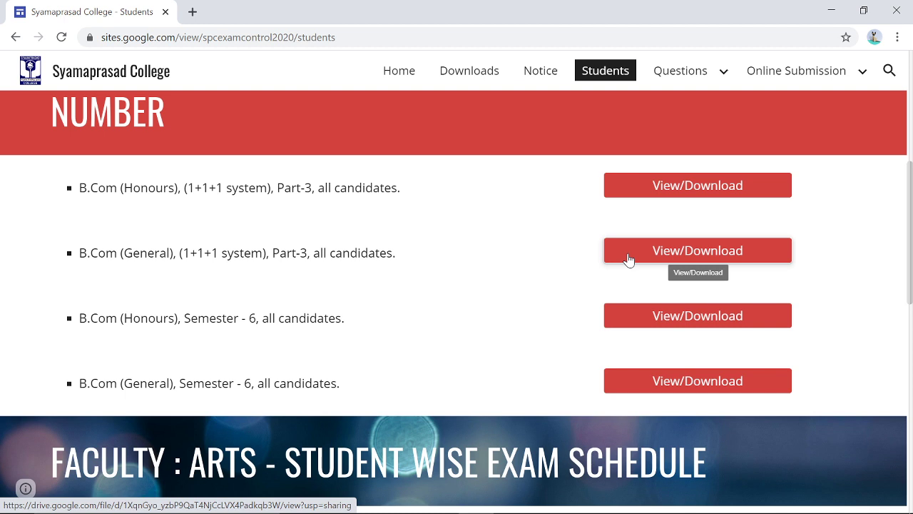
pyautogui.scroll(-1, 223, 261)
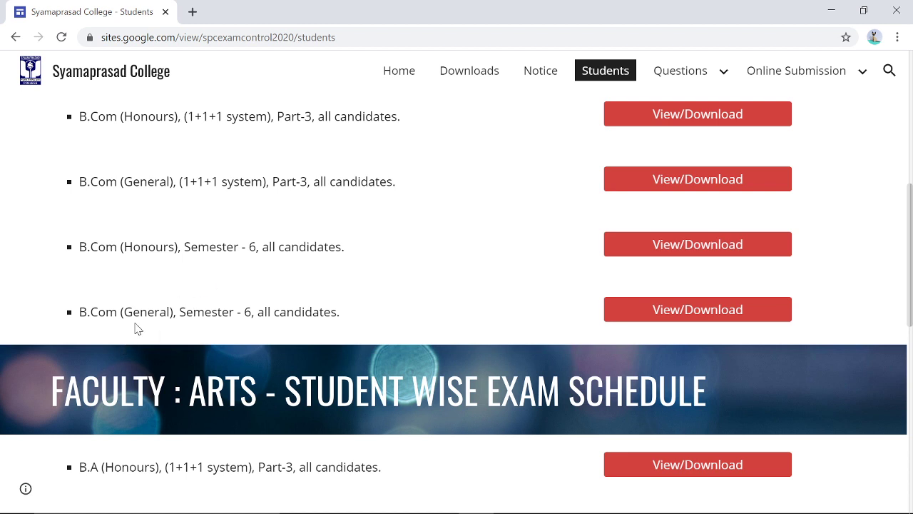
pyautogui.scroll(-3, 247, 318)
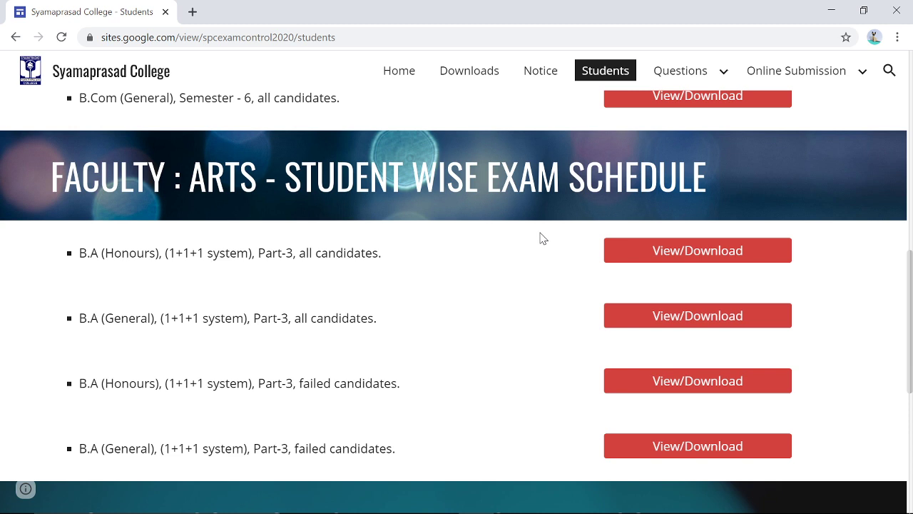
pyautogui.scroll(-1, 407, 277)
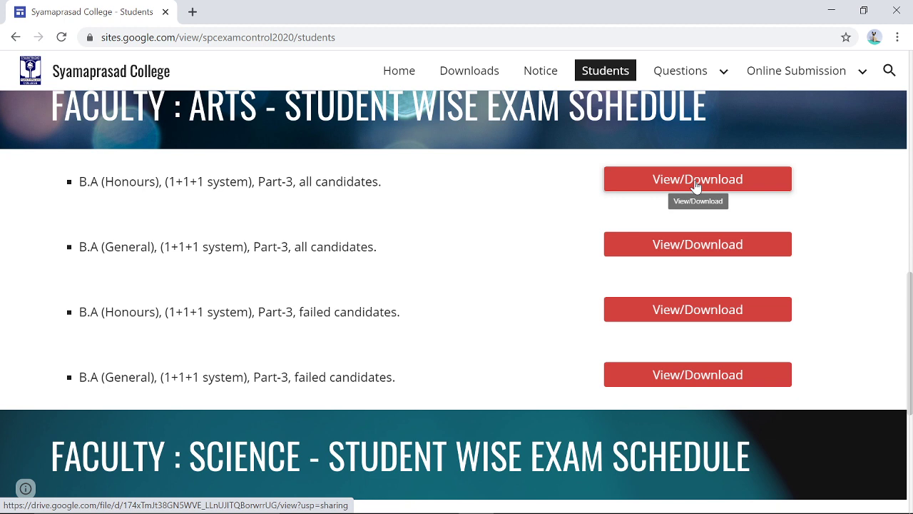
# - View and close the B.A Honours Part-3 schedule, then open B.A (General) Part3 All candidates.pdf
pyautogui.click(696, 184)
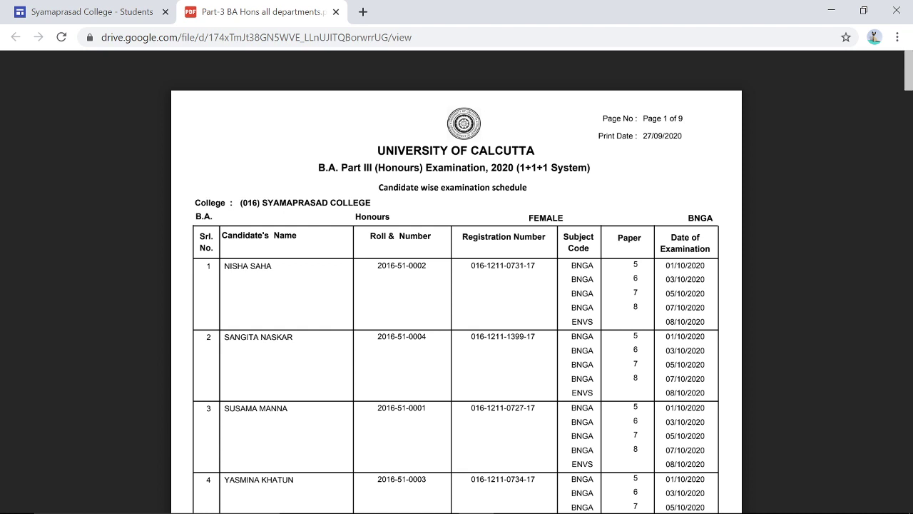
pyautogui.click(336, 13)
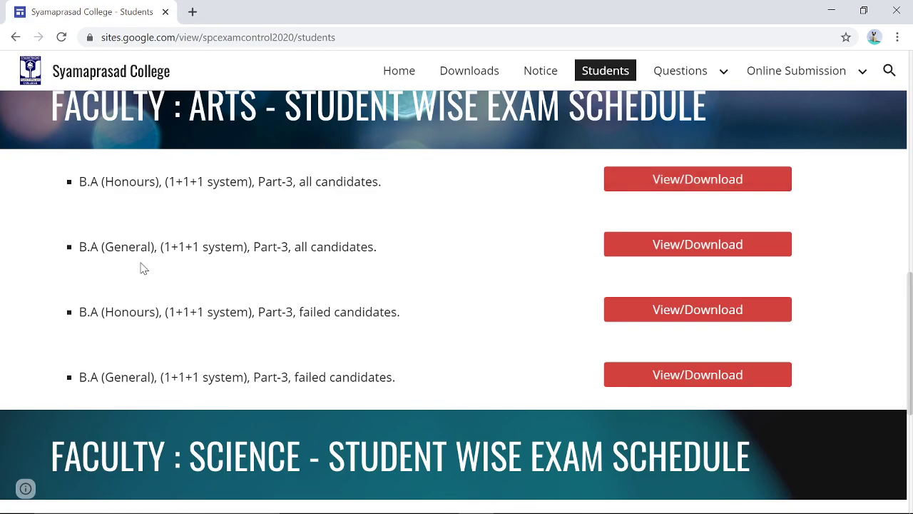
pyautogui.click(657, 252)
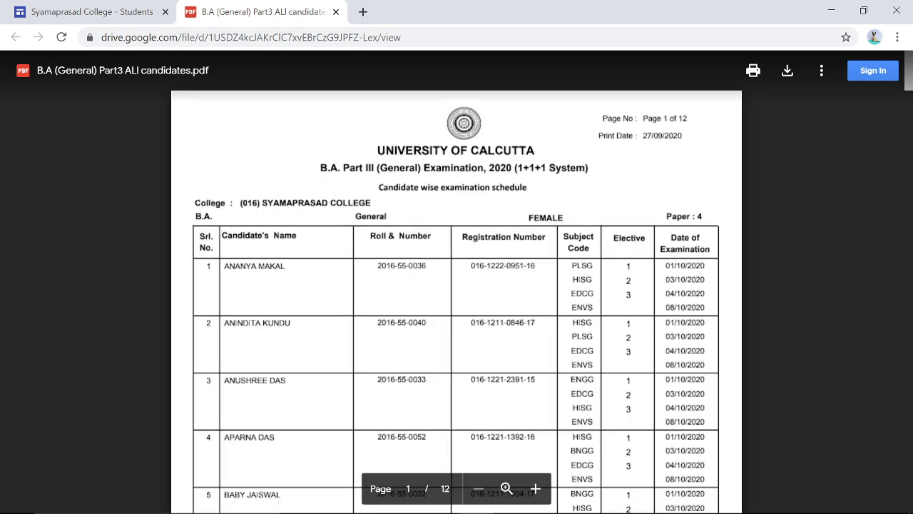
# - Look over the 12-page B.A (General) Part-3 candidate schedule and close it
pyautogui.scroll(-2, 506, 488)
pyautogui.scroll(1, 457, 286)
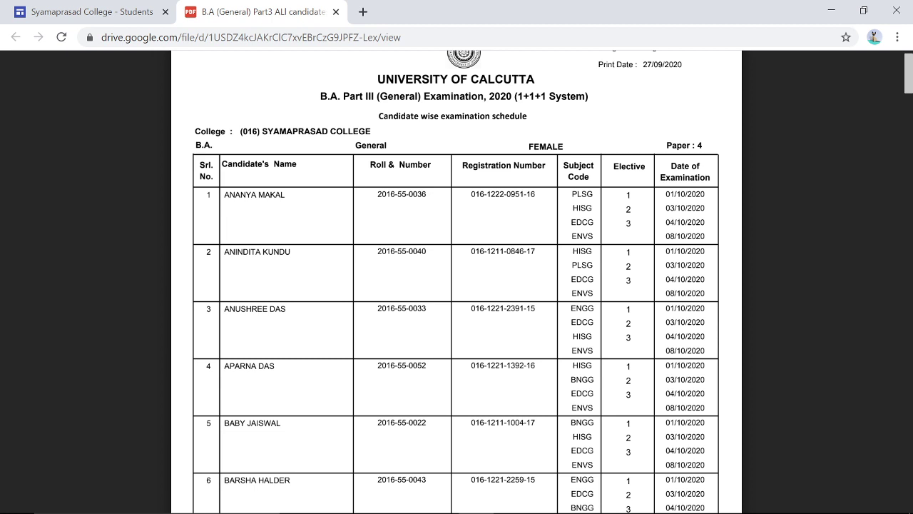
pyautogui.click(336, 12)
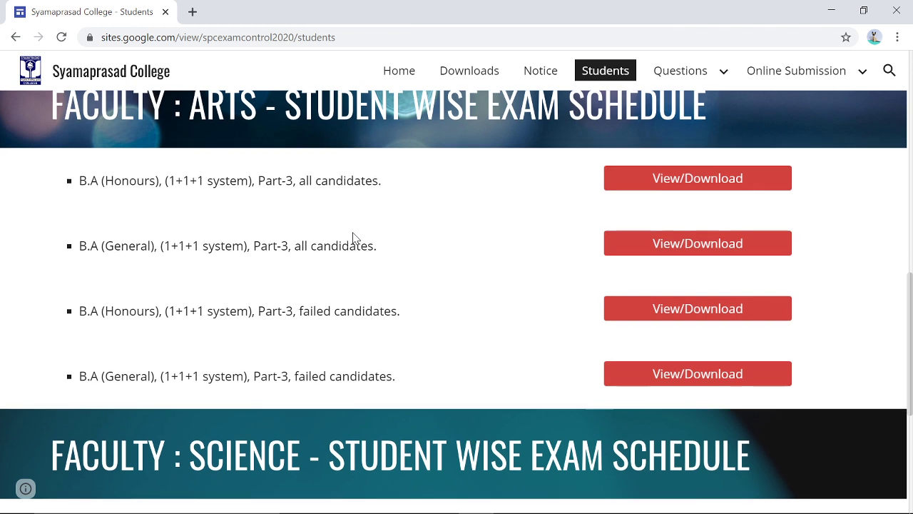
# - Scroll to the Science faculty schedule listing the B.Sc Part-3 and Computer Application entries
pyautogui.scroll(-4, 352, 237)
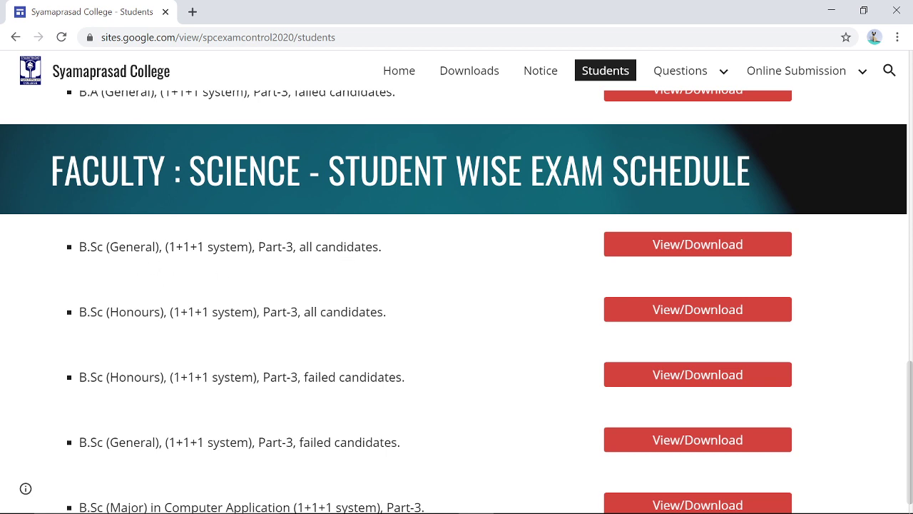
pyautogui.scroll(-1, 457, 300)
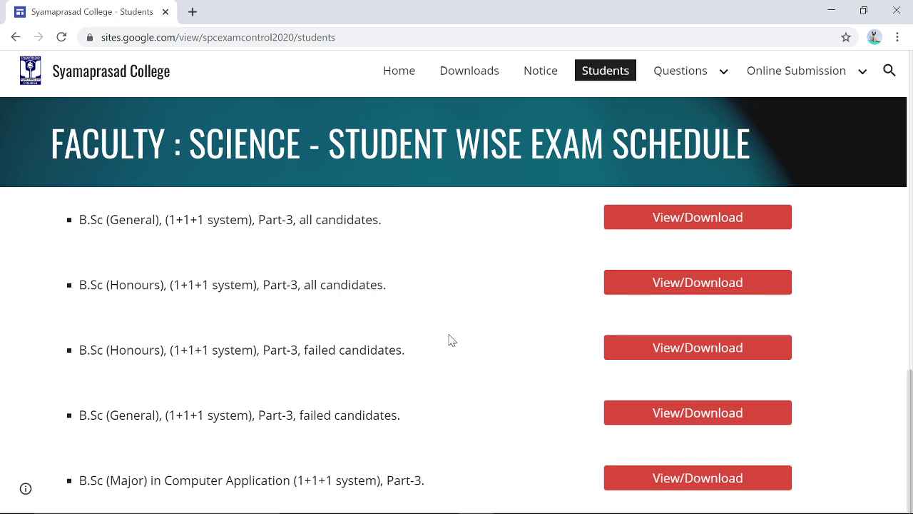
# - Go to the Questions page and expand Commerce to show Accounting and Finance and Marketing
pyautogui.click(660, 74)
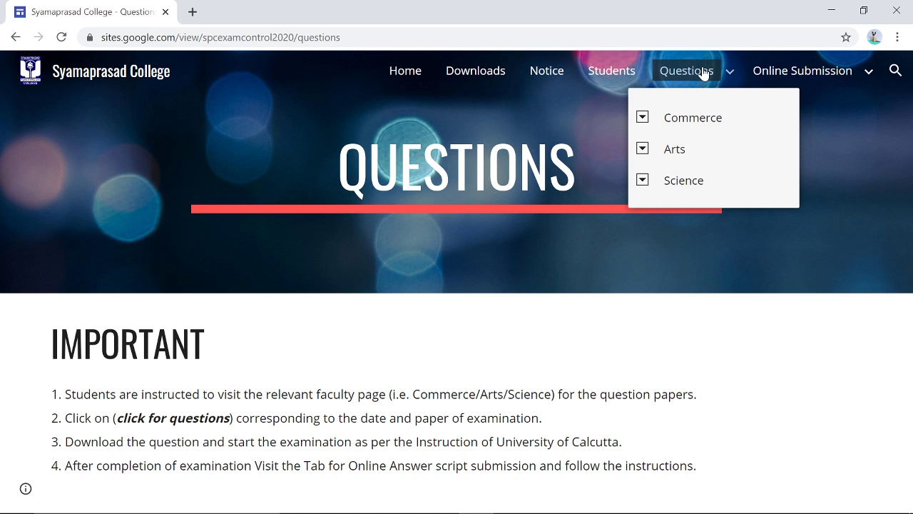
pyautogui.click(643, 119)
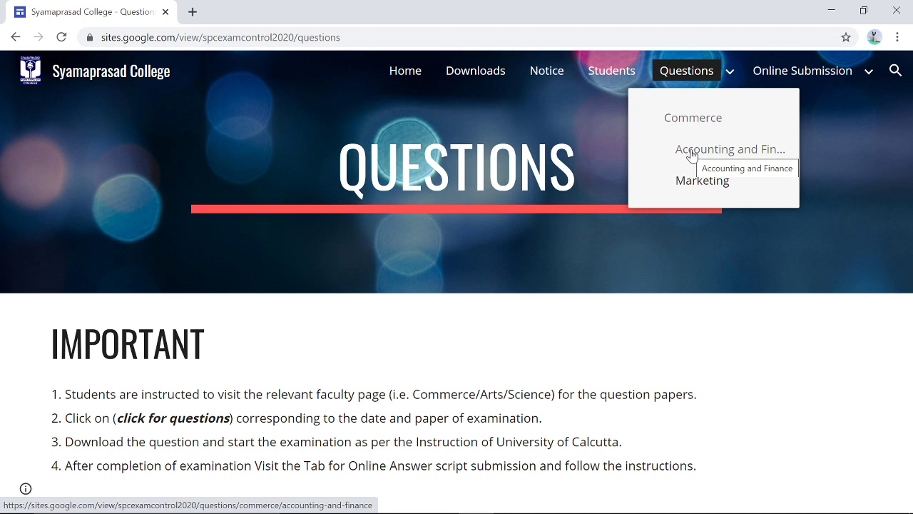
# - Open the Commerce Accounting and Finance page and browse its B.Com Part-3 and Semester 6 papers
pyautogui.click(693, 156)
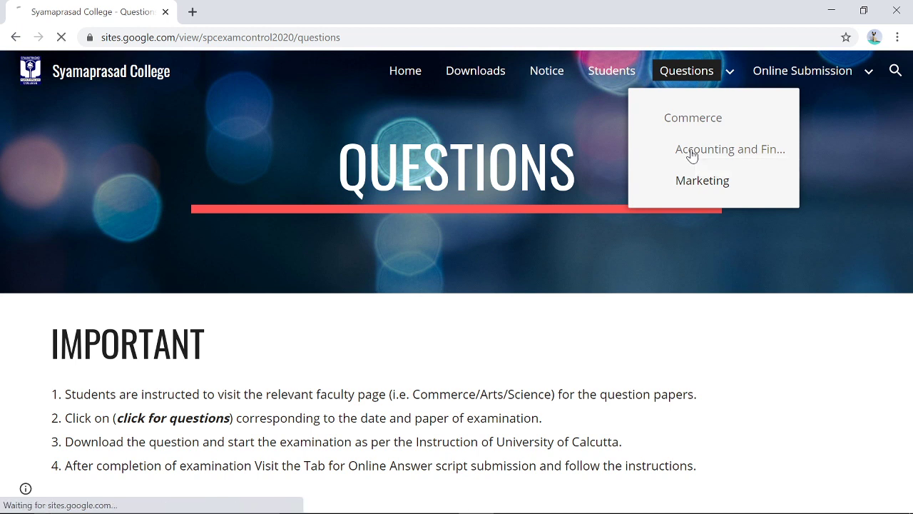
pyautogui.scroll(-3, 368, 291)
pyautogui.scroll(-1, 369, 291)
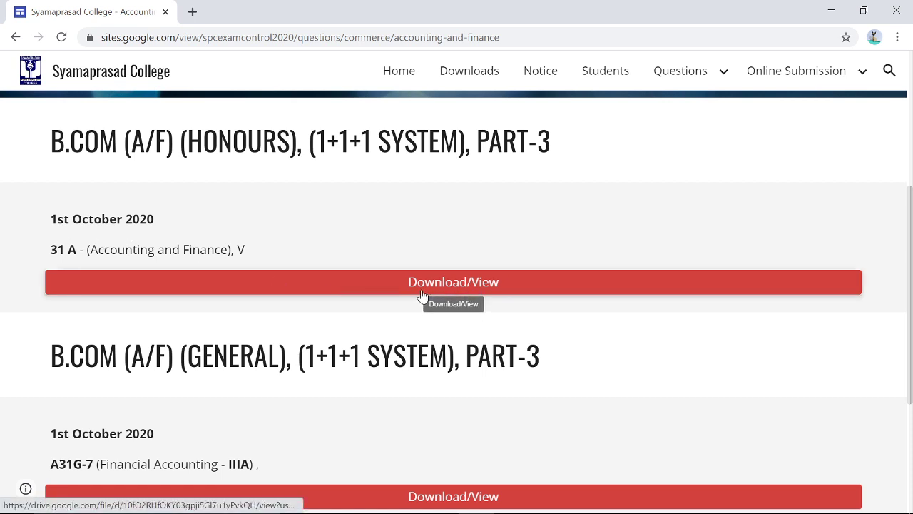
pyautogui.scroll(-2, 276, 302)
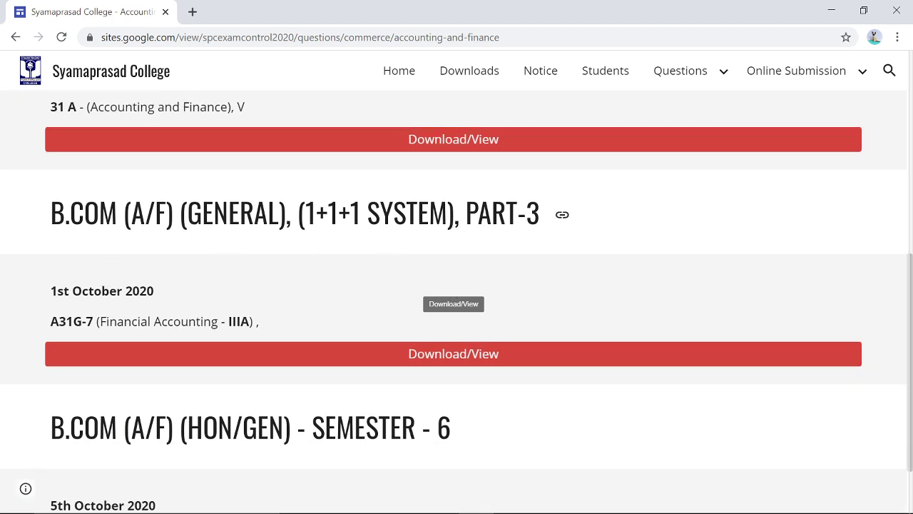
pyautogui.scroll(-1, 210, 283)
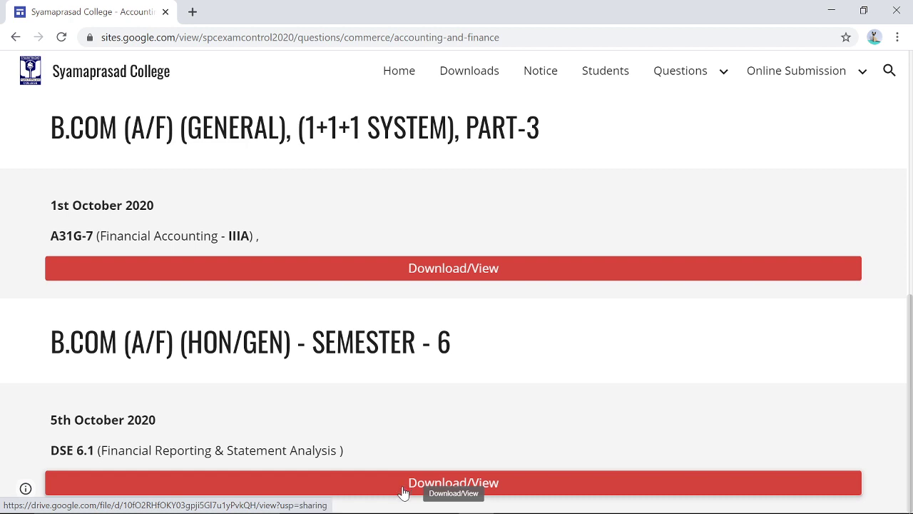
pyautogui.scroll(3, 402, 371)
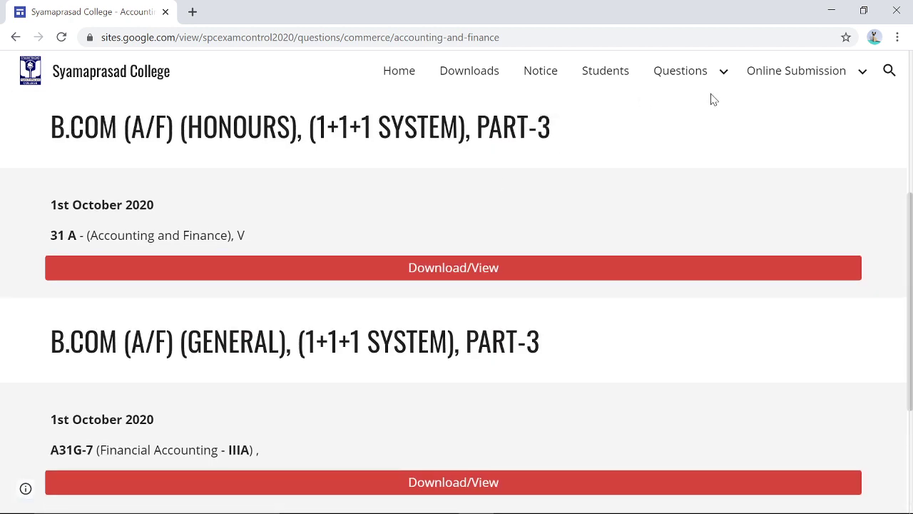
# - Open Arts > History and scroll to the 1st October 2020 General Candidates papers
pyautogui.moveTo(703, 79)
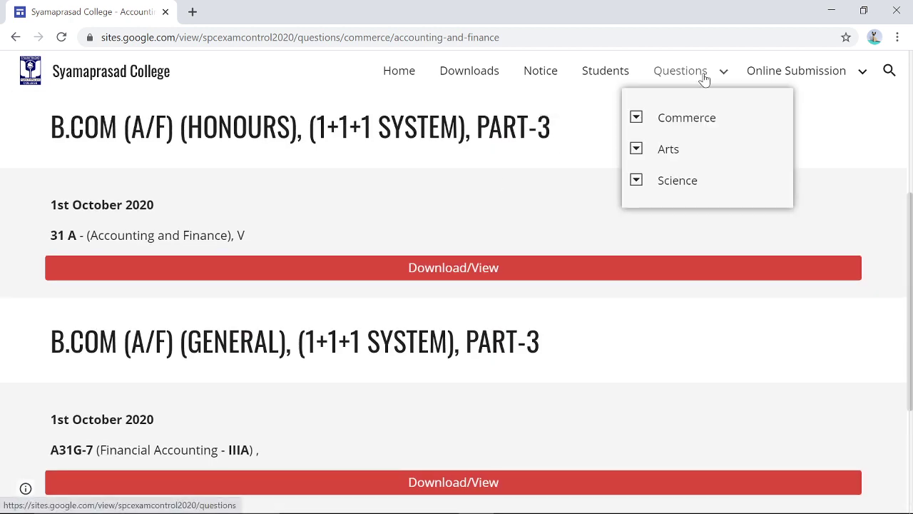
pyautogui.click(638, 149)
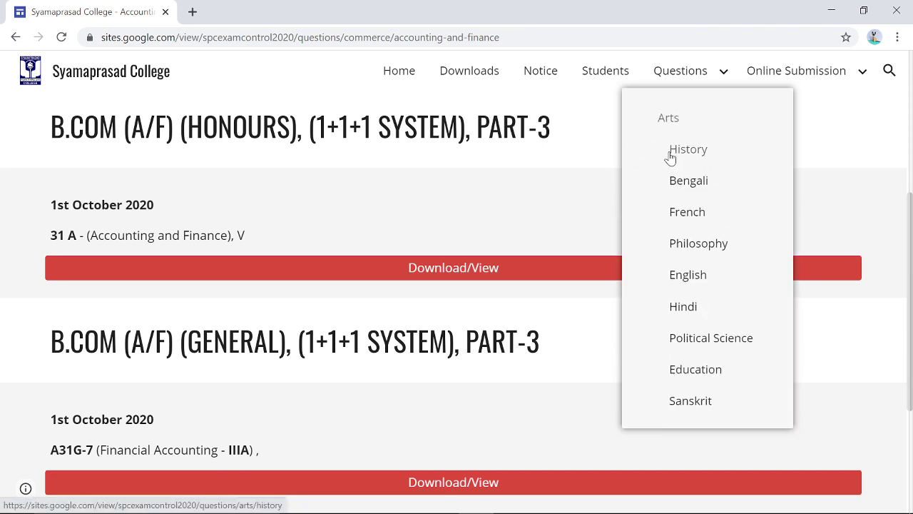
pyautogui.click(670, 157)
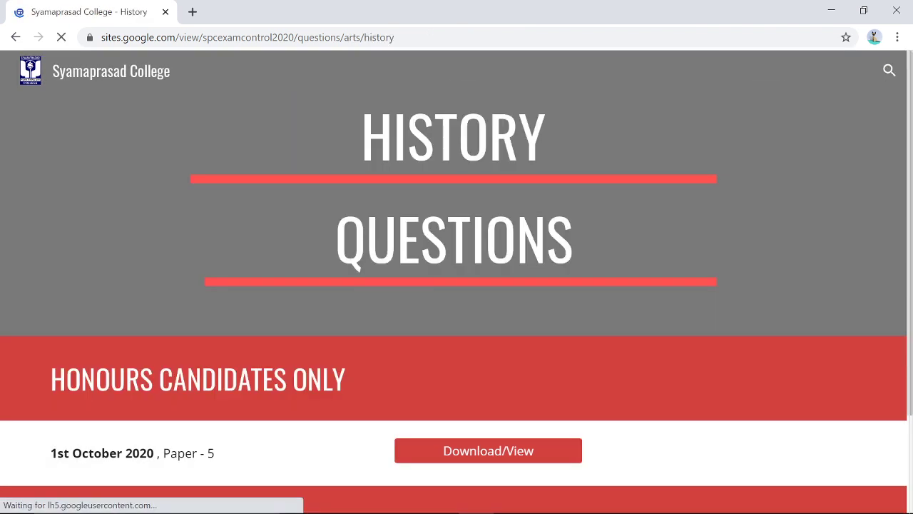
pyautogui.scroll(-2, 428, 279)
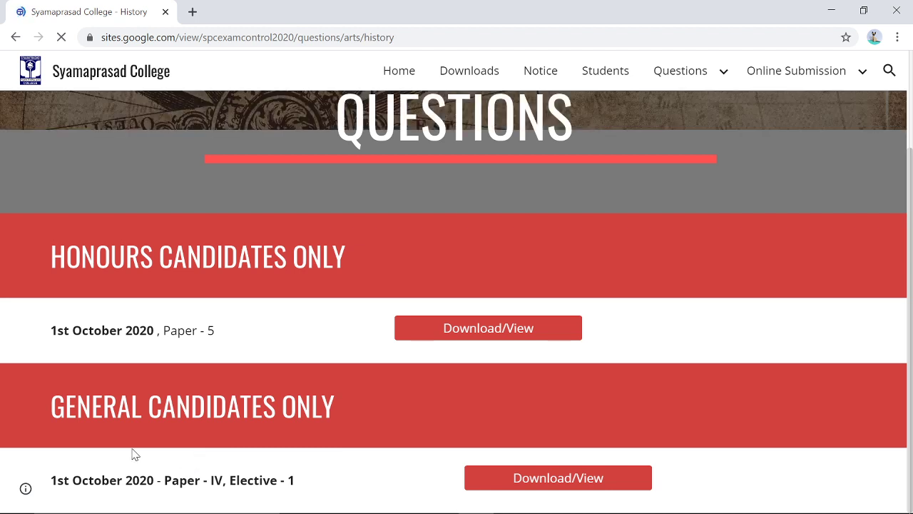
pyautogui.moveTo(511, 499)
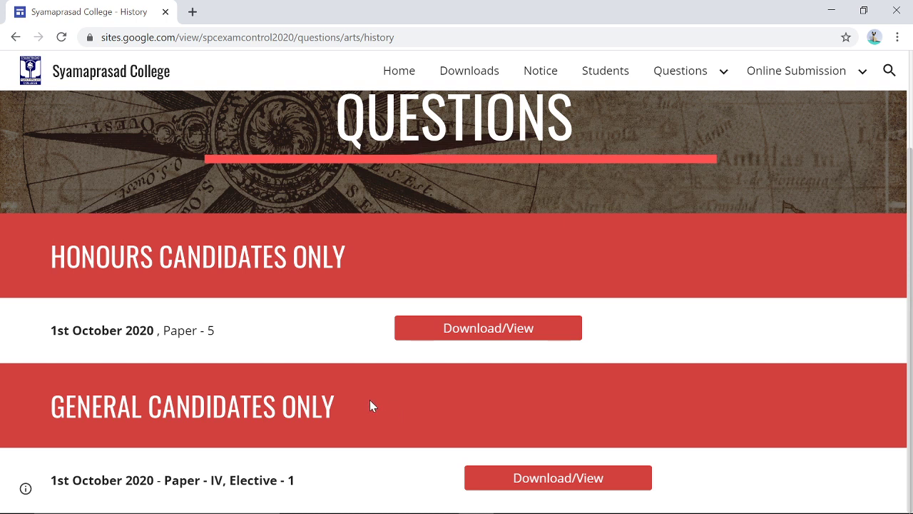
pyautogui.moveTo(674, 69)
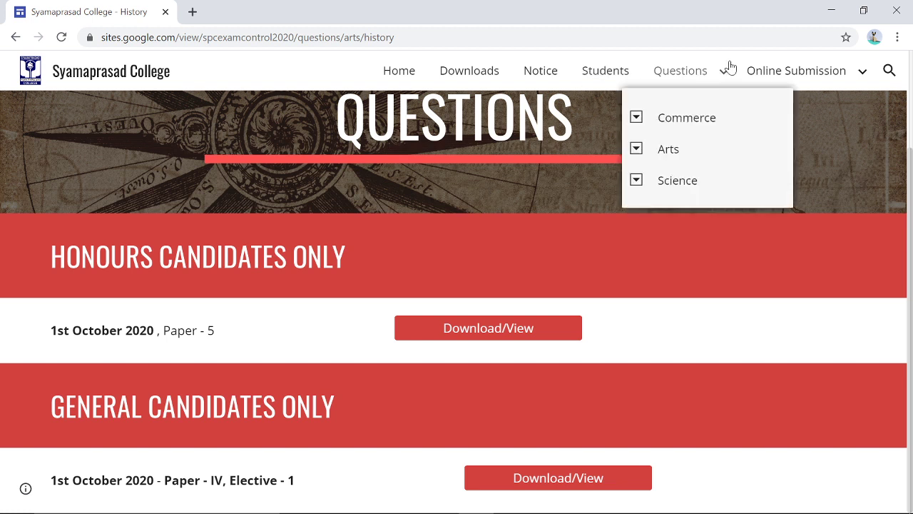
# - Open Science > Computer Science to view its Honours Paper 5 and General Paper IV listings
pyautogui.click(635, 183)
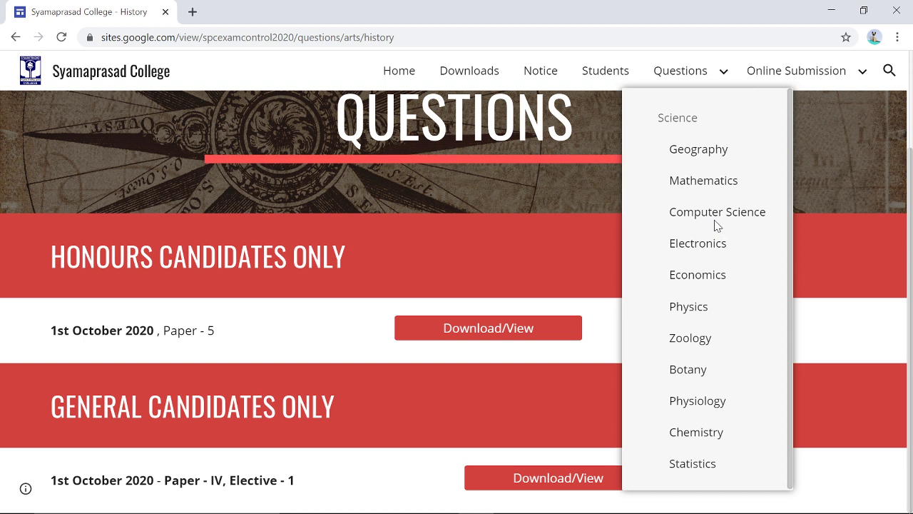
pyautogui.click(714, 219)
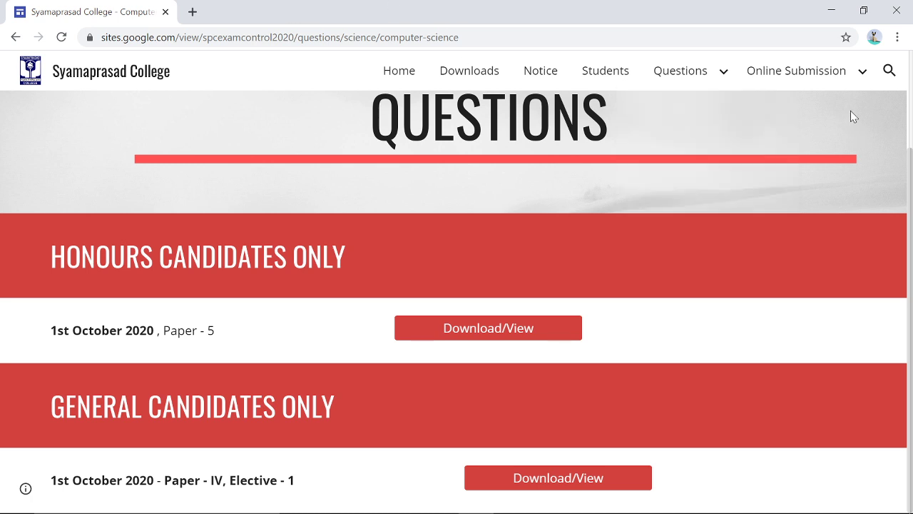
pyautogui.moveTo(812, 78)
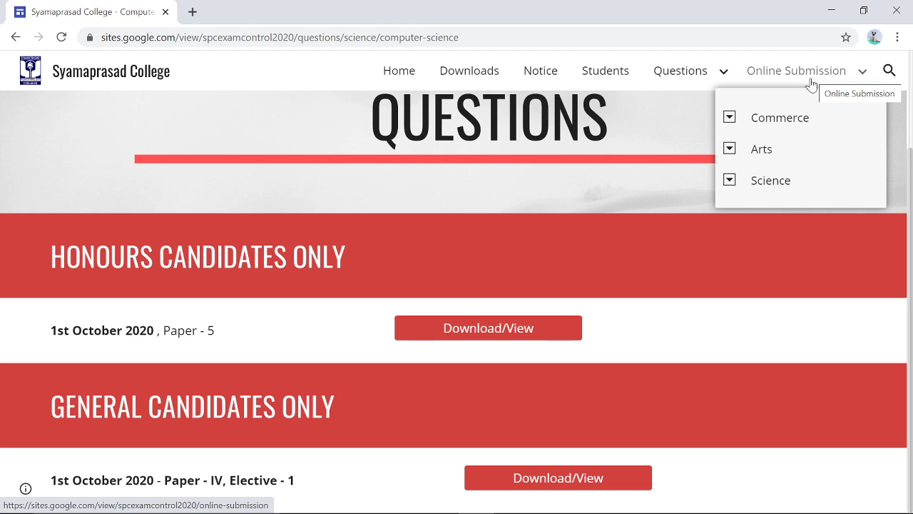
# - Look over the Arts History online submission page, then minimize Chrome to show the desktop
pyautogui.click(727, 152)
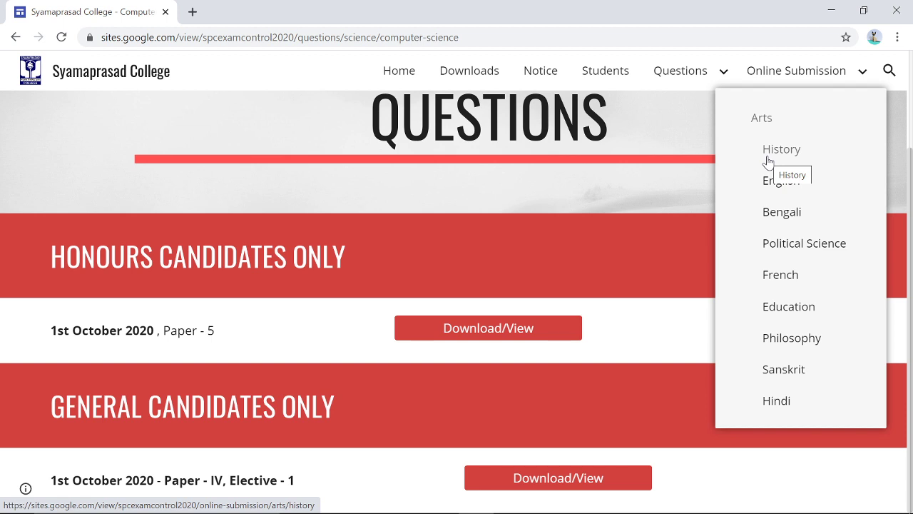
pyautogui.click(771, 160)
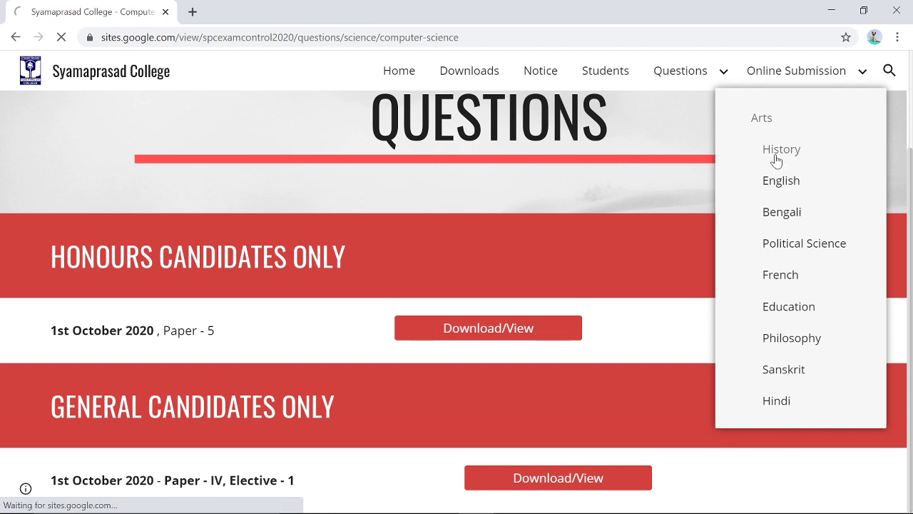
pyautogui.scroll(-1, 456, 286)
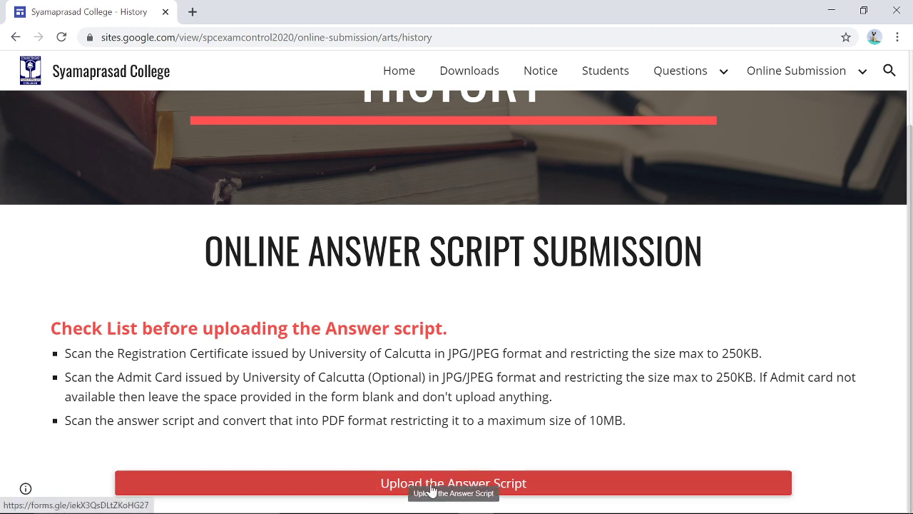
pyautogui.scroll(1, 442, 489)
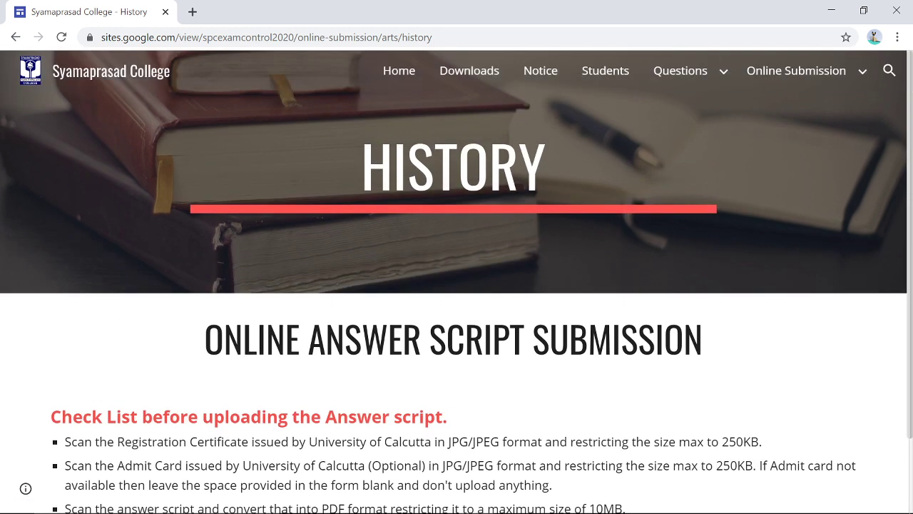
pyautogui.scroll(-1, 482, 497)
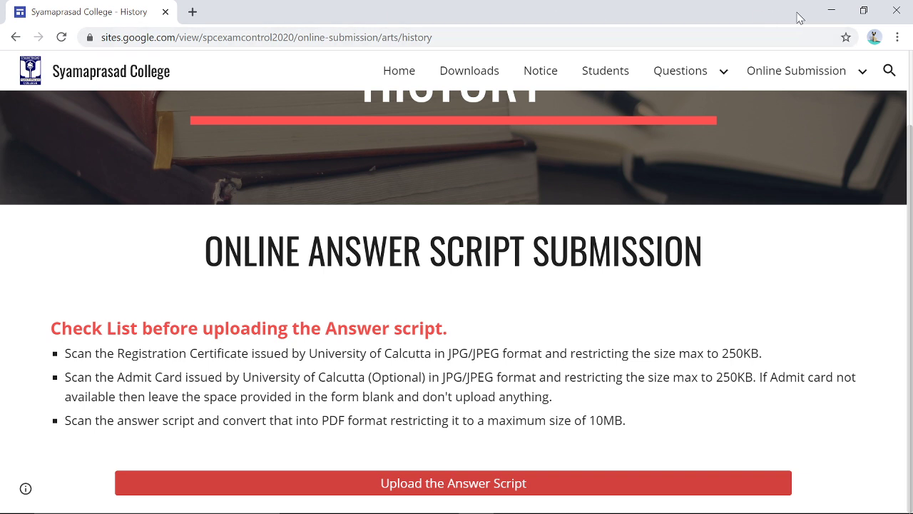
pyautogui.click(830, 12)
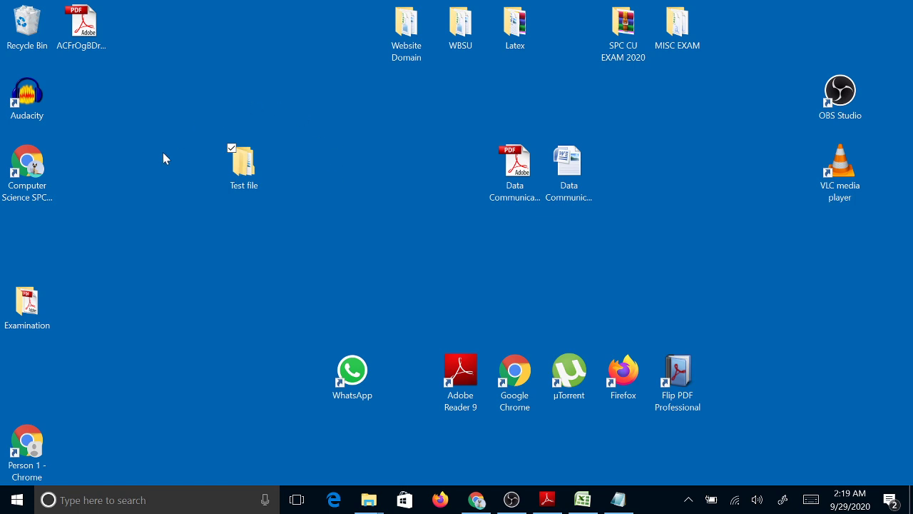
# - Open Test file > Answer script > DAy 1 to reach the Day 1 script PDF
pyautogui.doubleClick(241, 180)
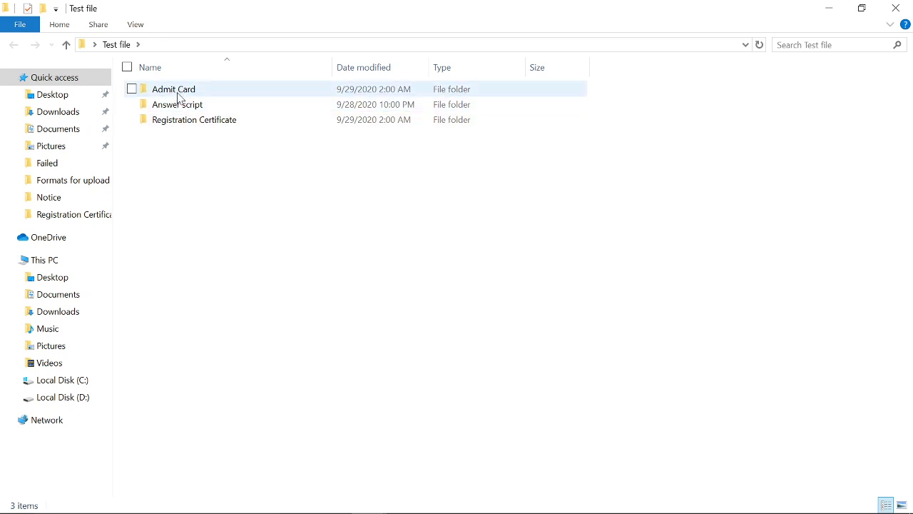
pyautogui.moveTo(178, 106)
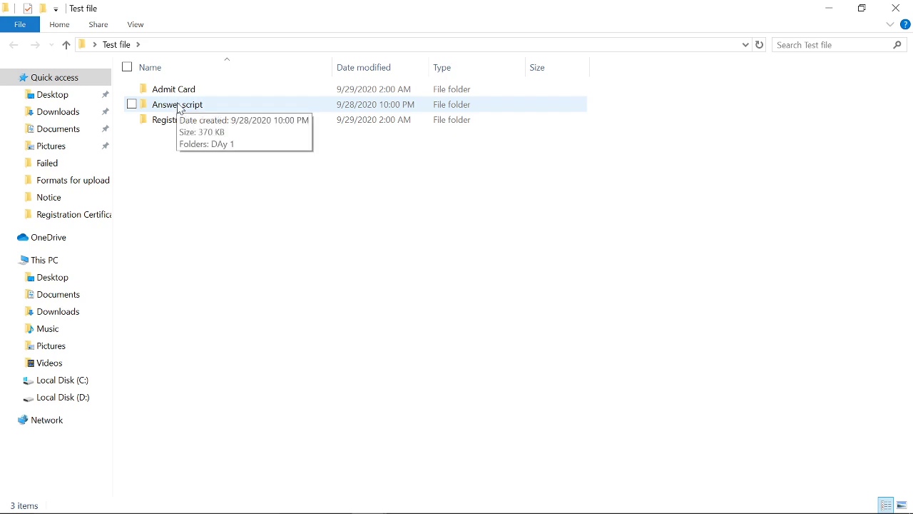
pyautogui.moveTo(176, 127)
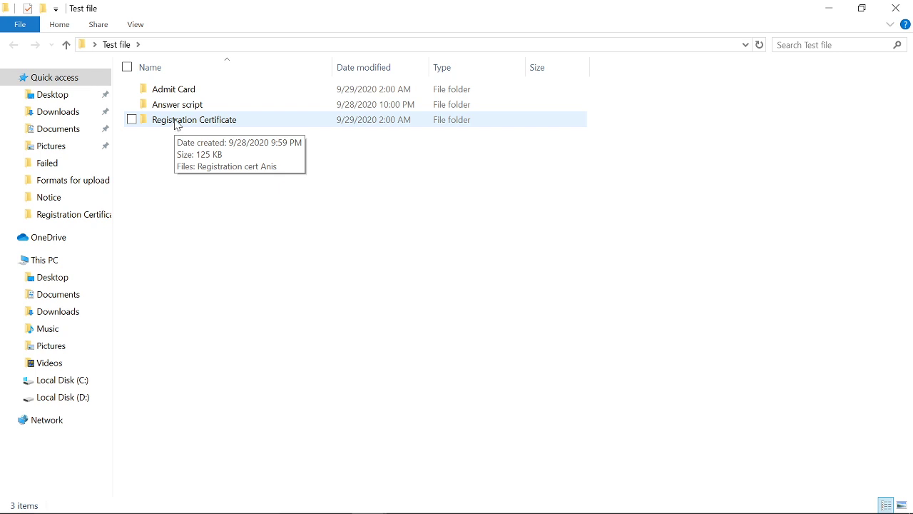
pyautogui.doubleClick(178, 109)
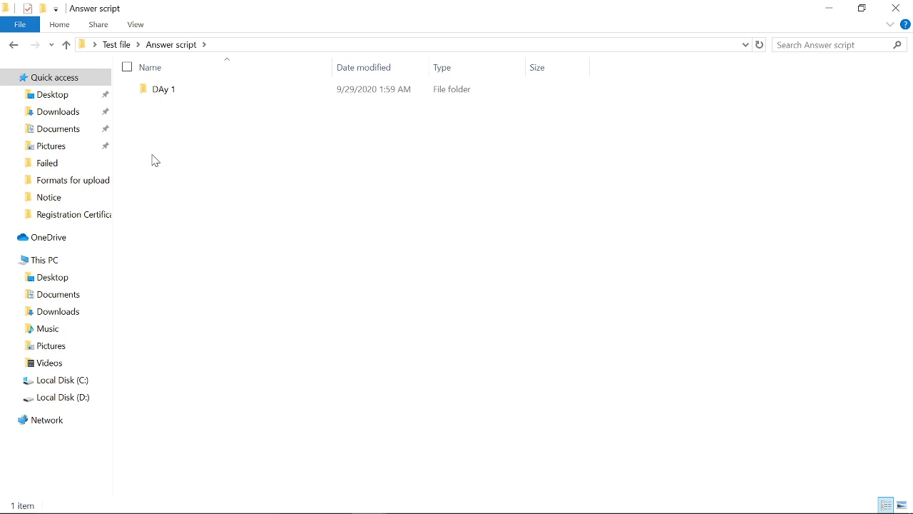
pyautogui.doubleClick(185, 96)
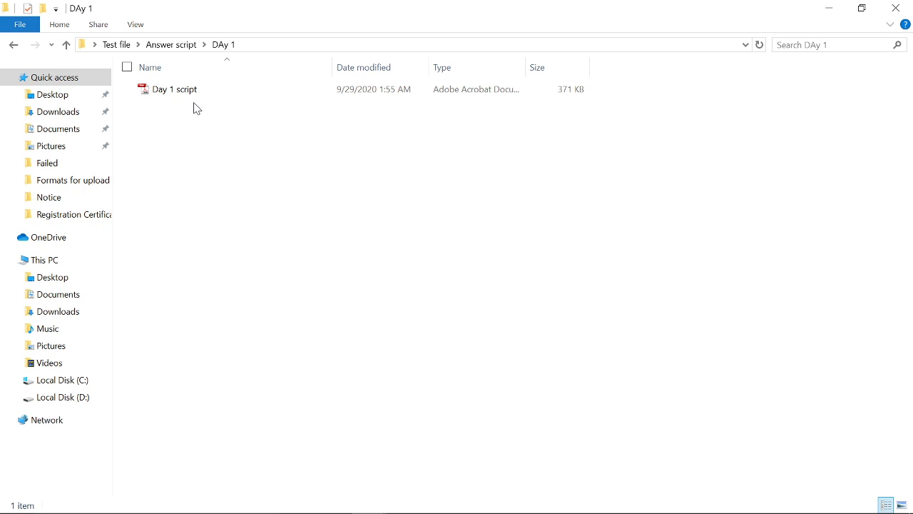
pyautogui.doubleClick(204, 93)
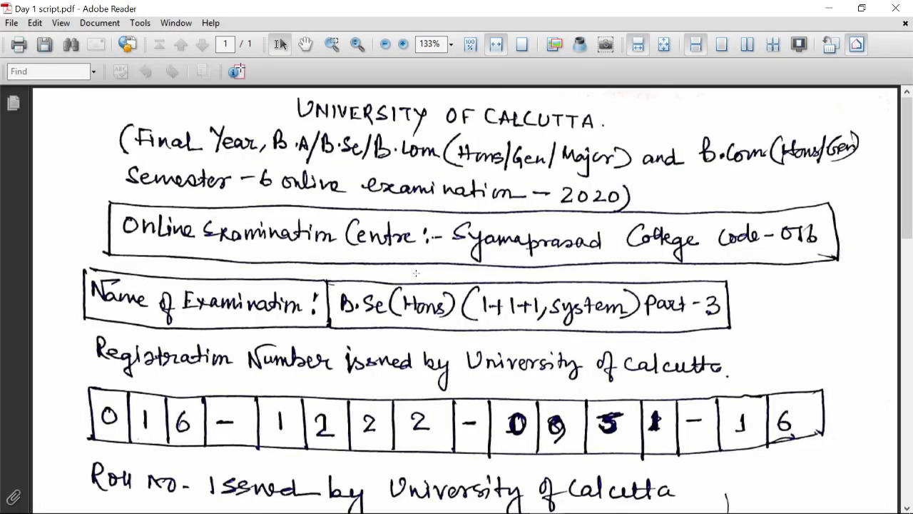
pyautogui.scroll(-2, 426, 274)
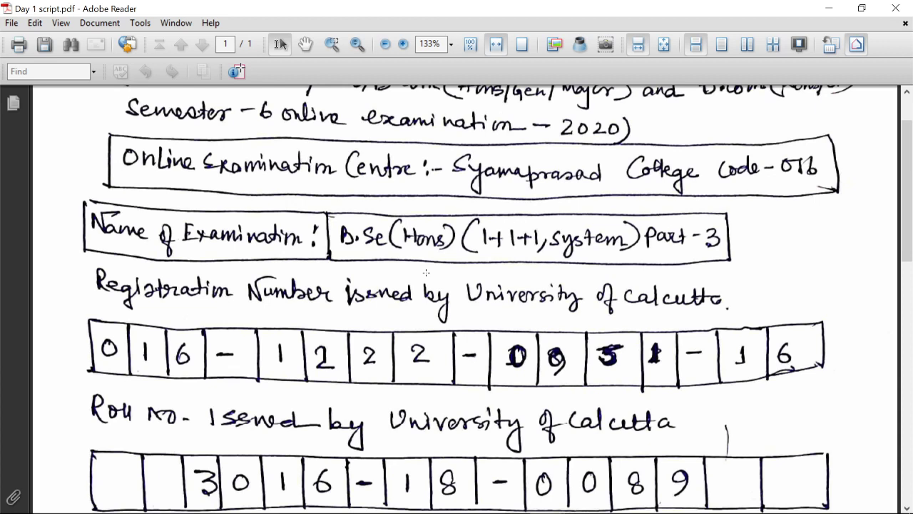
pyautogui.scroll(-8, 426, 273)
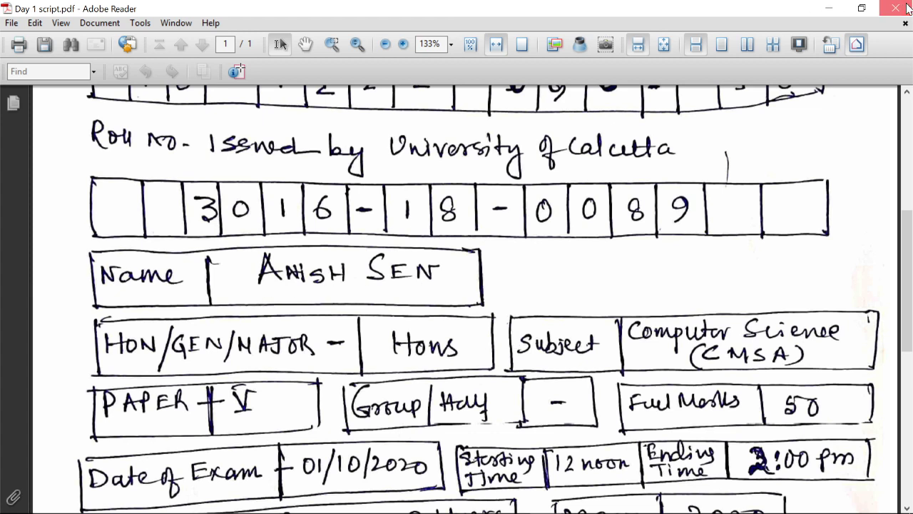
pyautogui.click(895, 8)
pyautogui.click(188, 97)
pyautogui.rightClick(188, 97)
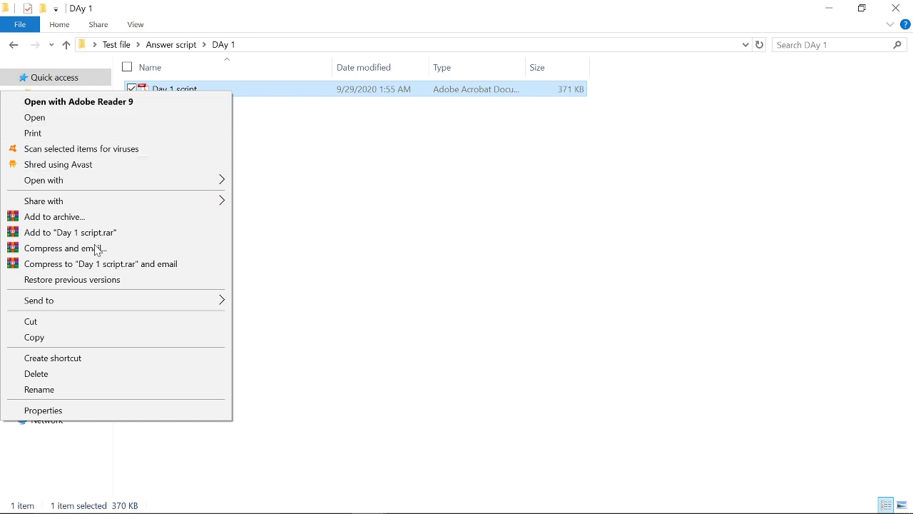
# - Rename the Day 1 script PDF to the candidate's roll number followed by .CMSA.5
pyautogui.click(58, 391)
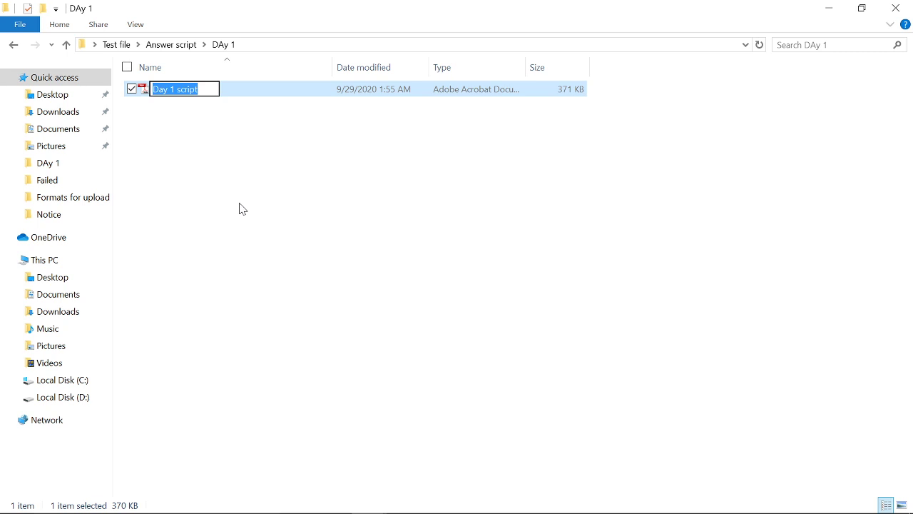
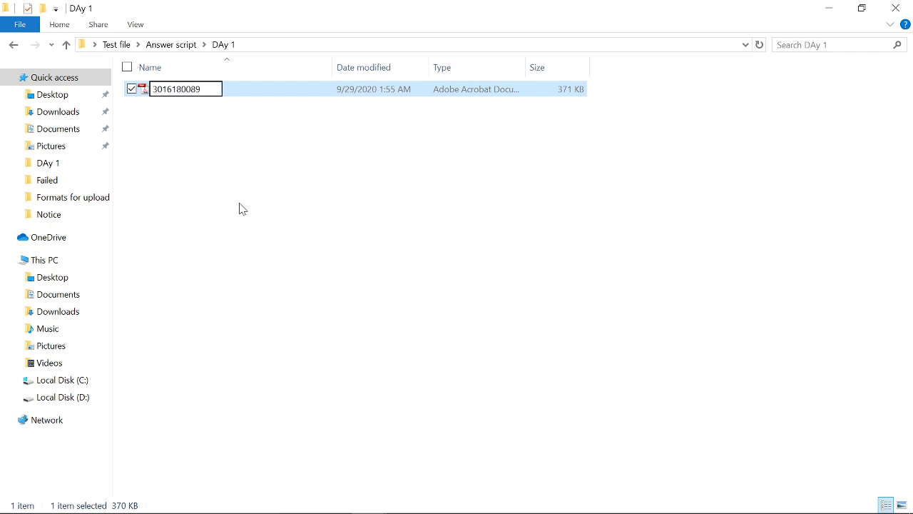
pyautogui.write('.')
pyautogui.write('CMSA')
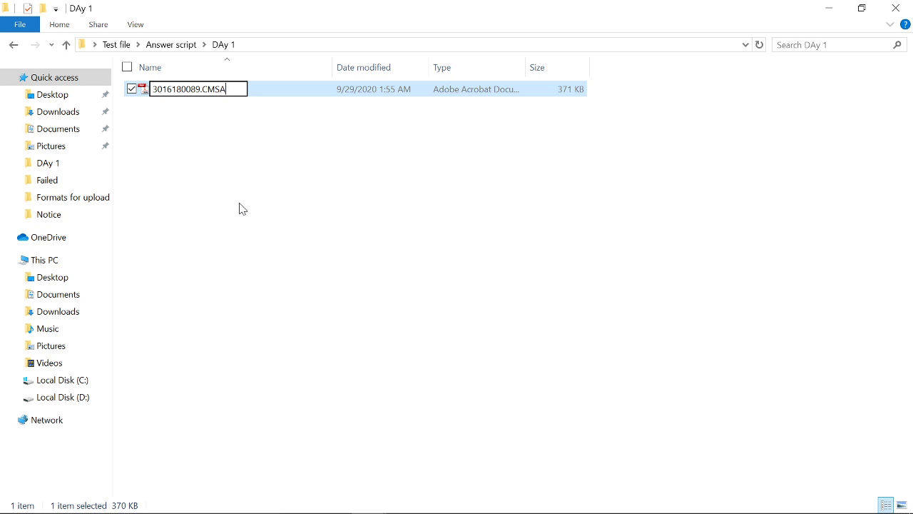
pyautogui.write('.5')
pyautogui.press('Return')
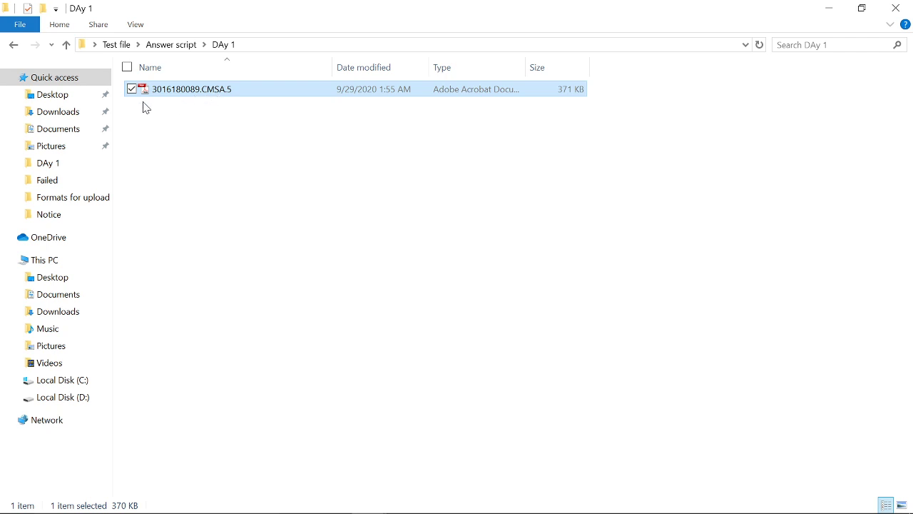
# - Go up two folder levels and close the File Explorer window
pyautogui.click(66, 45)
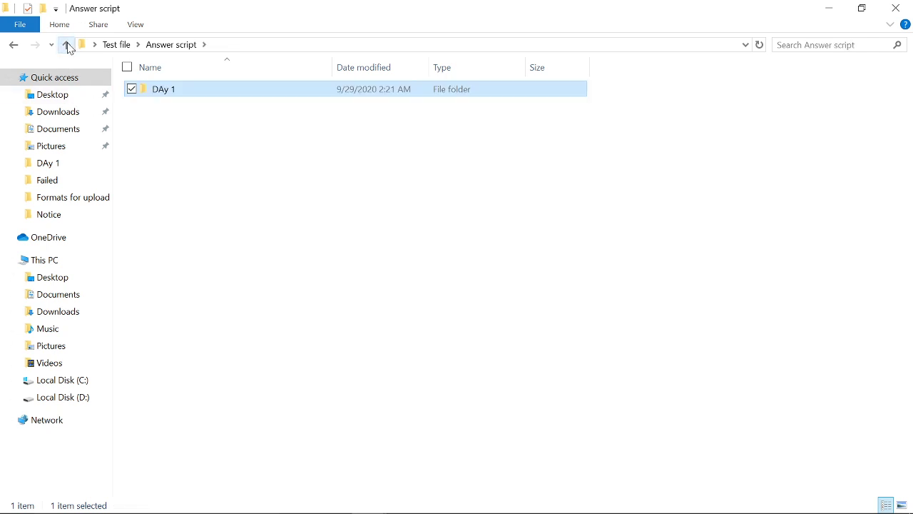
pyautogui.click(66, 45)
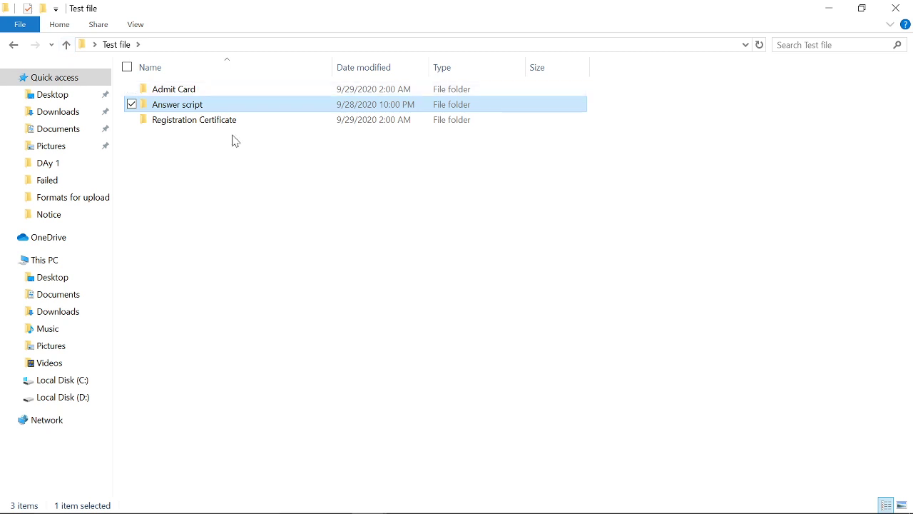
pyautogui.click(895, 8)
# - Return to Chrome, open Online Submission > Science > Computer Science, and follow the answer-script upload link
pyautogui.moveTo(531, 511)
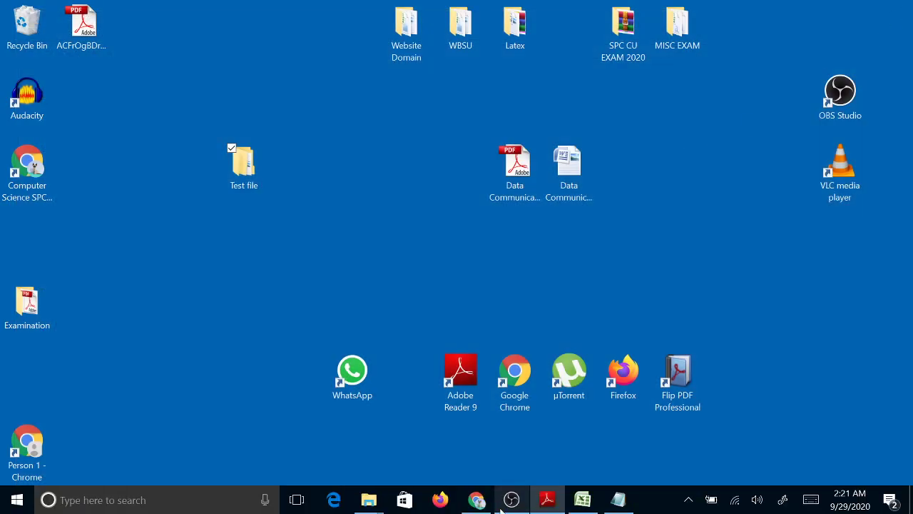
pyautogui.click(477, 499)
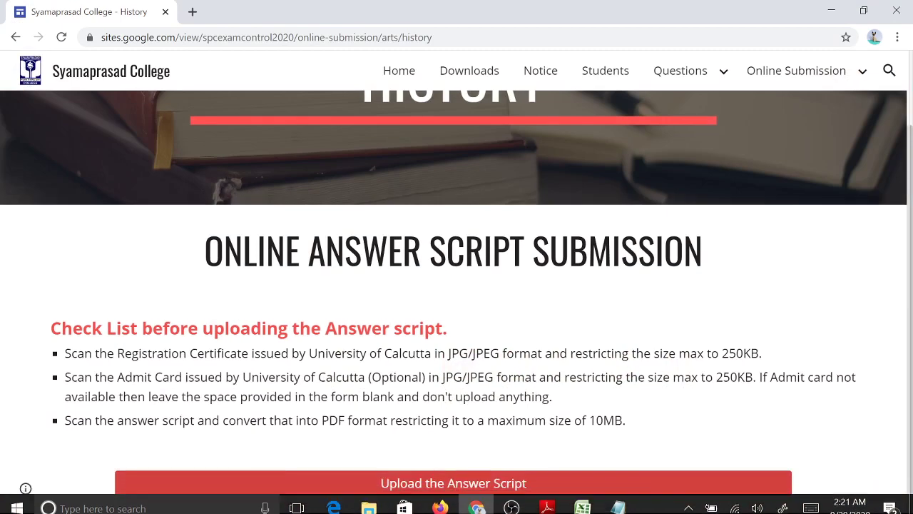
pyautogui.moveTo(822, 83)
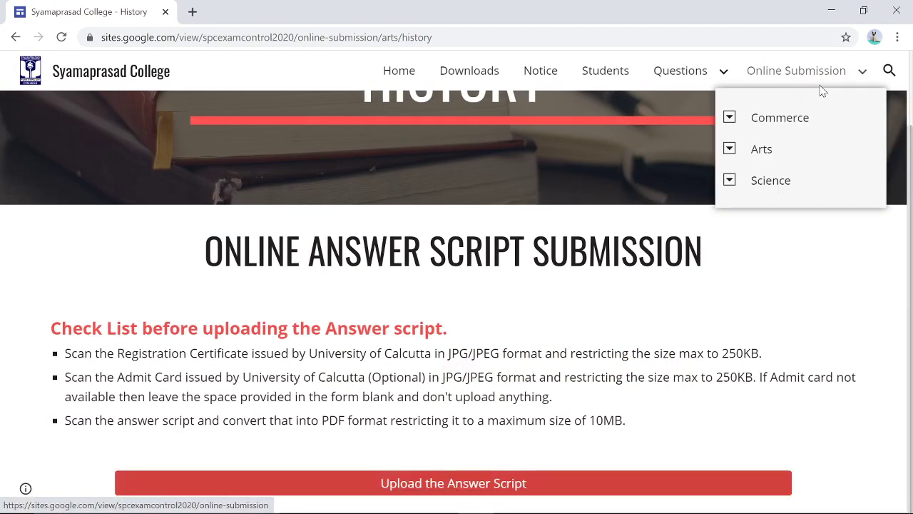
pyautogui.click(730, 181)
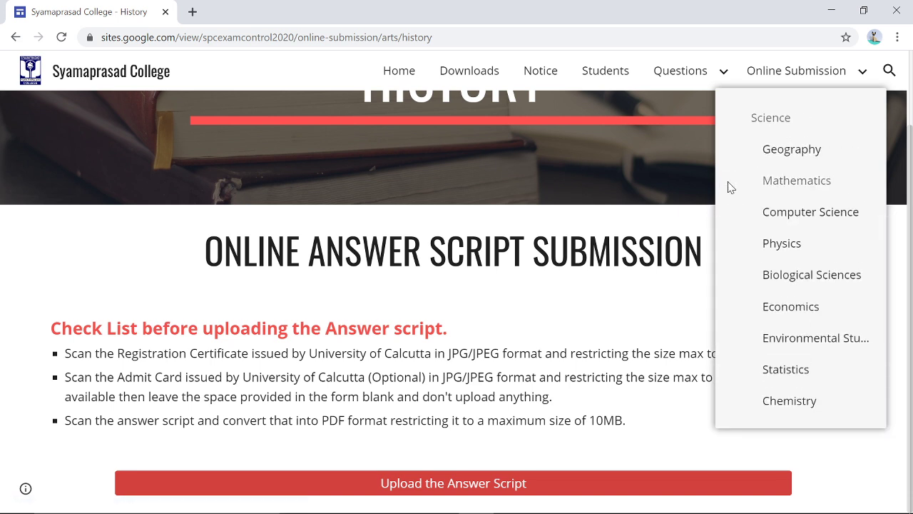
pyautogui.click(783, 217)
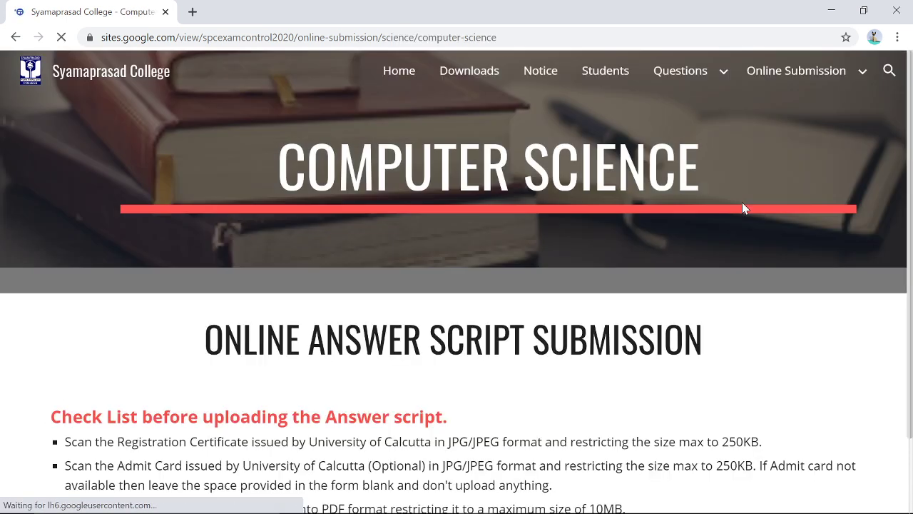
pyautogui.scroll(-2, 419, 245)
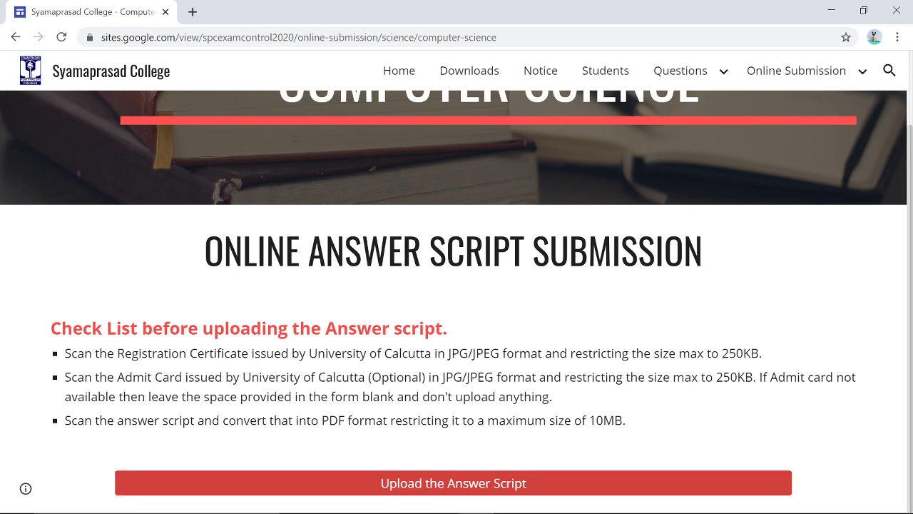
pyautogui.click(432, 489)
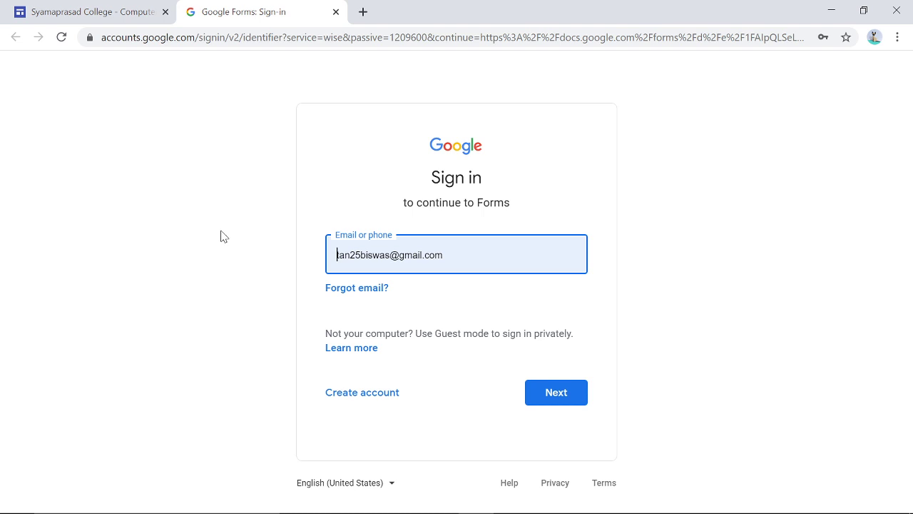
# - Clear the pre-filled e-mail from the Google sign-in field
pyautogui.moveTo(457, 255); pyautogui.dragTo(328, 262)
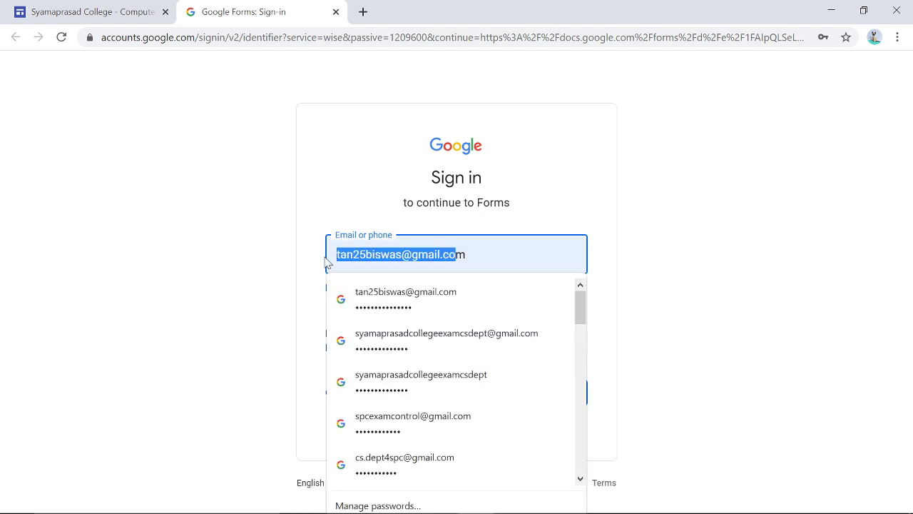
pyautogui.hotkey('ctrl', 'a')
pyautogui.press('BackSpace')
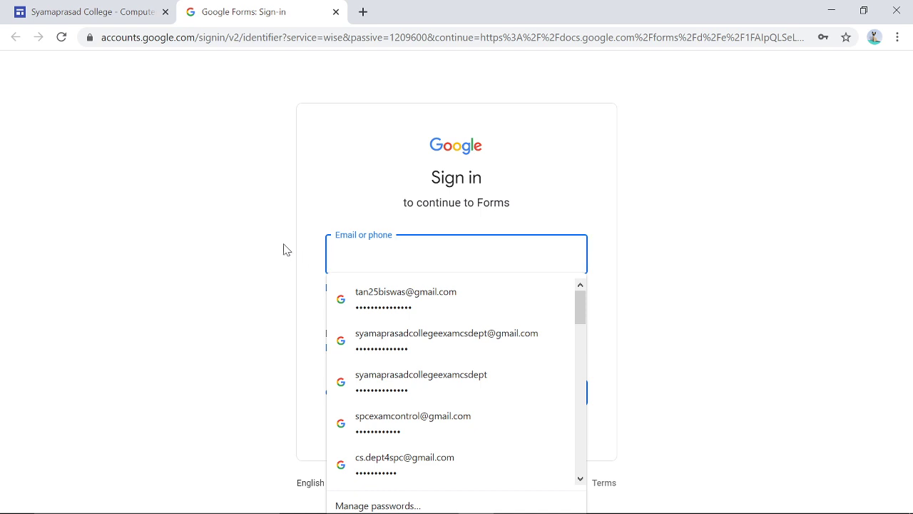
pyautogui.click(252, 251)
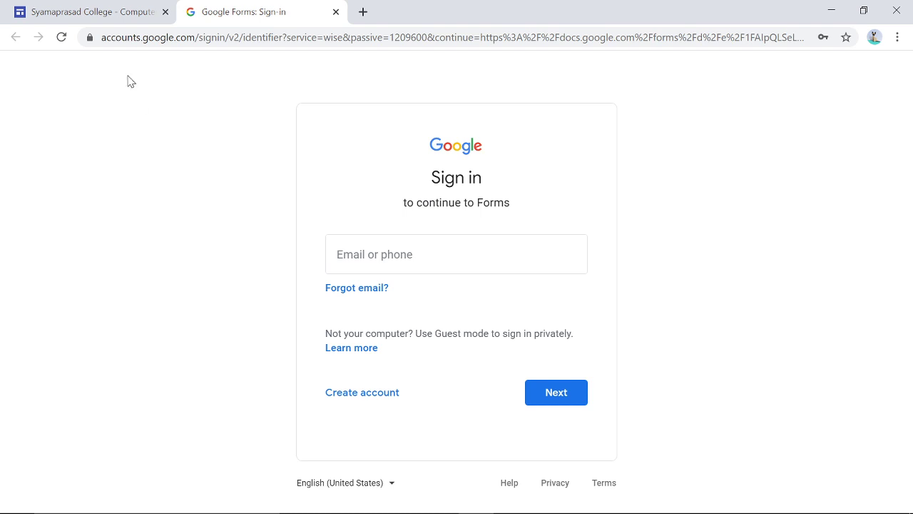
# - Enter the saved account's e-mail from autofill and continue through the password step
pyautogui.click(399, 254)
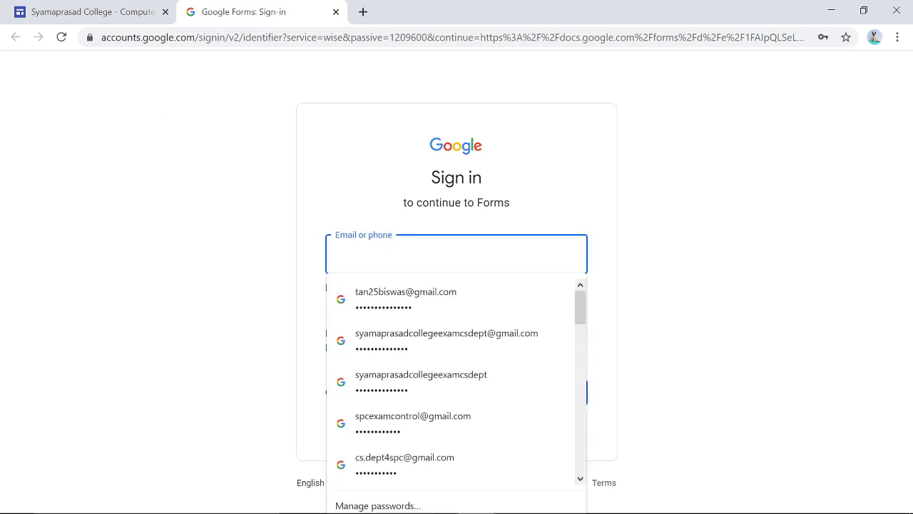
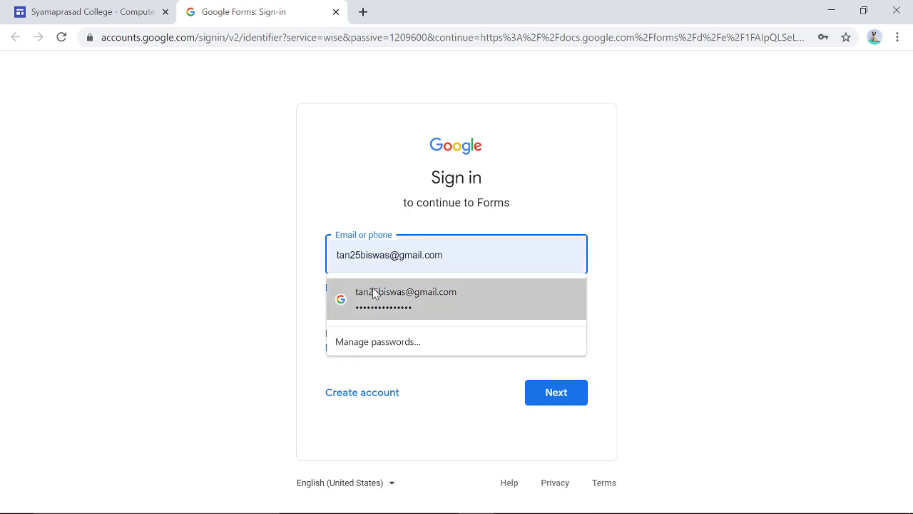
pyautogui.click(374, 293)
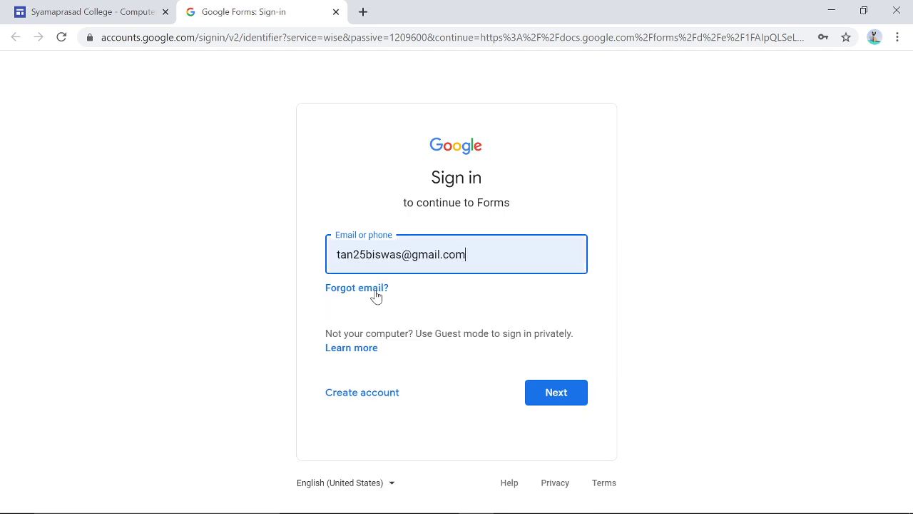
pyautogui.click(538, 393)
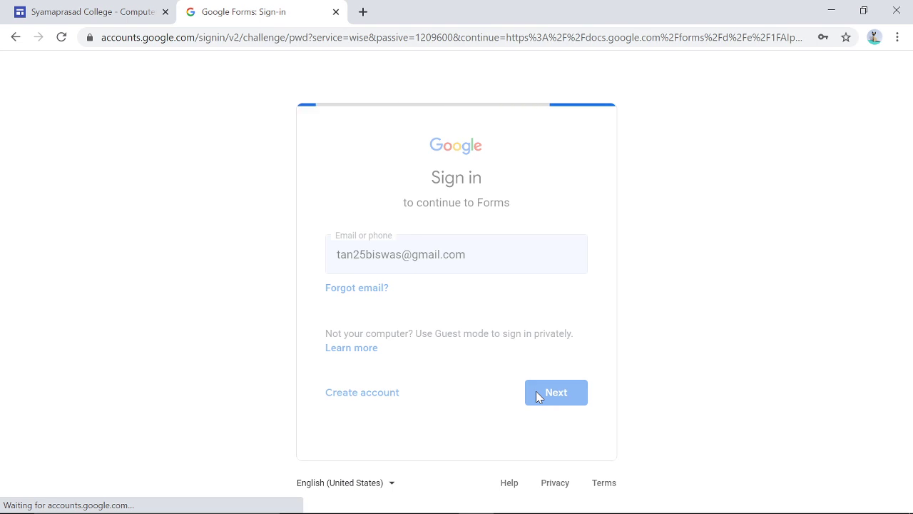
pyautogui.click(551, 340)
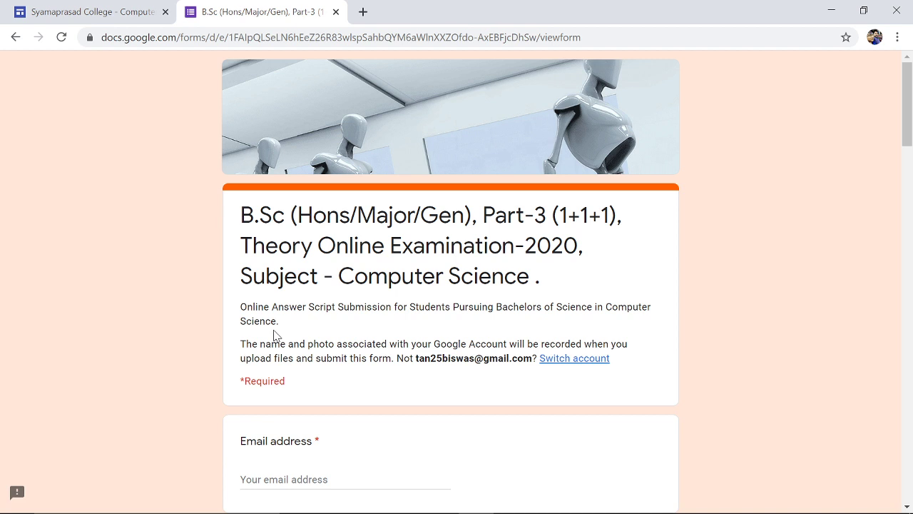
# - Fill the required Email address question with the student's e-mail address
pyautogui.scroll(-2, 350, 332)
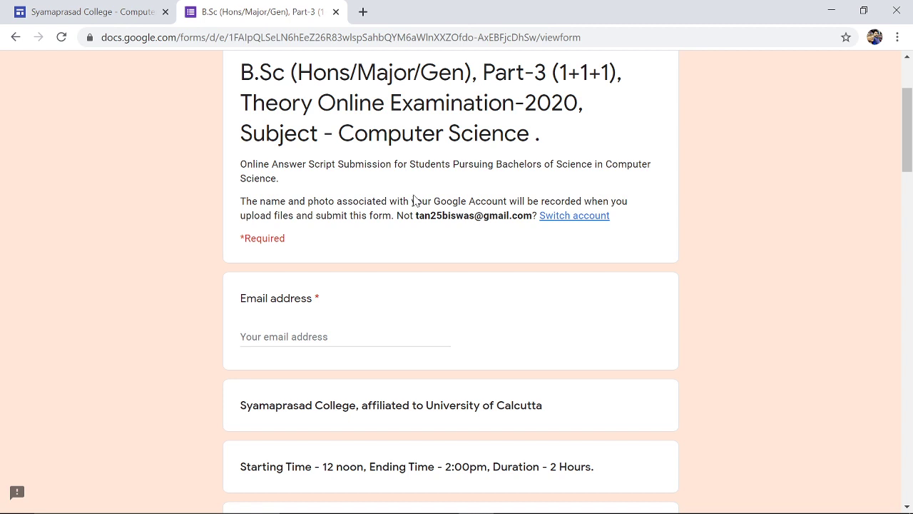
pyautogui.click(328, 335)
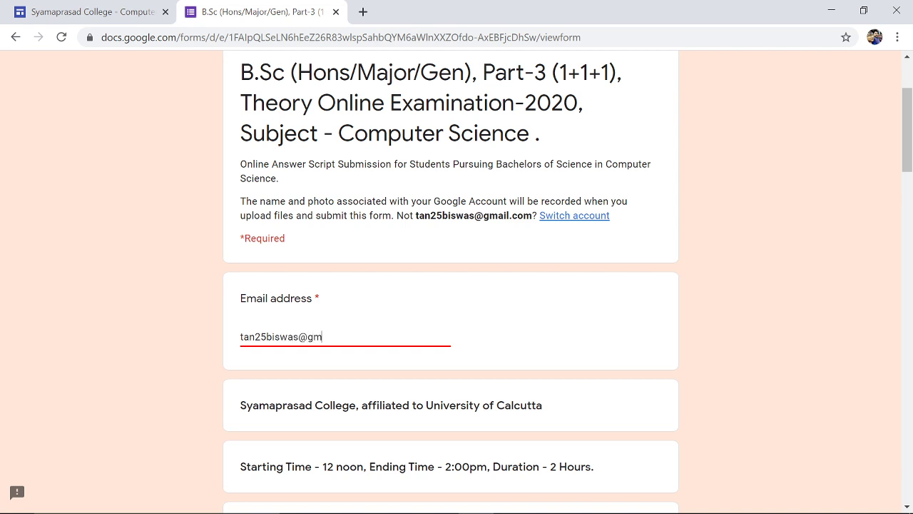
pyautogui.scroll(-5, 296, 399)
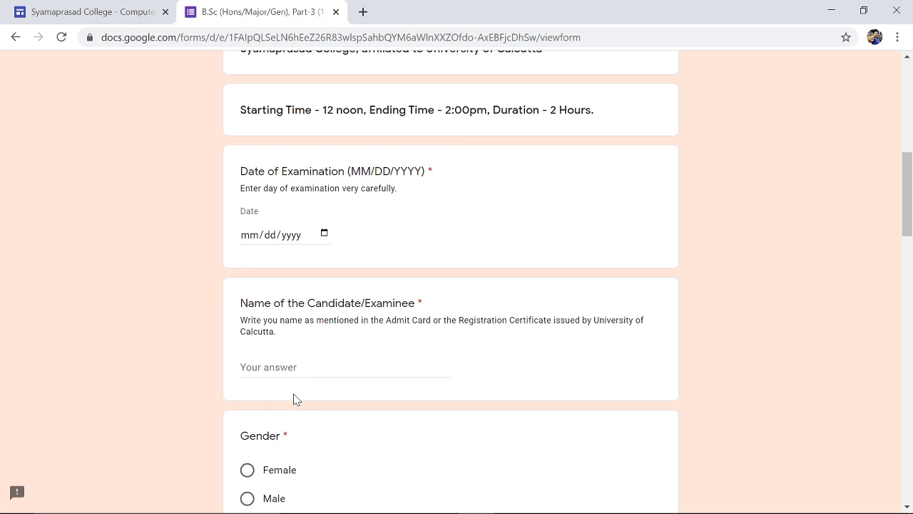
# - Set the examination date to October 1, 2020 and enter the candidate's name
pyautogui.click(325, 234)
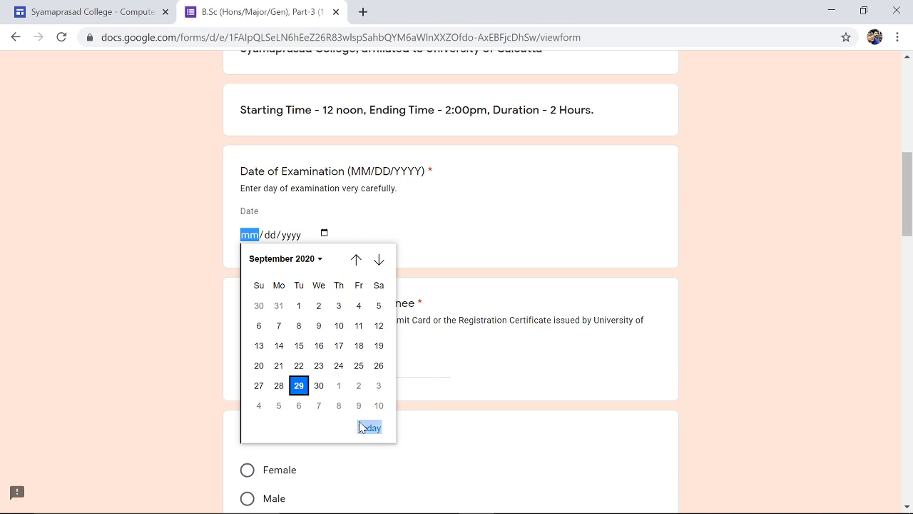
pyautogui.click(357, 260)
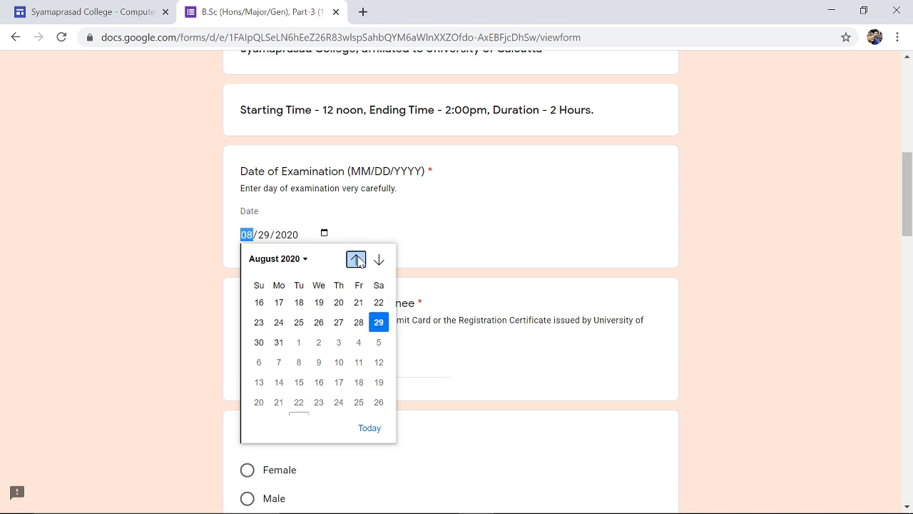
pyautogui.click(378, 260)
pyautogui.click(378, 261)
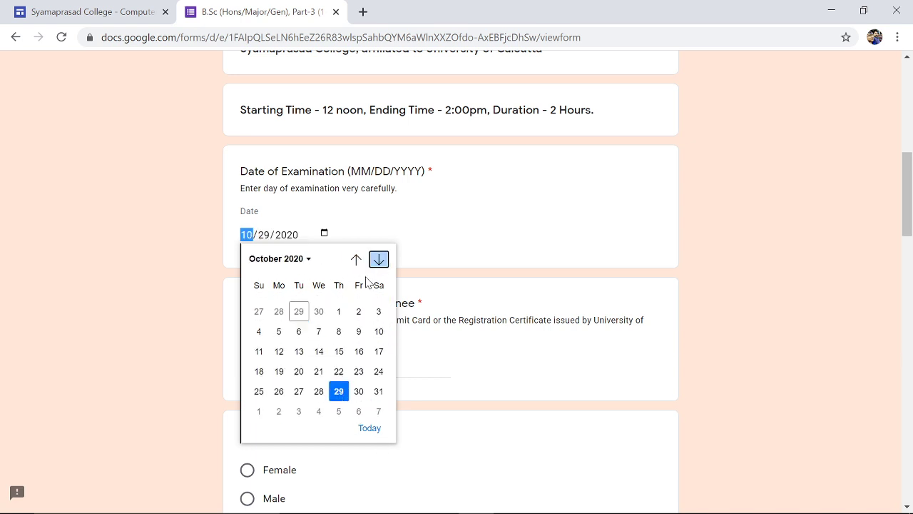
pyautogui.click(339, 307)
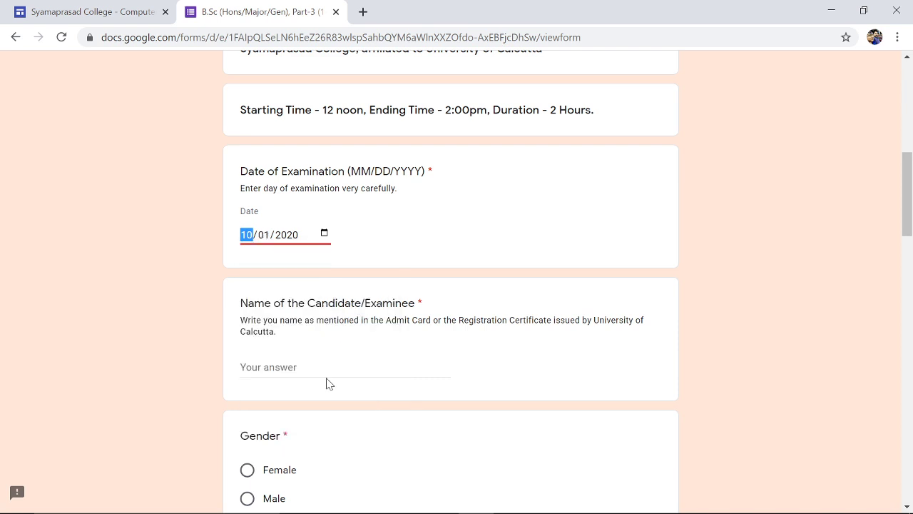
pyautogui.click(321, 366)
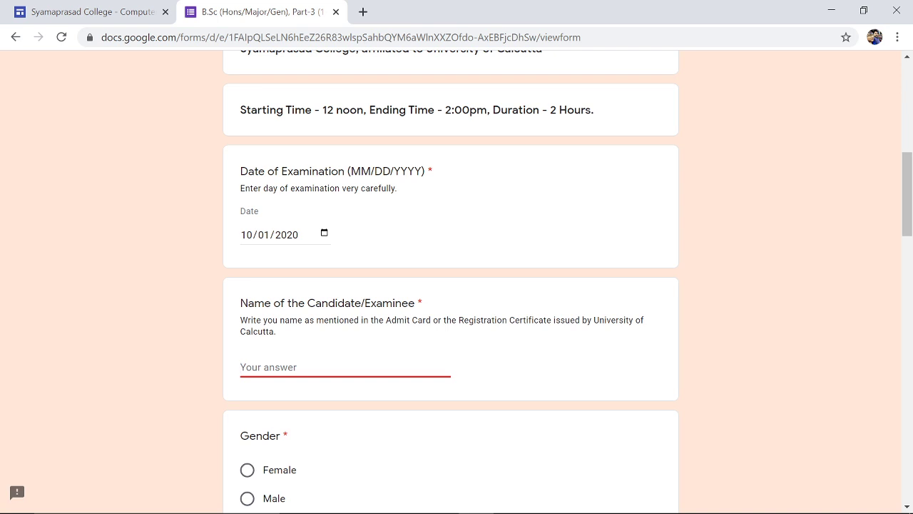
# - Answer Male for Gender and choose Regular for the Student question
pyautogui.scroll(-1, 417, 336)
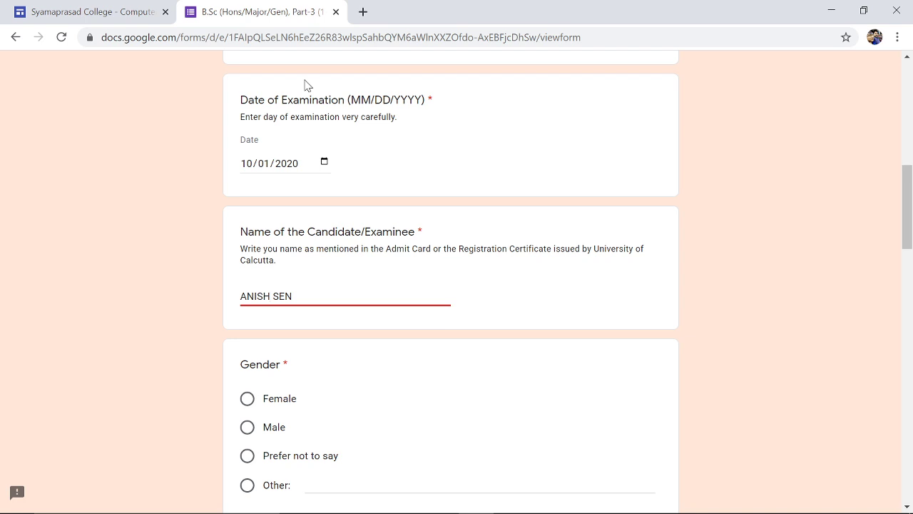
pyautogui.scroll(-2, 336, 410)
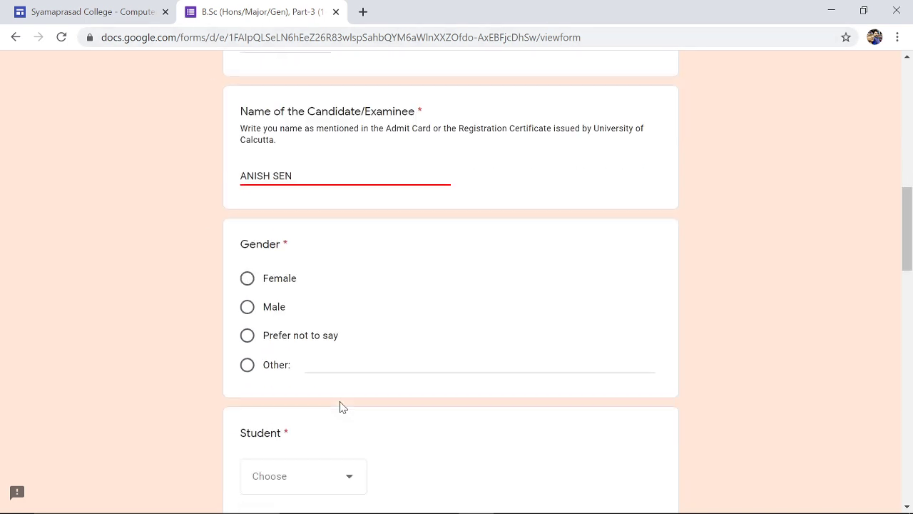
pyautogui.click(247, 287)
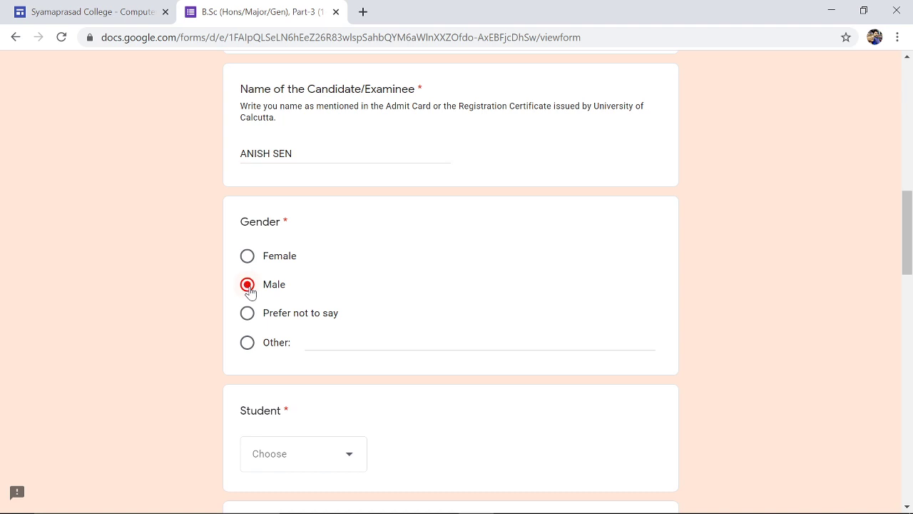
pyautogui.scroll(-1, 329, 320)
pyautogui.scroll(-1, 329, 321)
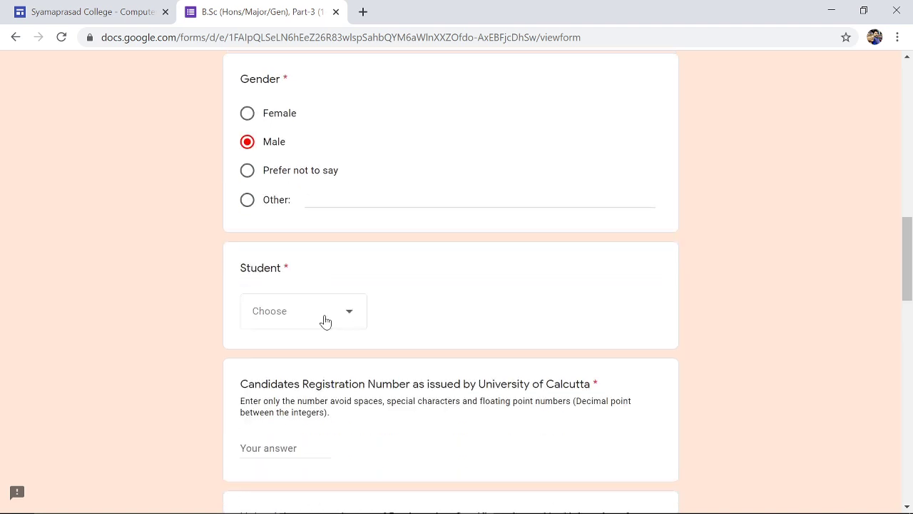
pyautogui.click(326, 321)
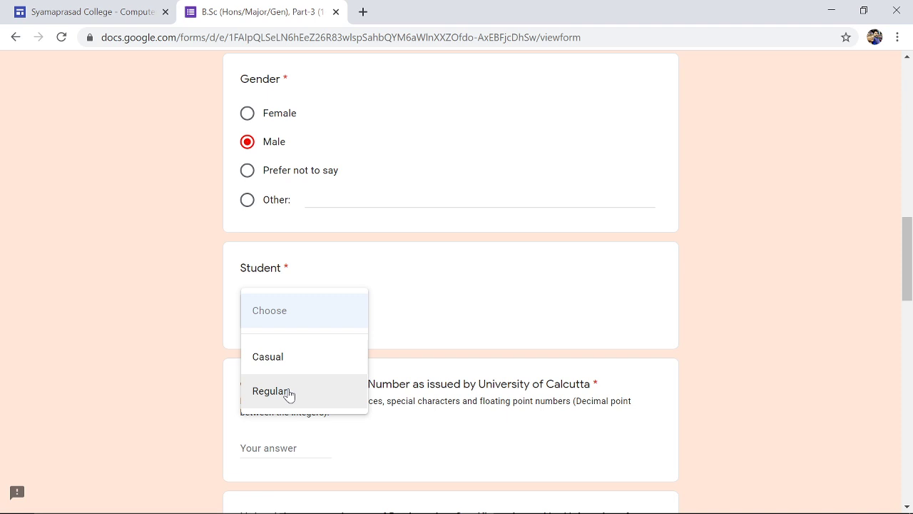
pyautogui.click(288, 393)
pyautogui.scroll(-2, 289, 392)
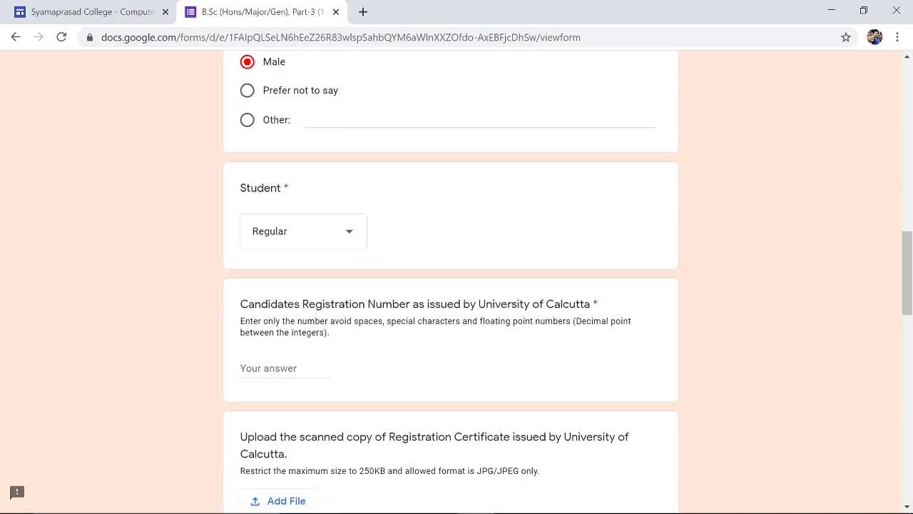
pyautogui.click(272, 305)
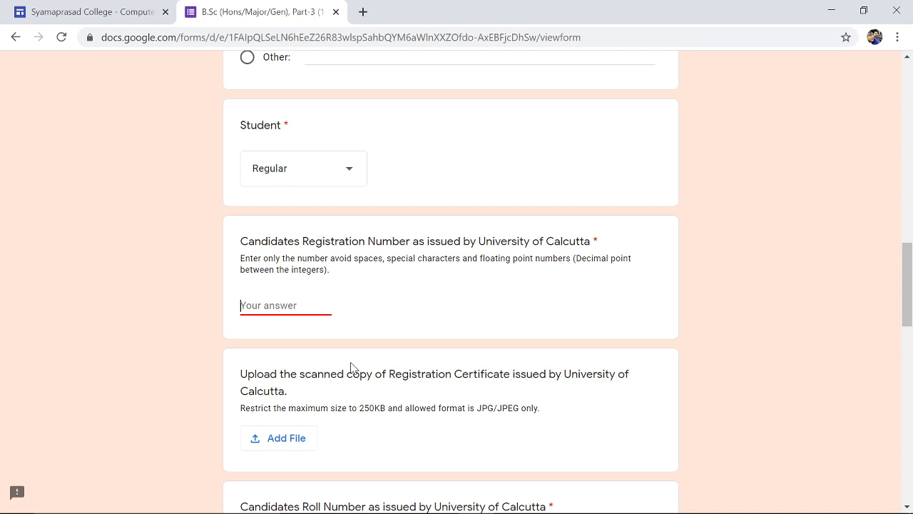
# - Glance at the Front page.pdf window, then hide it to return to the form
pyautogui.moveTo(357, 512)
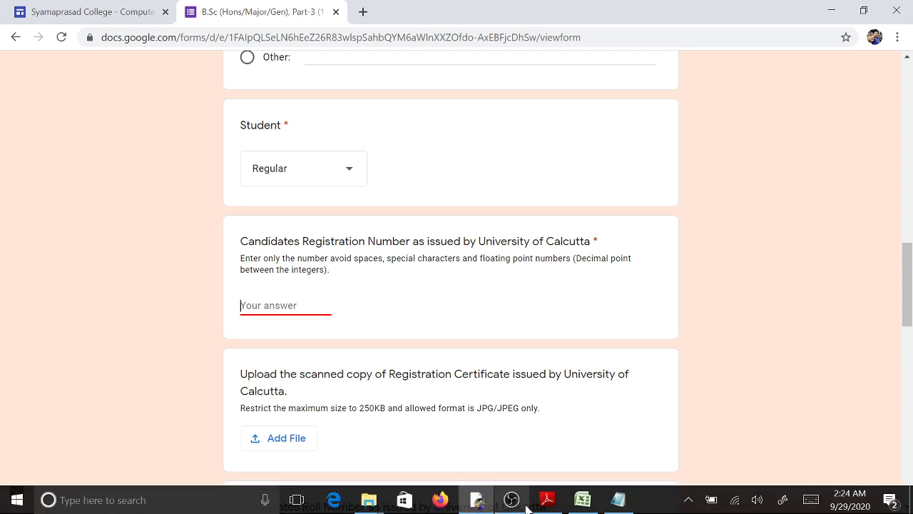
pyautogui.click(548, 500)
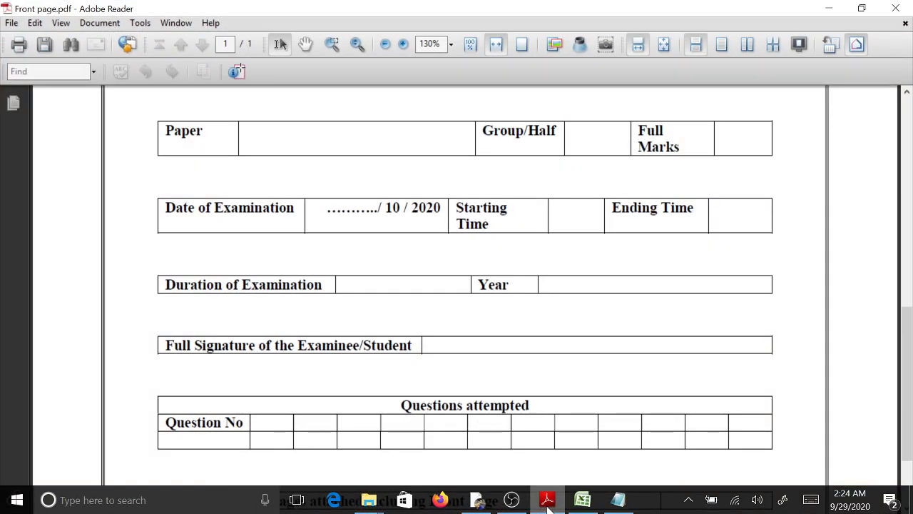
pyautogui.click(547, 500)
# - Browse Desktop > Test file > Answer script > DAy 1 and open the answer-script PDF in Adobe Reader
pyautogui.moveTo(372, 503)
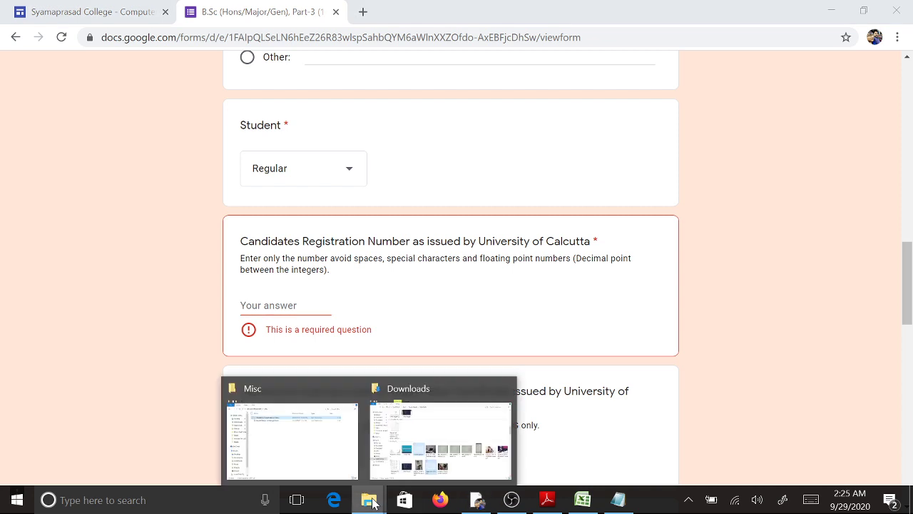
pyautogui.click(303, 457)
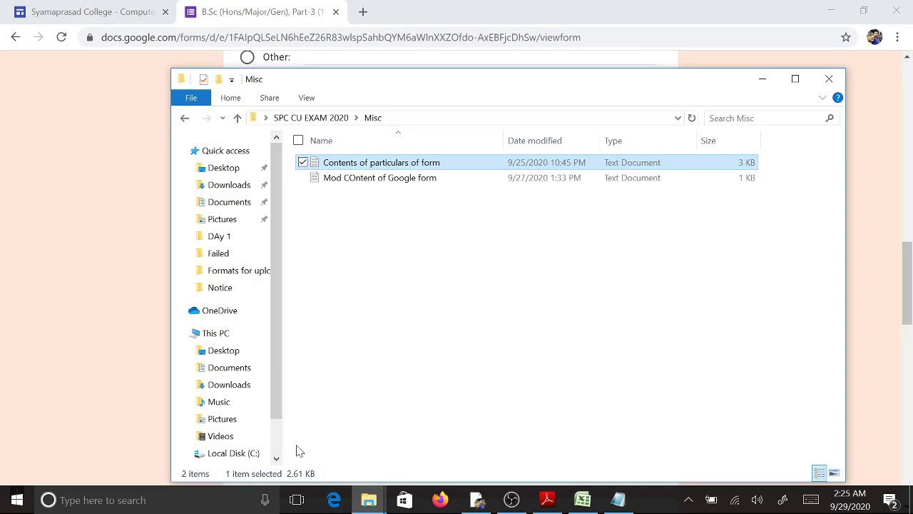
pyautogui.click(217, 169)
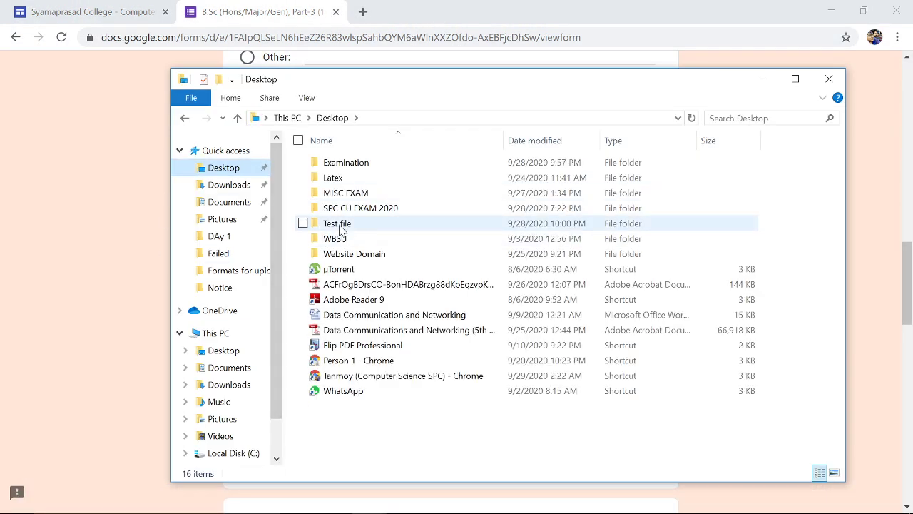
pyautogui.doubleClick(339, 226)
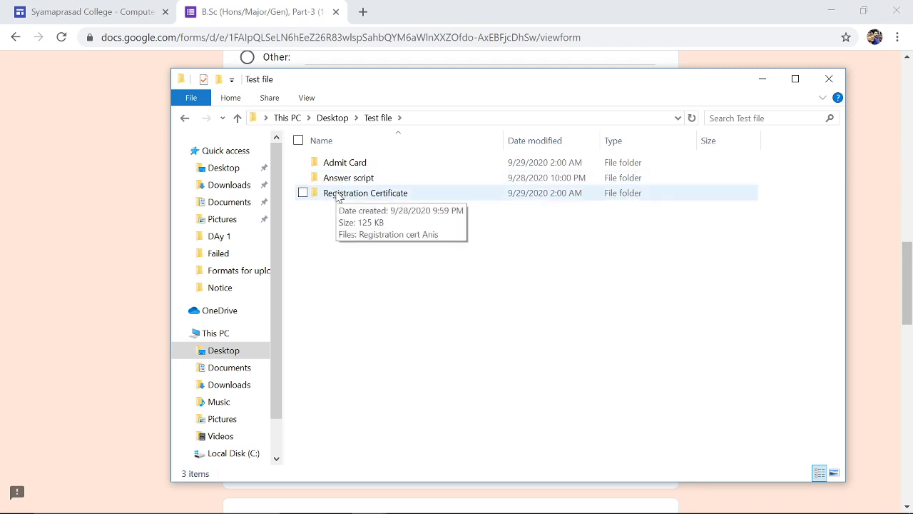
pyautogui.click(339, 198)
pyautogui.doubleClick(332, 180)
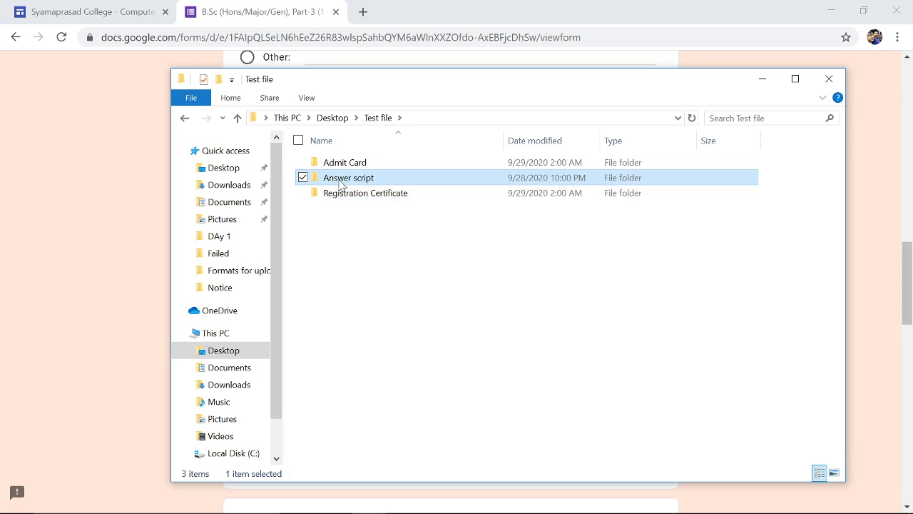
pyautogui.doubleClick(340, 165)
pyautogui.doubleClick(341, 165)
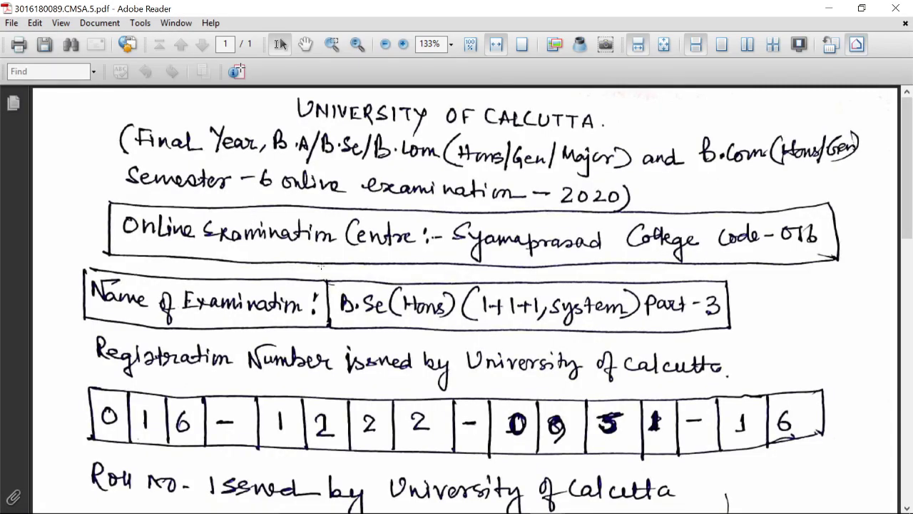
# - Restore Reader out of full screen, hide Explorer, and resize the PDF window beside the form
pyautogui.scroll(-5, 321, 266)
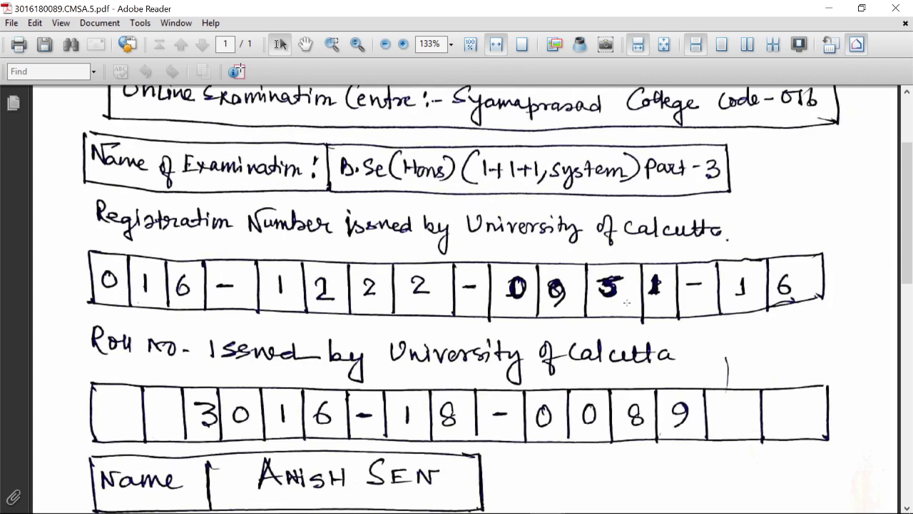
pyautogui.click(862, 8)
pyautogui.moveTo(785, 4); pyautogui.dragTo(866, 232)
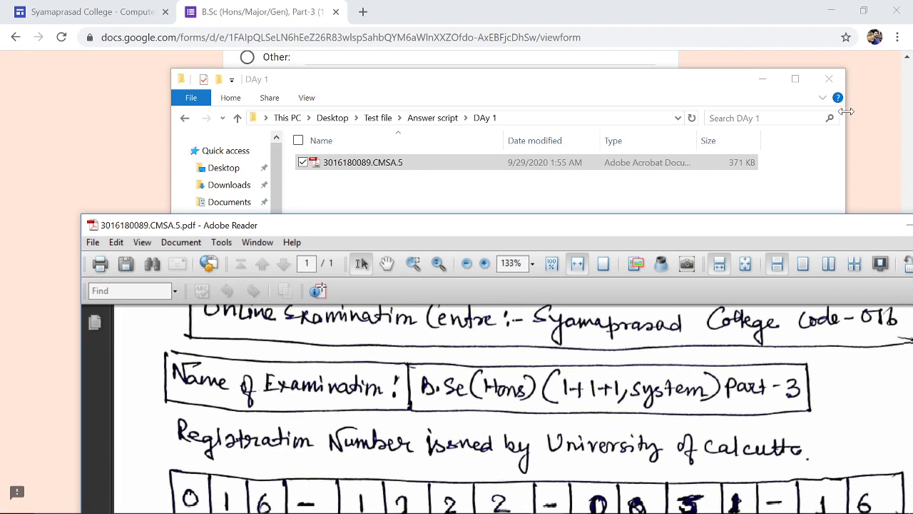
pyautogui.click(763, 83)
pyautogui.click(762, 83)
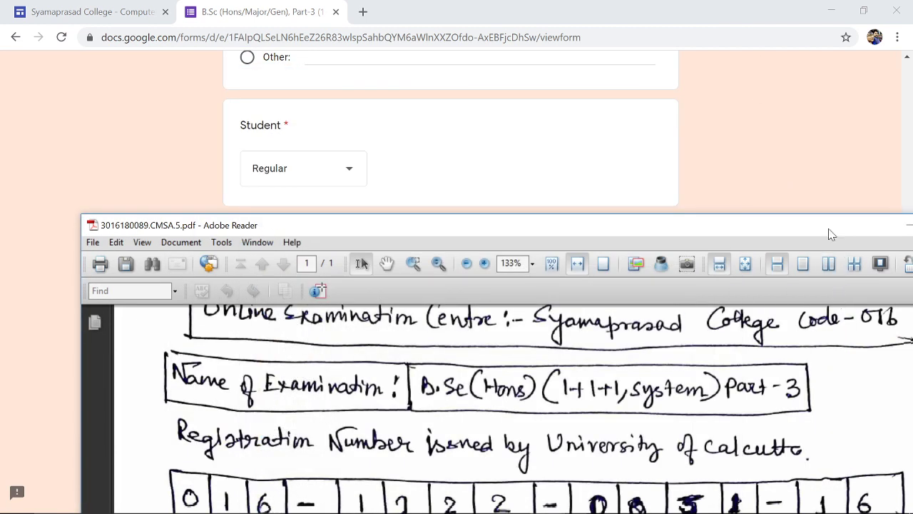
pyautogui.click(863, 10)
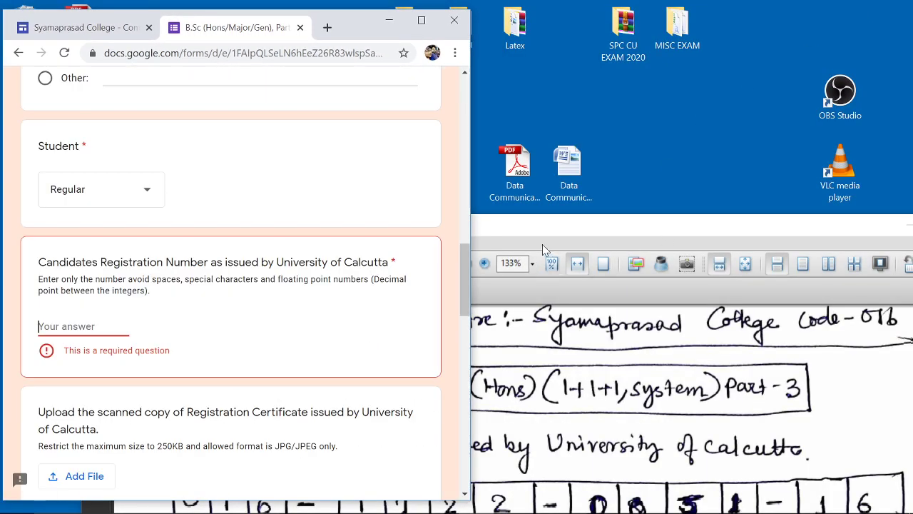
pyautogui.moveTo(656, 233); pyautogui.dragTo(734, 108)
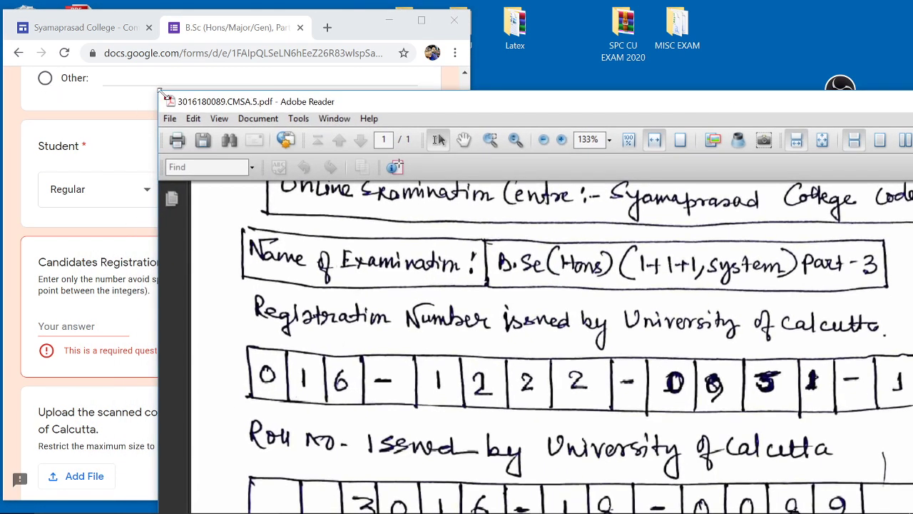
pyautogui.moveTo(155, 93); pyautogui.dragTo(545, 235)
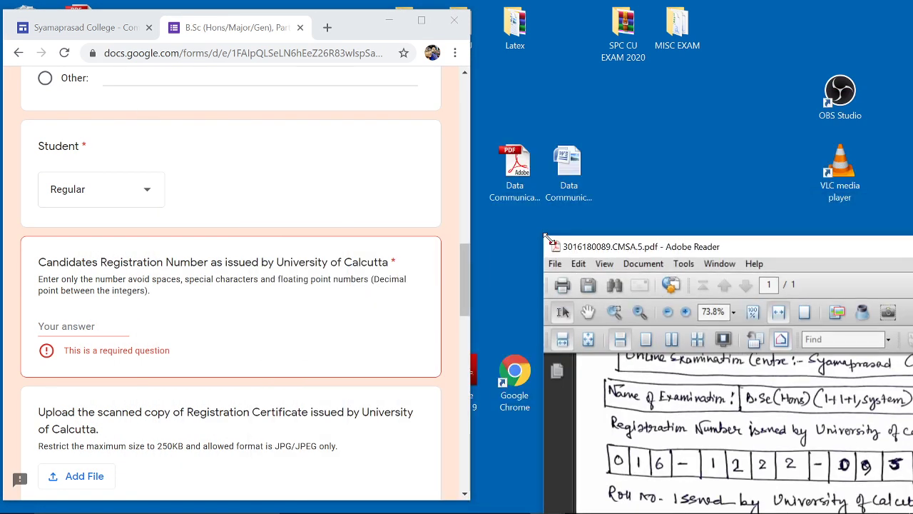
pyautogui.moveTo(676, 247); pyautogui.dragTo(584, 25)
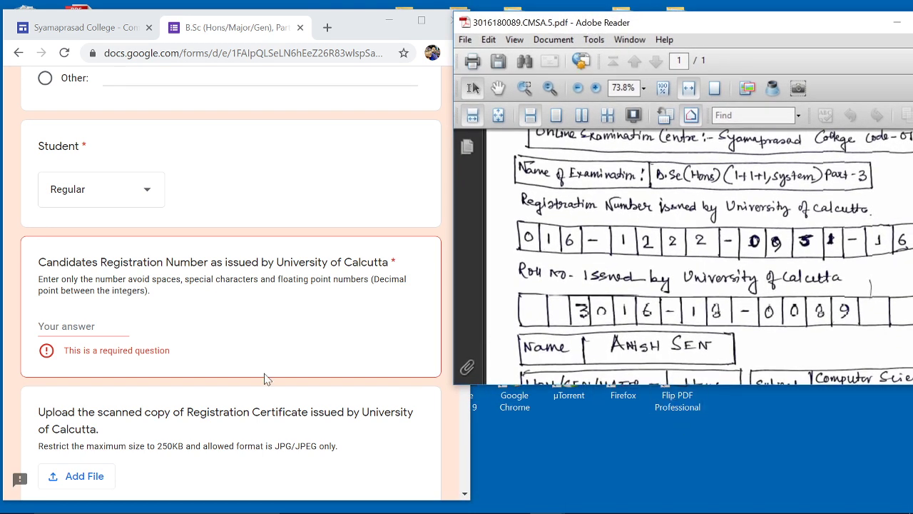
# - Type the candidate's registration number from the PDF into Registration Number, deleting the hyphen
pyautogui.click(43, 326)
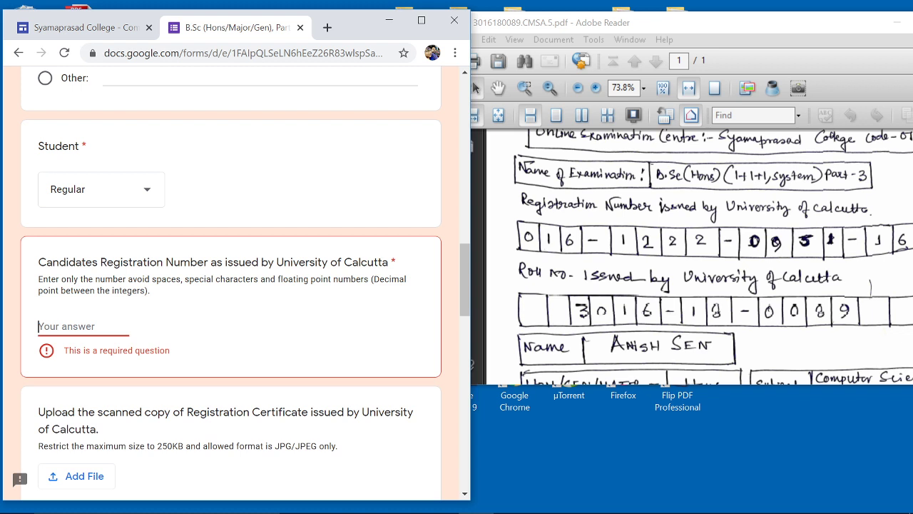
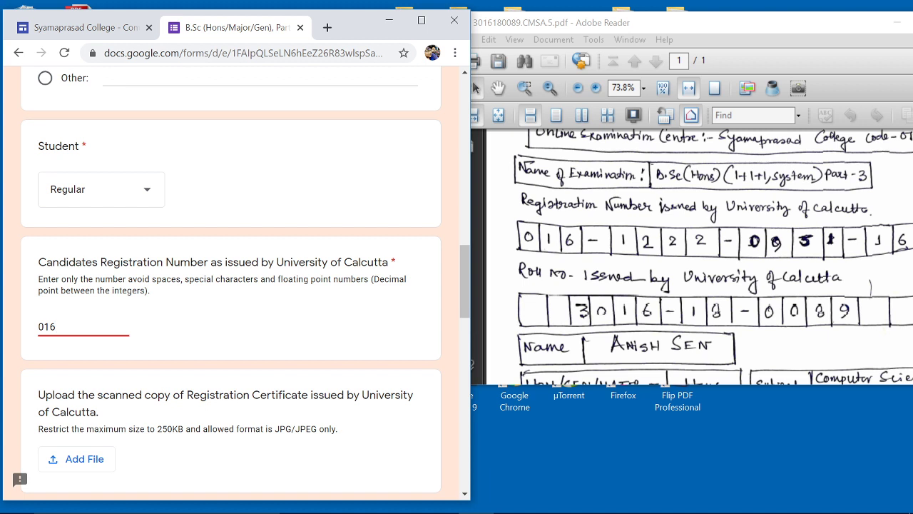
pyautogui.click(242, 371)
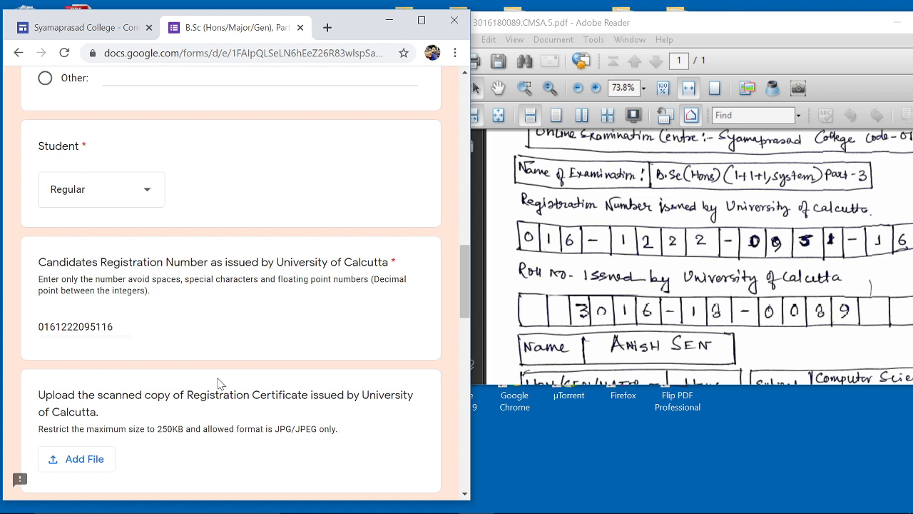
# - Upload the registration certificate JPG from Desktop > Test file > Registration Certificate
pyautogui.click(83, 467)
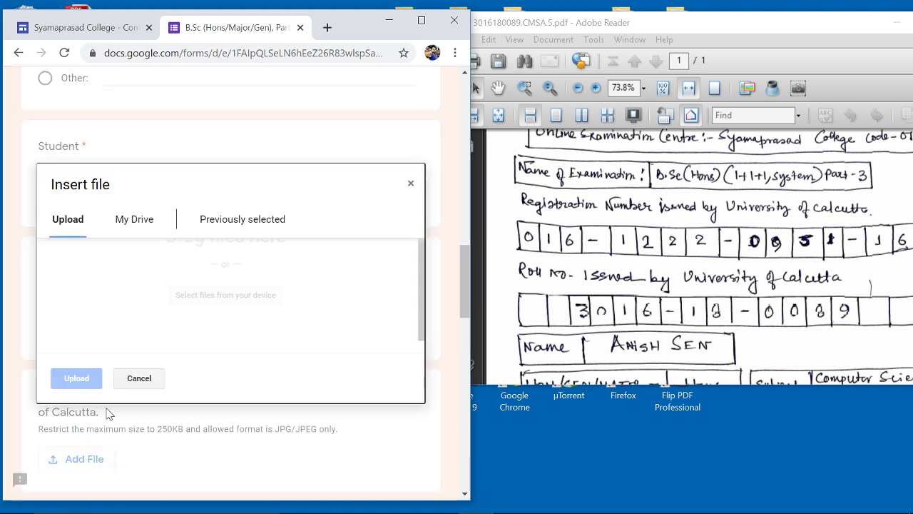
pyautogui.click(217, 307)
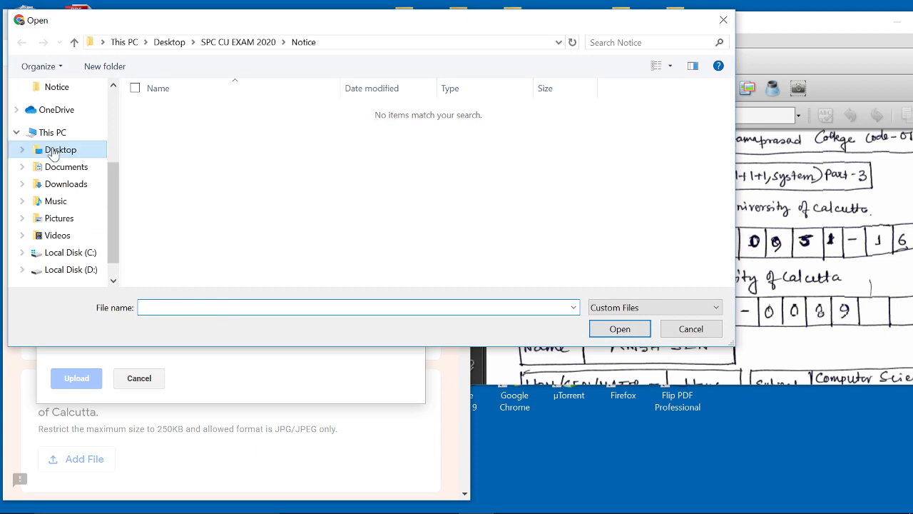
pyautogui.click(53, 151)
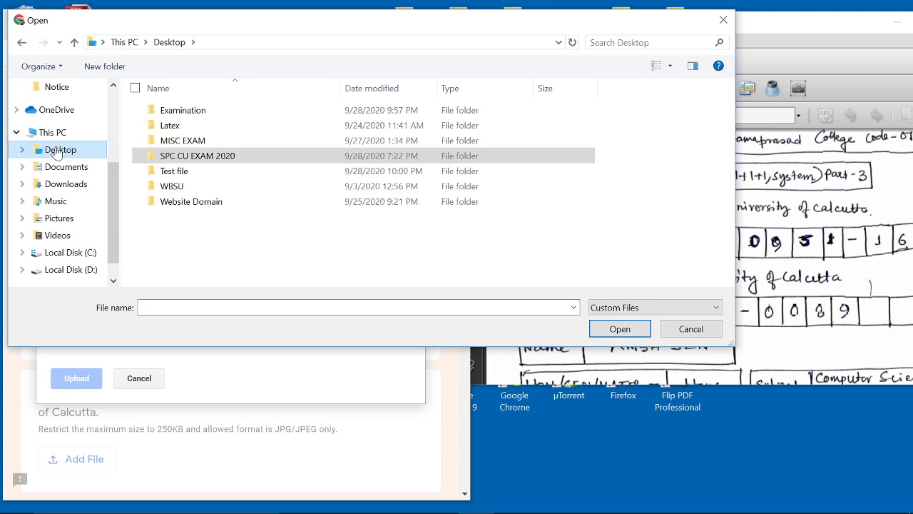
pyautogui.doubleClick(179, 171)
pyautogui.doubleClick(179, 147)
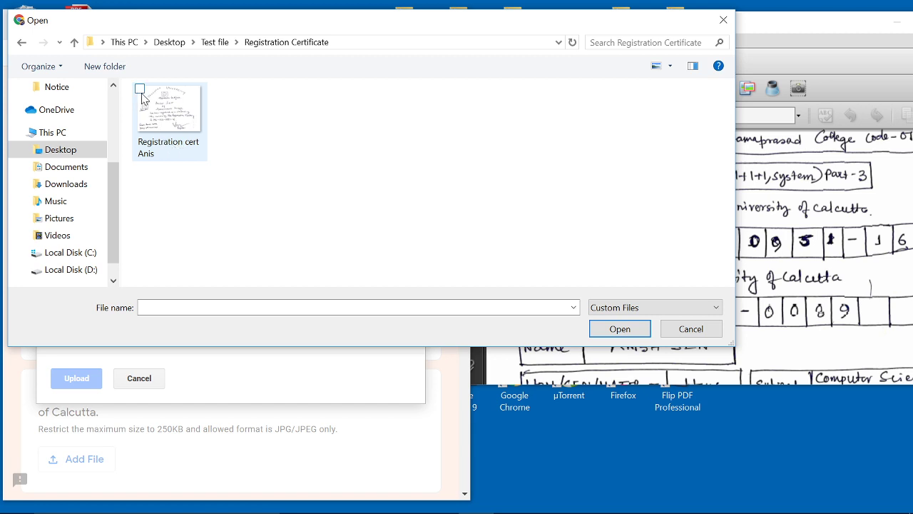
pyautogui.click(142, 97)
pyautogui.press('Return')
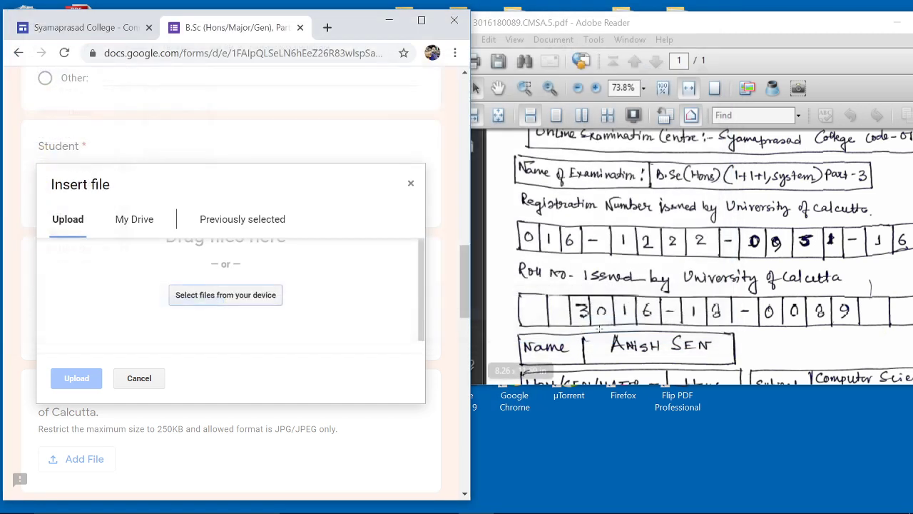
pyautogui.click(91, 386)
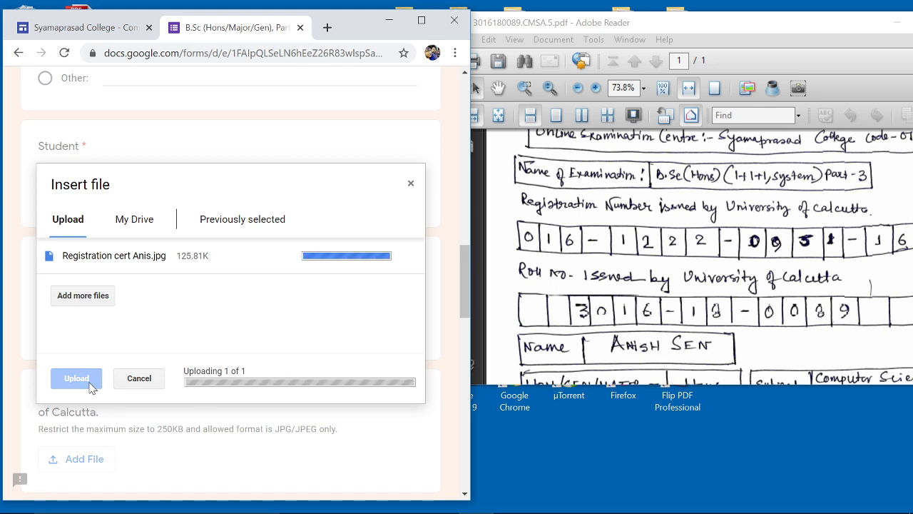
pyautogui.scroll(-3, 89, 387)
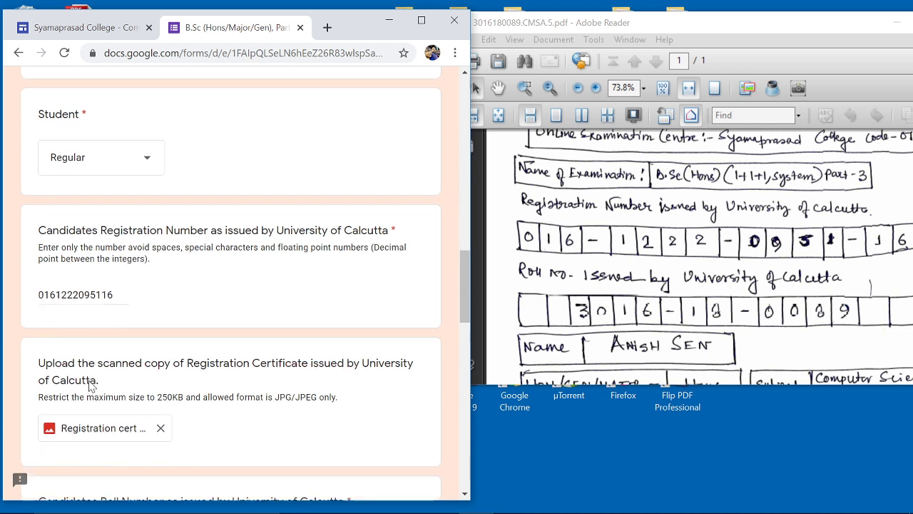
pyautogui.scroll(-1, 135, 304)
# - Type the candidate's roll number into the Roll Number field, removing the typed hyphen
pyautogui.click(86, 312)
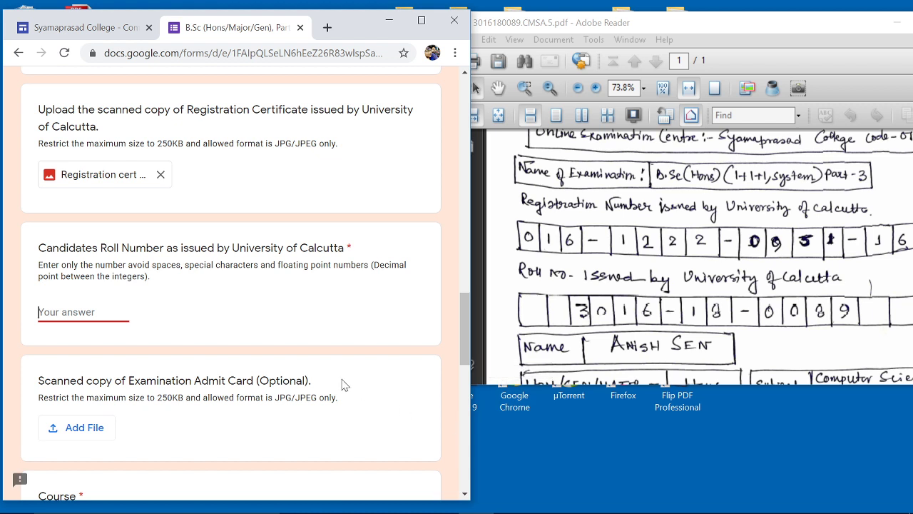
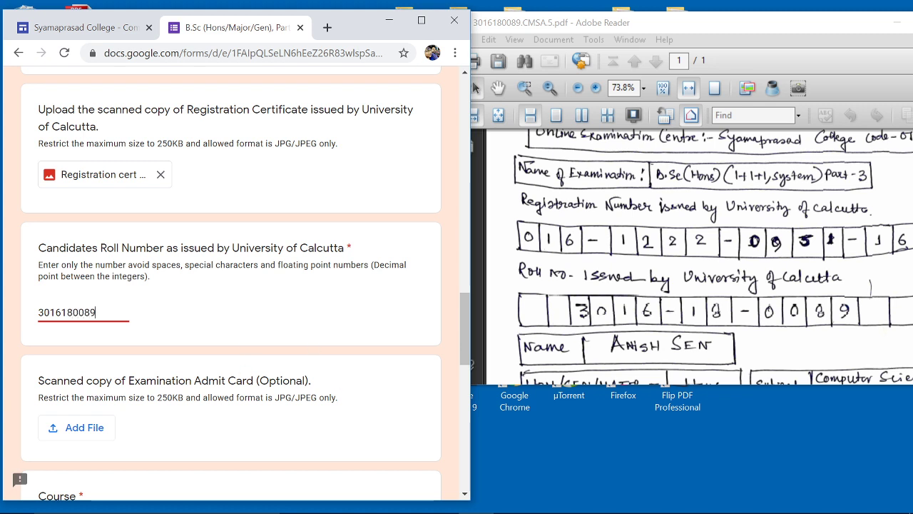
# - Upload the admit card JPG (111.62K) from the Test file > Admit Card folder
pyautogui.click(80, 429)
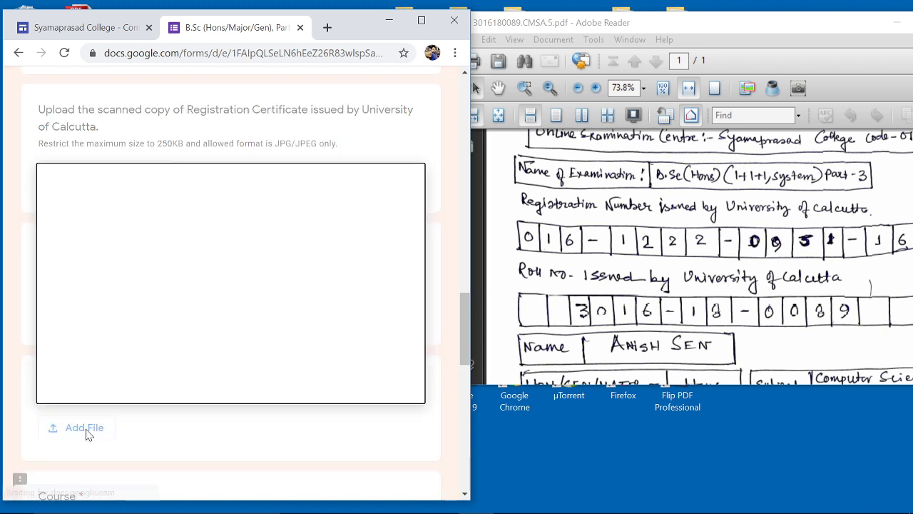
pyautogui.click(195, 301)
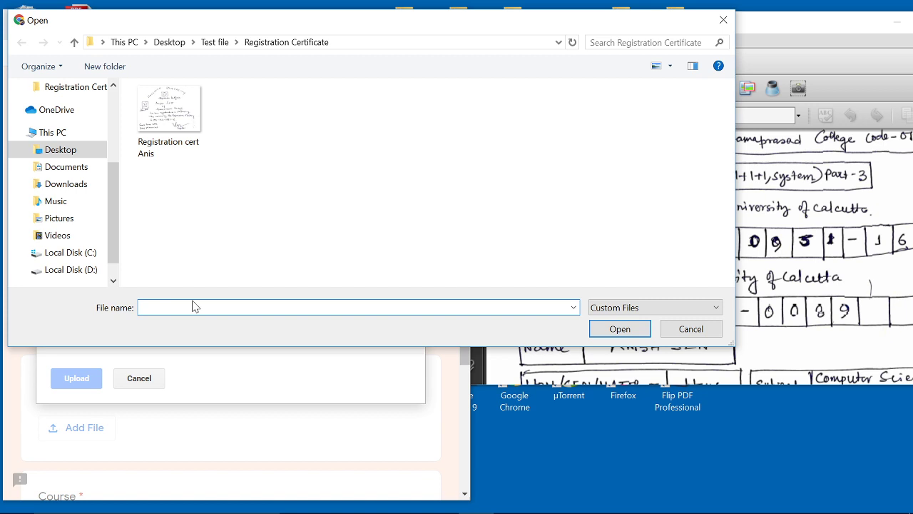
pyautogui.click(74, 42)
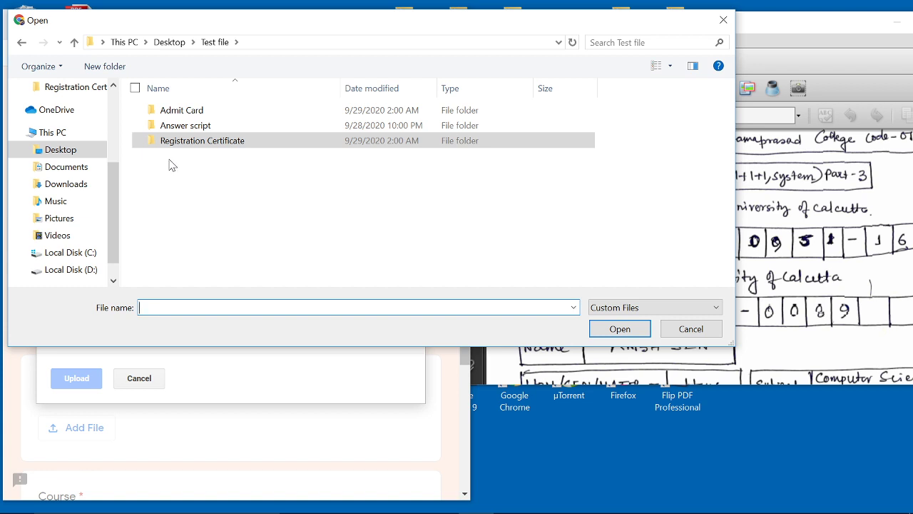
pyautogui.click(178, 118)
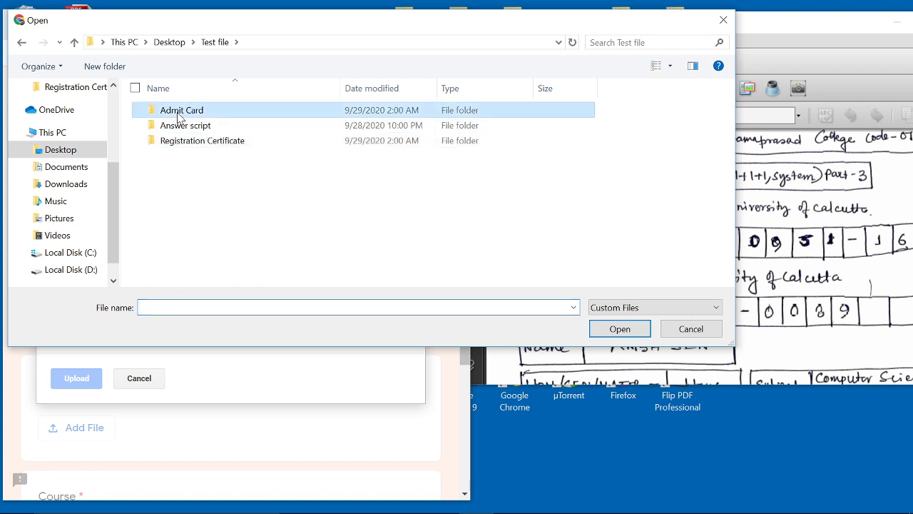
pyautogui.doubleClick(178, 118)
pyautogui.click(143, 92)
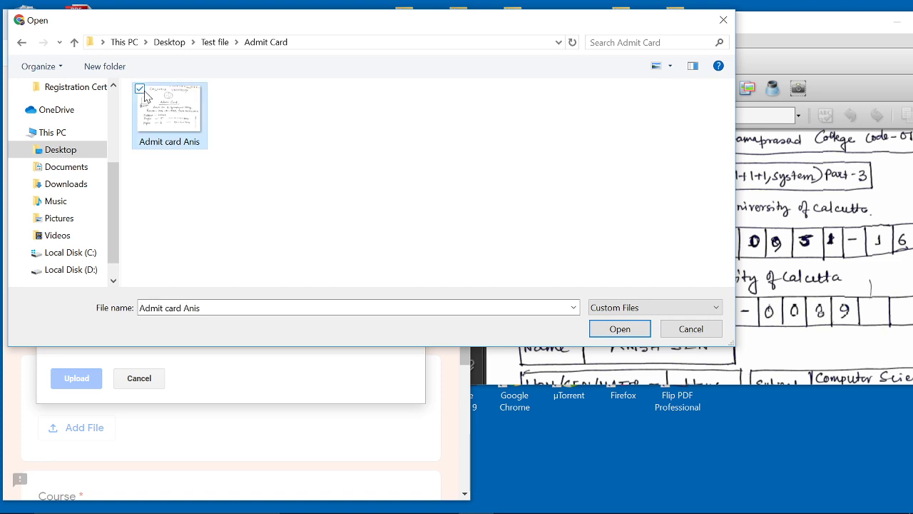
pyautogui.click(630, 327)
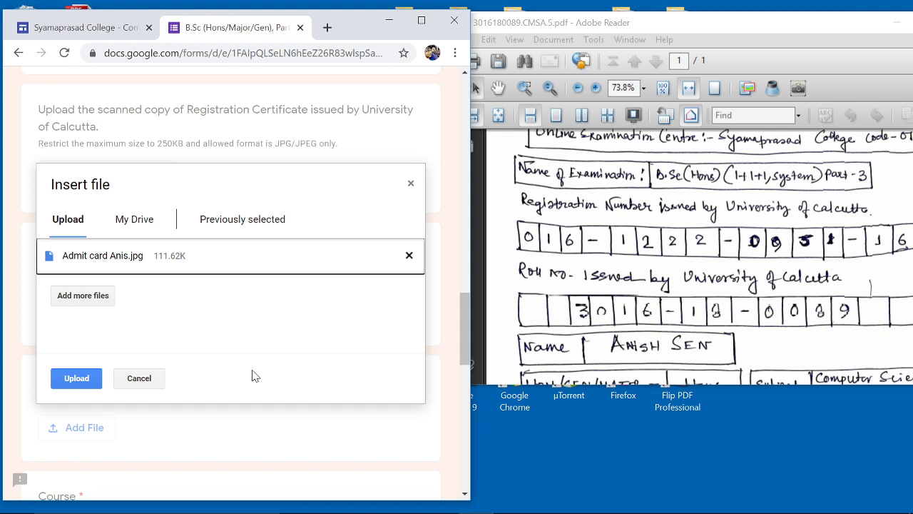
pyautogui.click(77, 379)
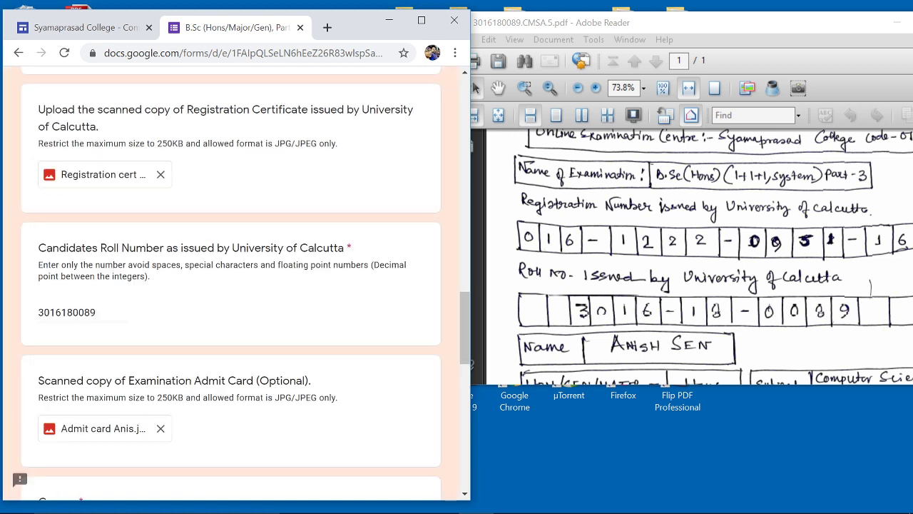
# - Choose B.Sc (Honours) in Computer Science as the Course
pyautogui.scroll(-4, 179, 361)
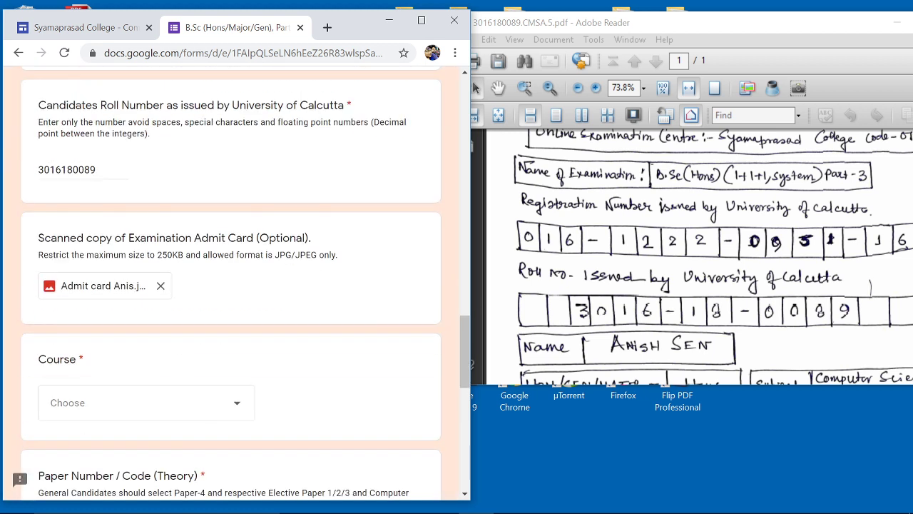
pyautogui.scroll(-1, 156, 339)
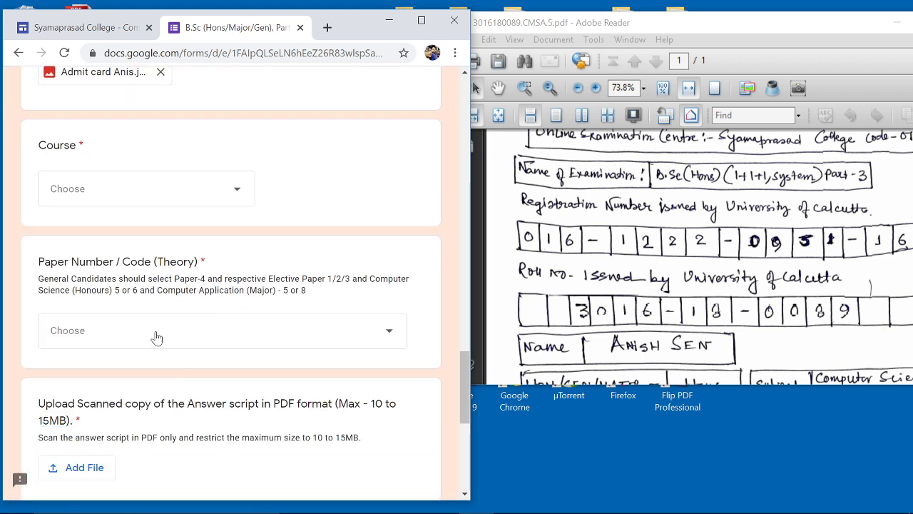
pyautogui.click(218, 206)
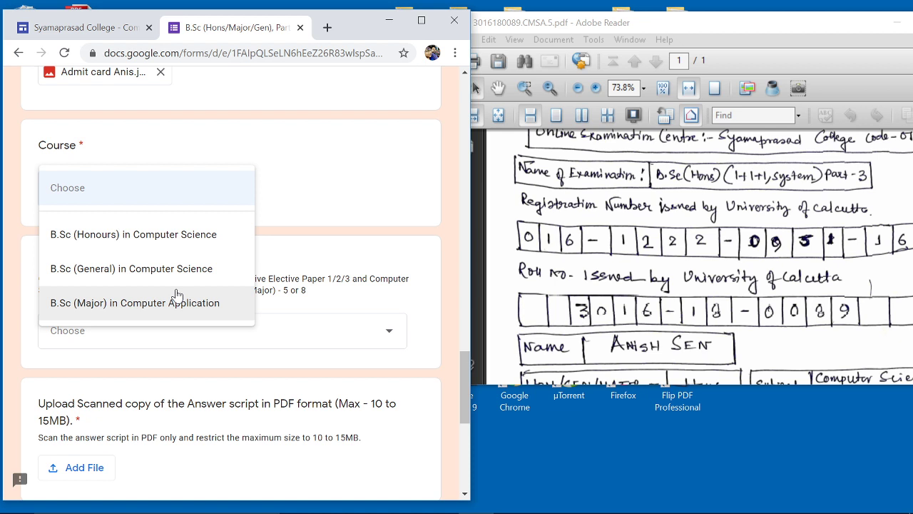
pyautogui.click(170, 246)
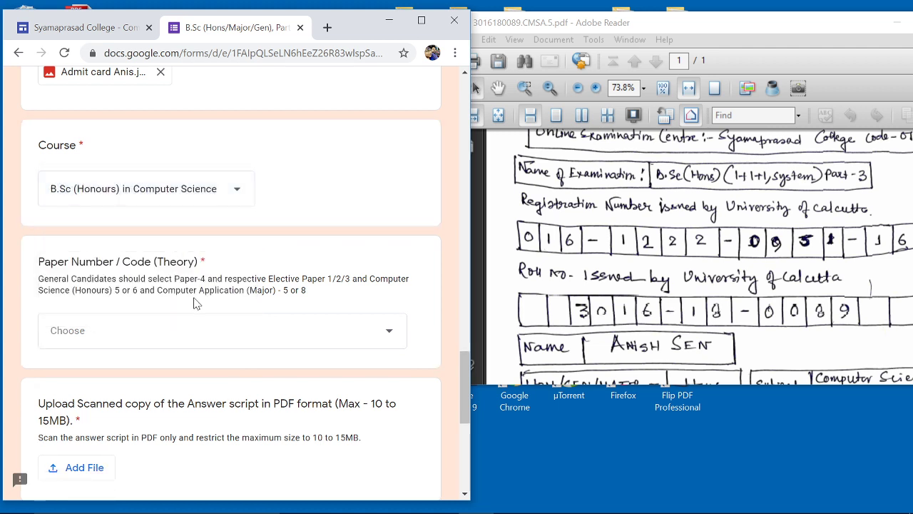
# - Choose Paper - 5 (Honours/Major Candidate only) as the Paper Number / Code
pyautogui.scroll(-2, 194, 300)
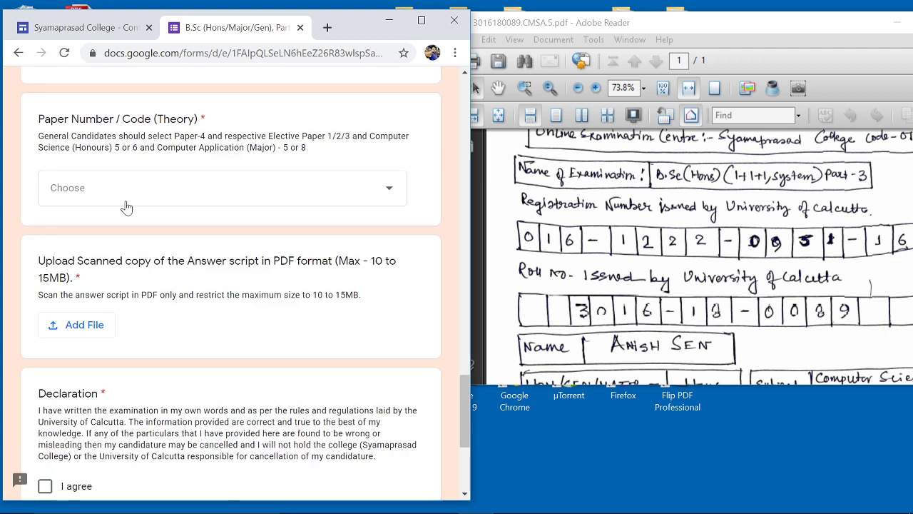
pyautogui.scroll(-5, 786, 356)
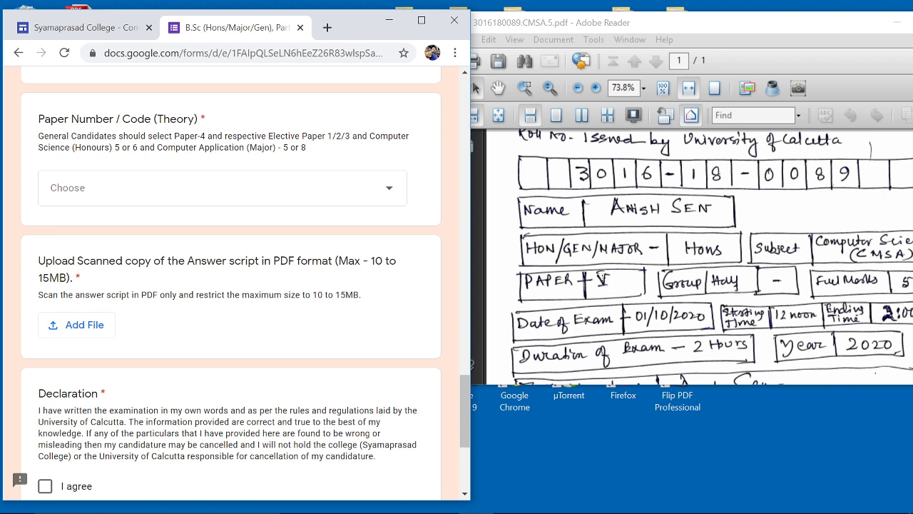
pyautogui.click(176, 198)
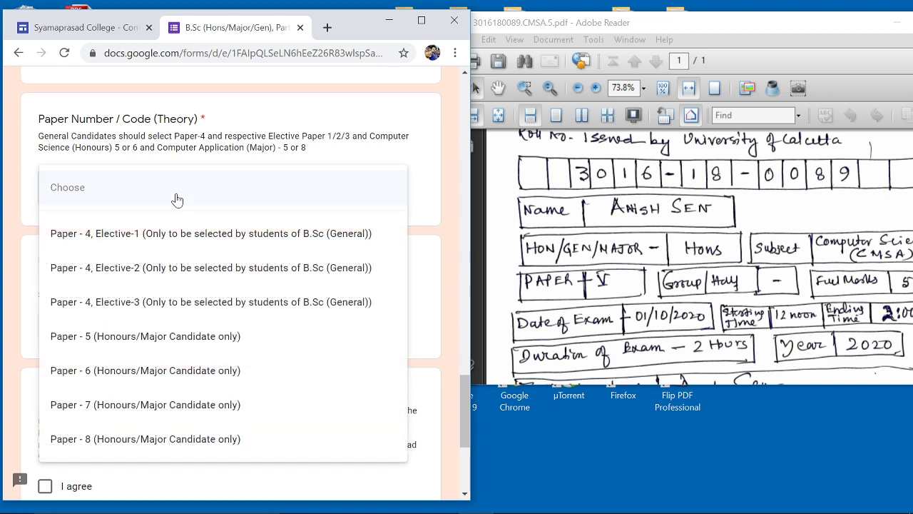
pyautogui.click(90, 342)
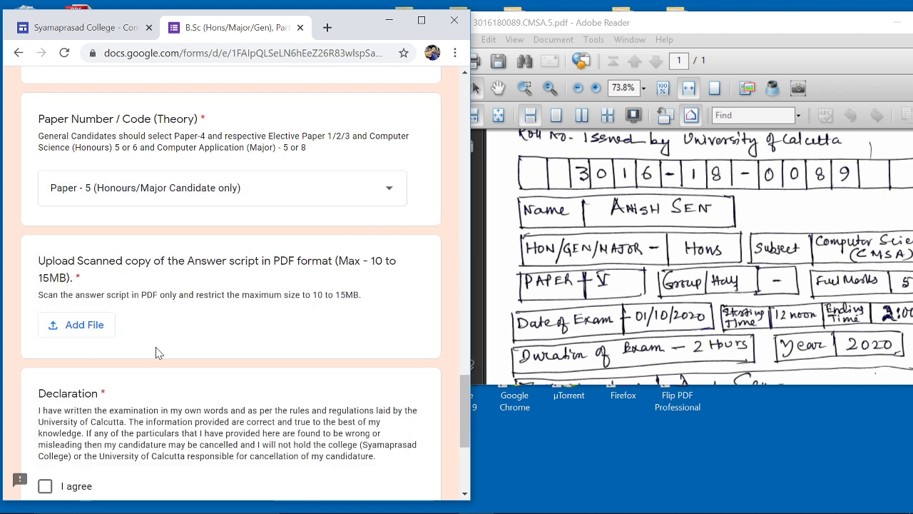
# - Maximize the script PDF, zoom in and out, fit the page to review it, then close Reader
pyautogui.scroll(-1, 187, 365)
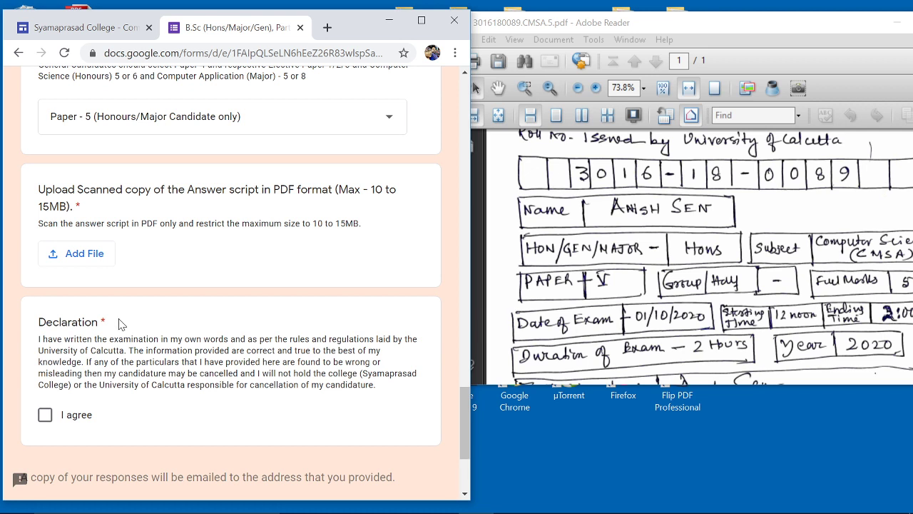
pyautogui.moveTo(814, 28); pyautogui.dragTo(693, 53)
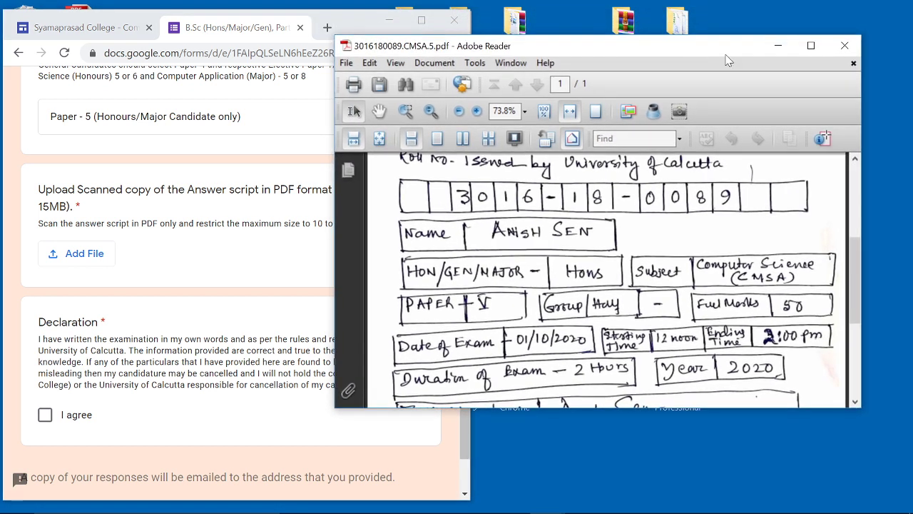
pyautogui.click(811, 45)
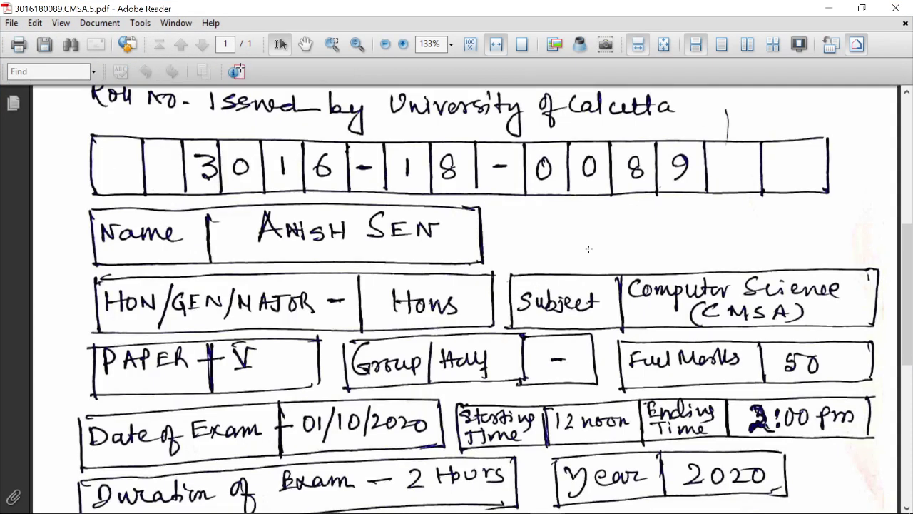
pyautogui.click(402, 52)
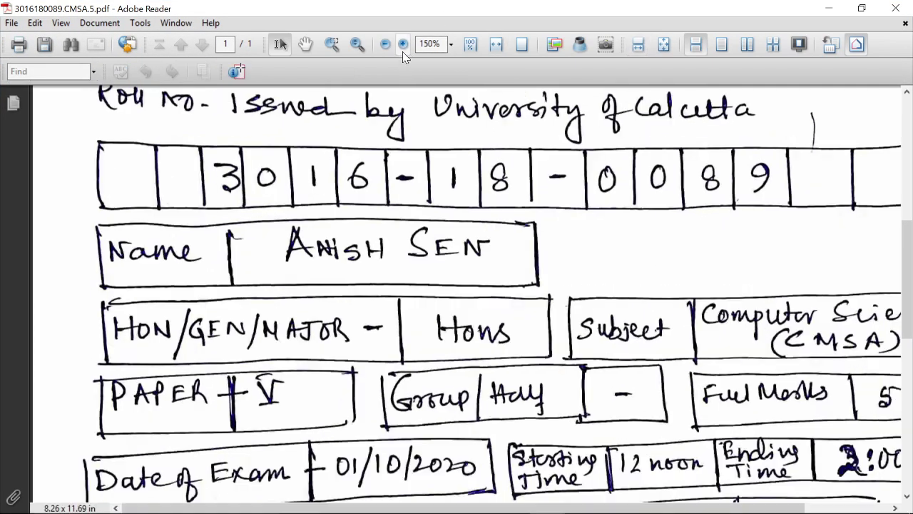
pyautogui.click(403, 45)
pyautogui.click(390, 49)
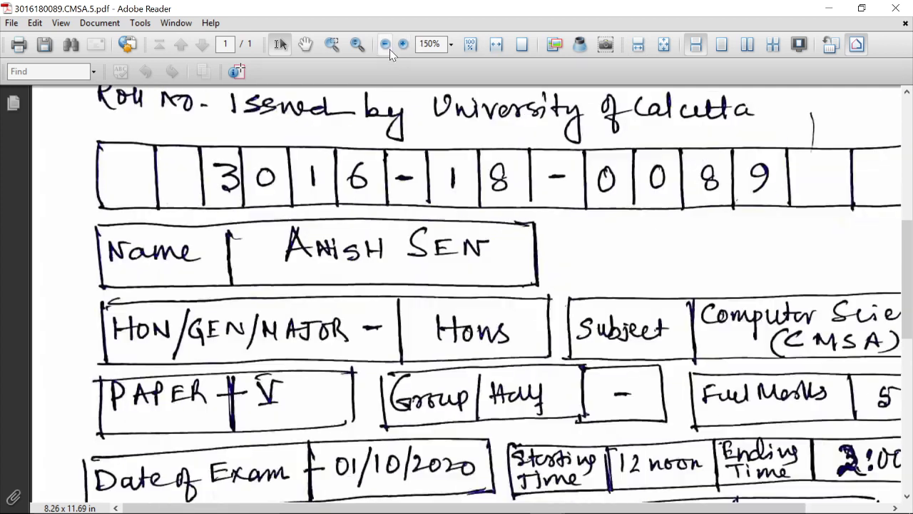
pyautogui.click(390, 49)
pyautogui.click(462, 47)
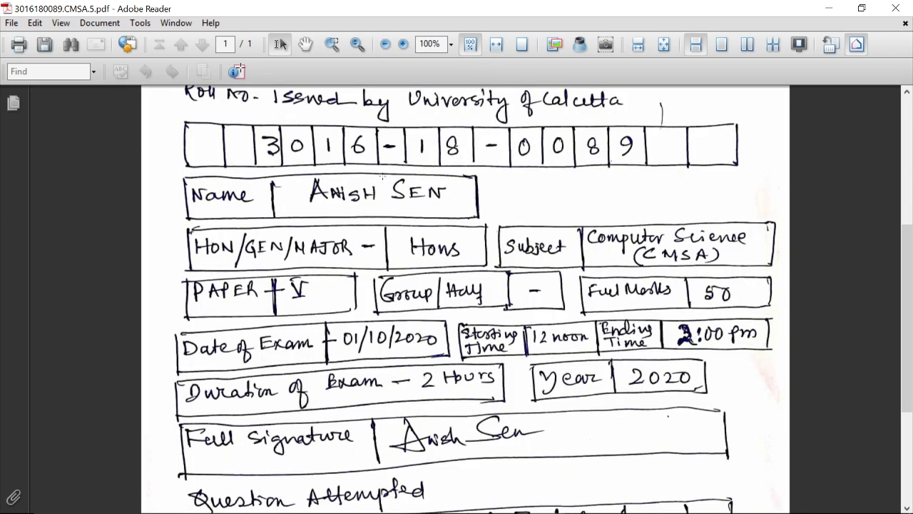
pyautogui.click(386, 44)
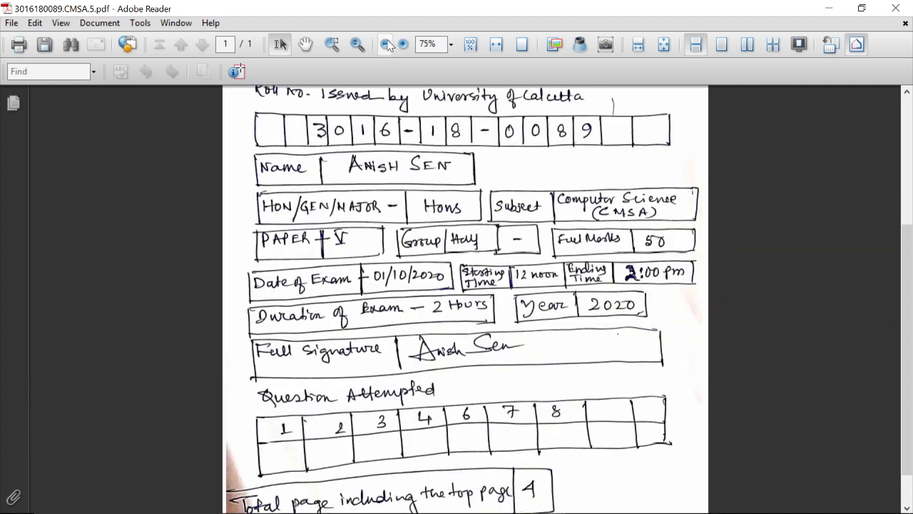
pyautogui.click(385, 45)
pyautogui.hotkey('ctrl', '0')
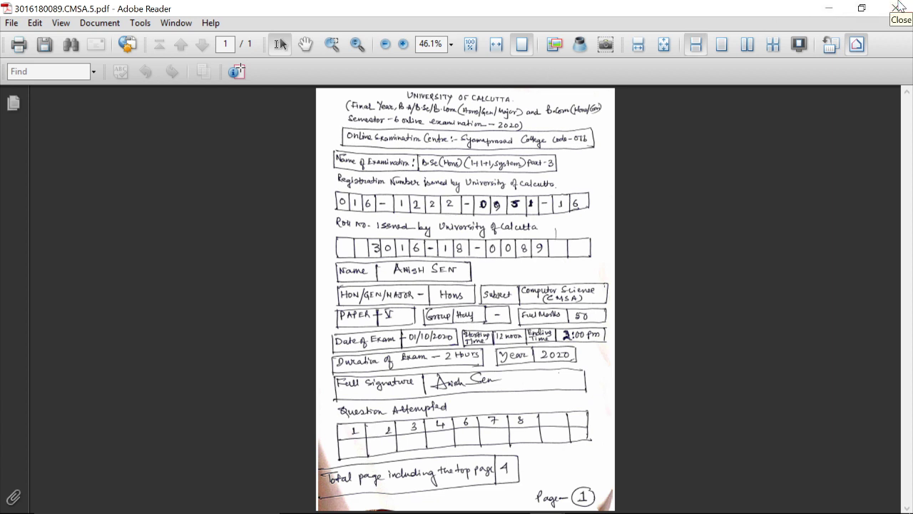
pyautogui.click(898, 5)
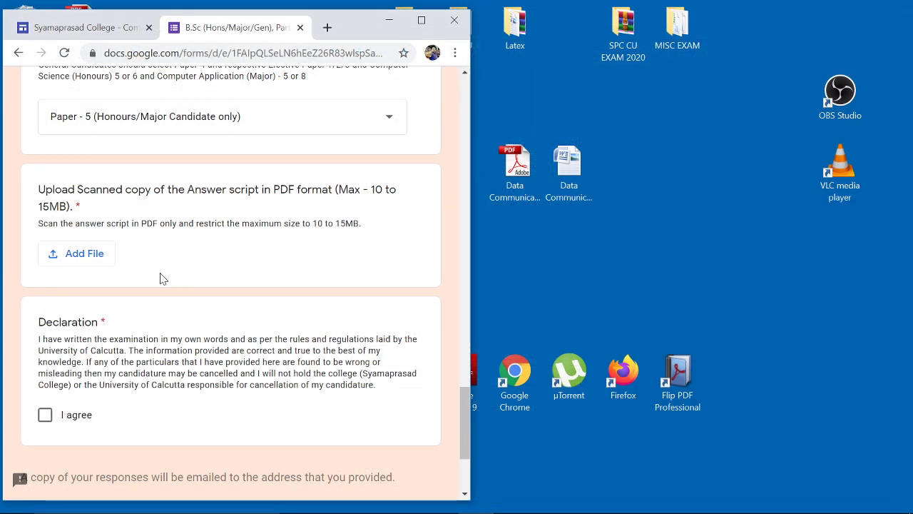
pyautogui.click(76, 254)
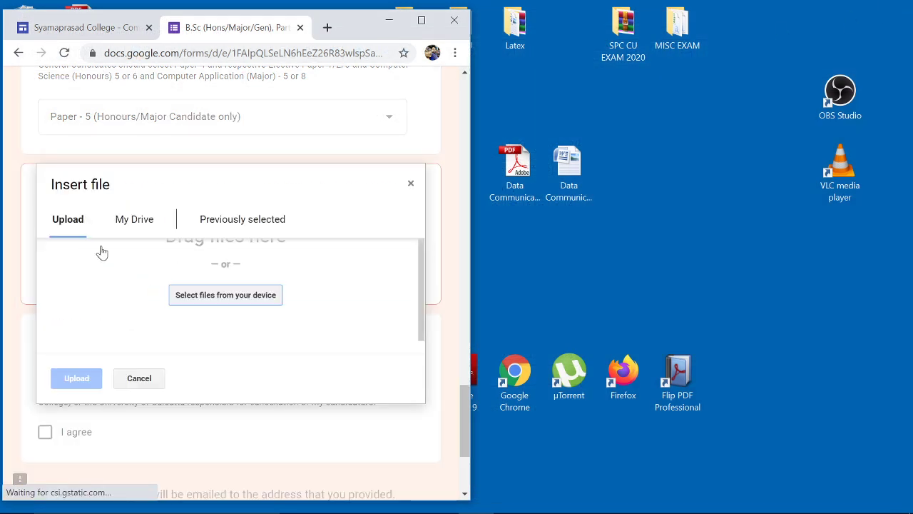
pyautogui.click(197, 308)
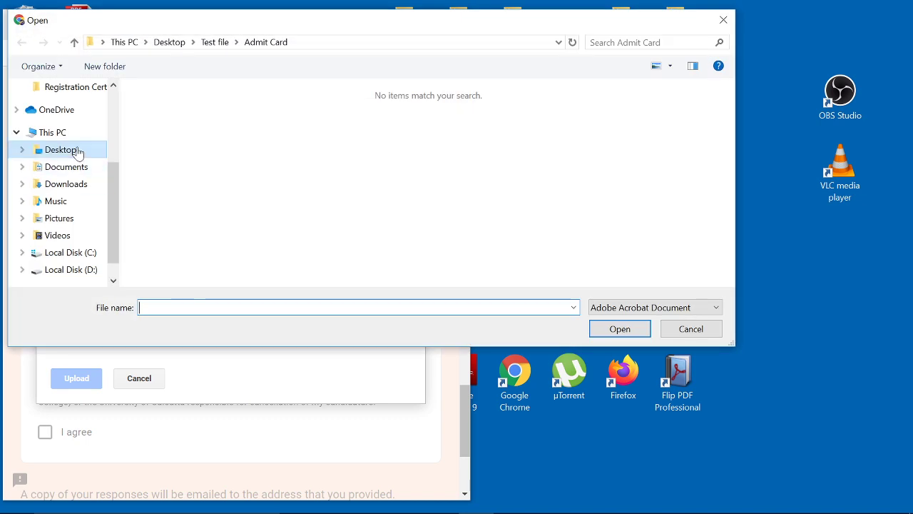
pyautogui.click(72, 150)
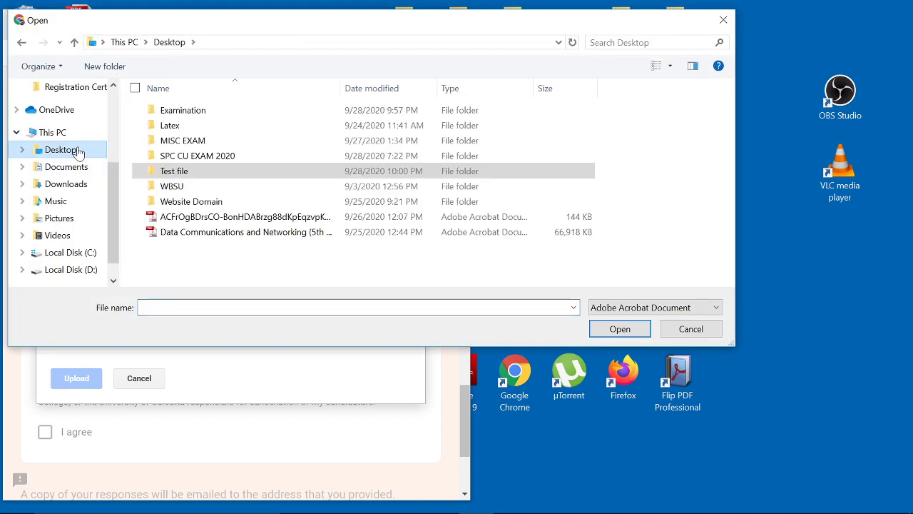
pyautogui.doubleClick(178, 172)
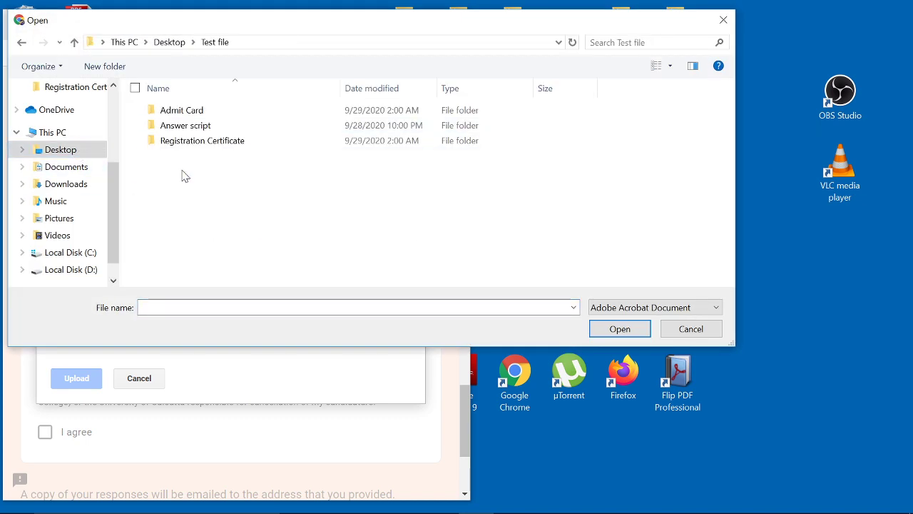
pyautogui.doubleClick(189, 126)
pyautogui.doubleClick(173, 112)
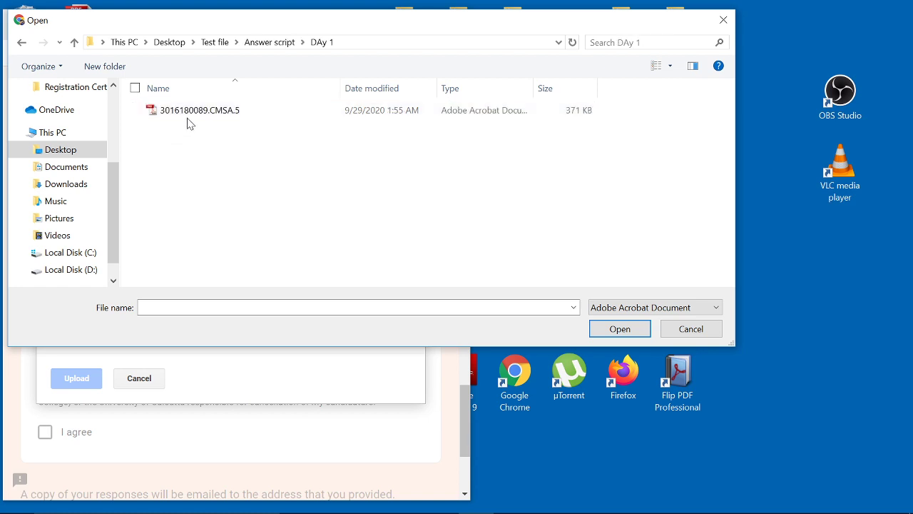
pyautogui.click(190, 114)
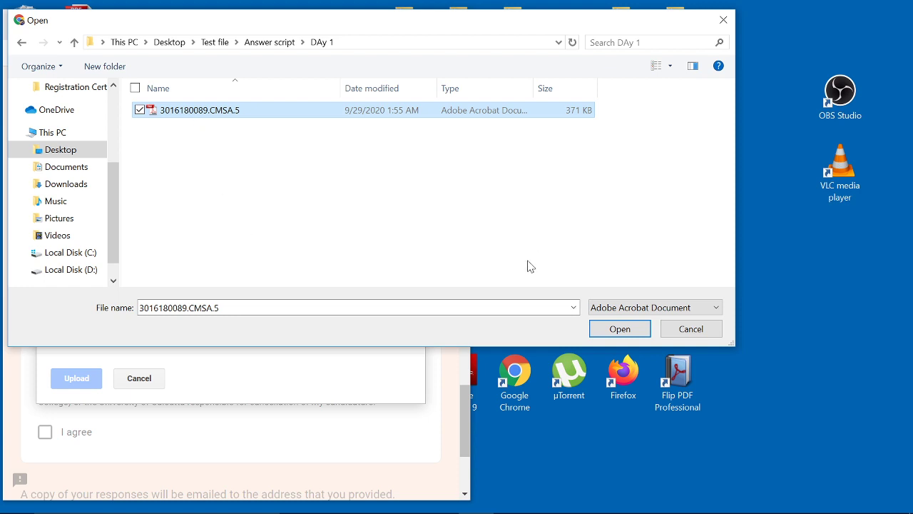
pyautogui.click(619, 329)
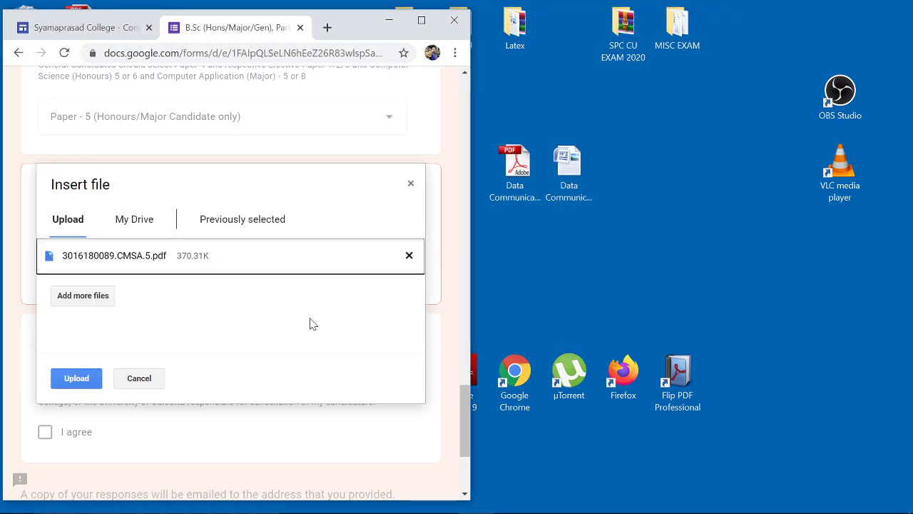
# - Upload the answer-script PDF, tick 'I agree' on the declaration, and submit the form
pyautogui.click(77, 381)
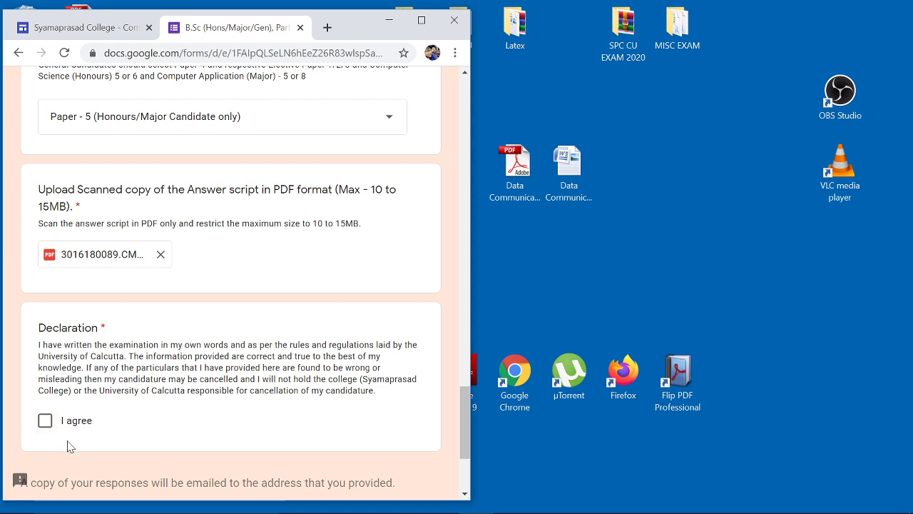
pyautogui.click(45, 422)
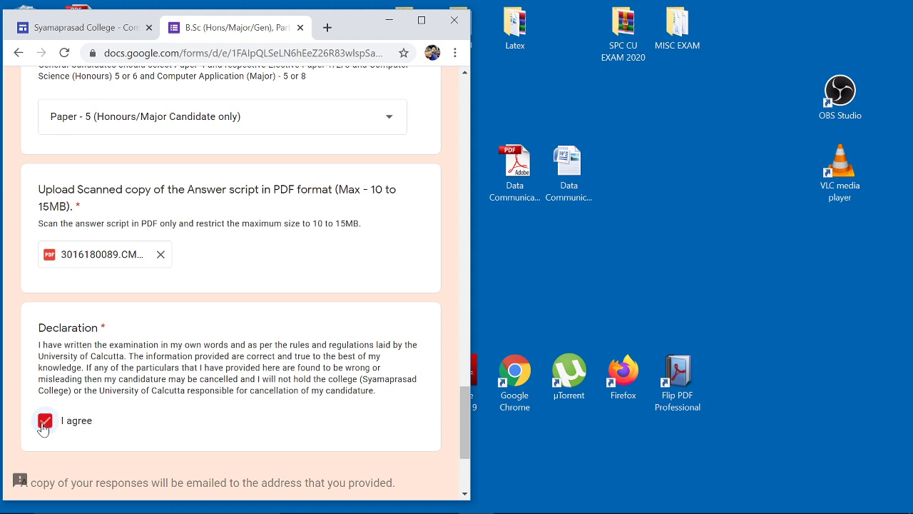
pyautogui.scroll(-4, 45, 427)
pyautogui.click(53, 385)
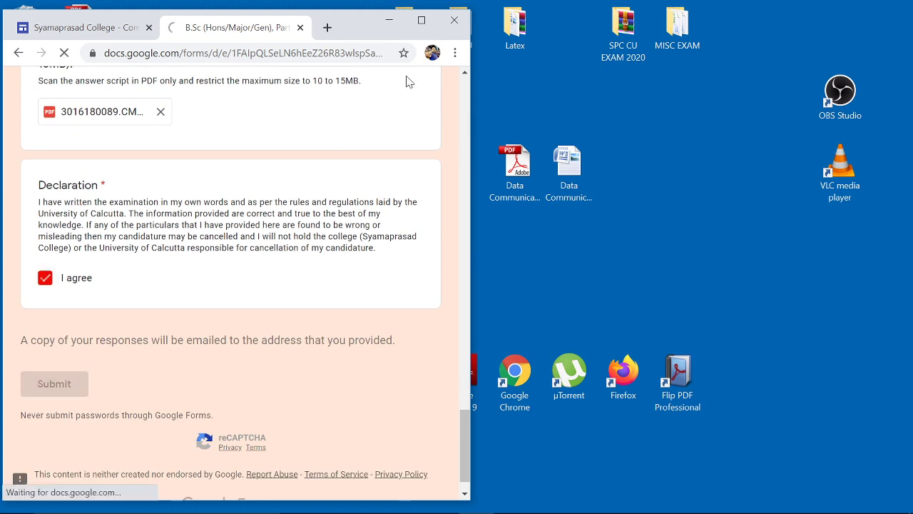
pyautogui.click(422, 20)
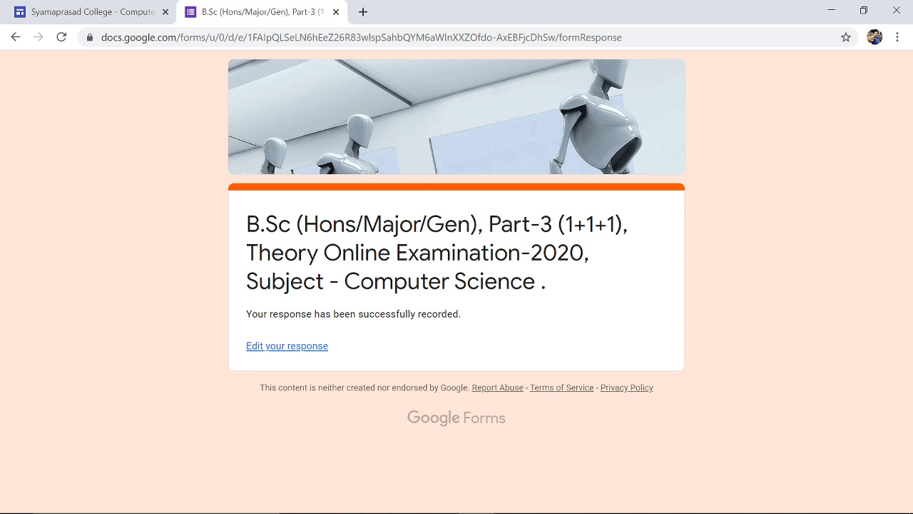
# - Load Gmail in a new tab, retrying past the temporary error, to reach the inbox
pyautogui.click(363, 12)
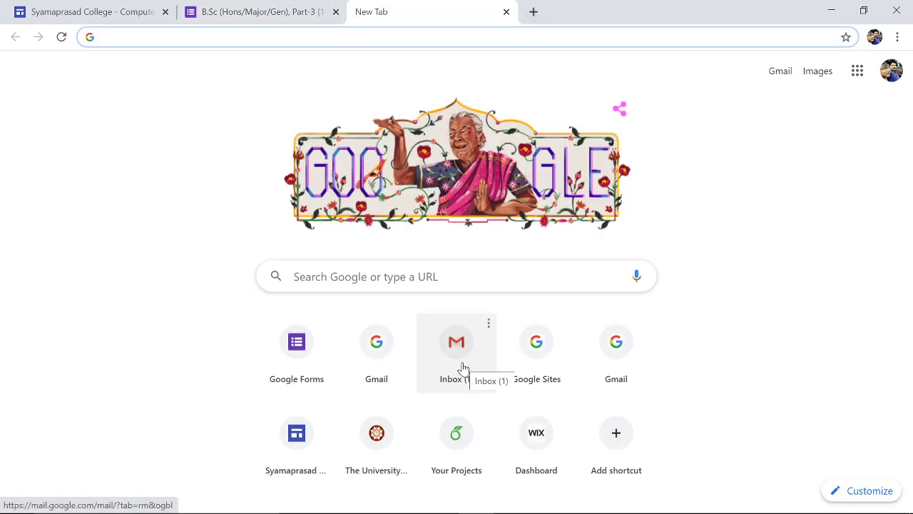
pyautogui.click(782, 80)
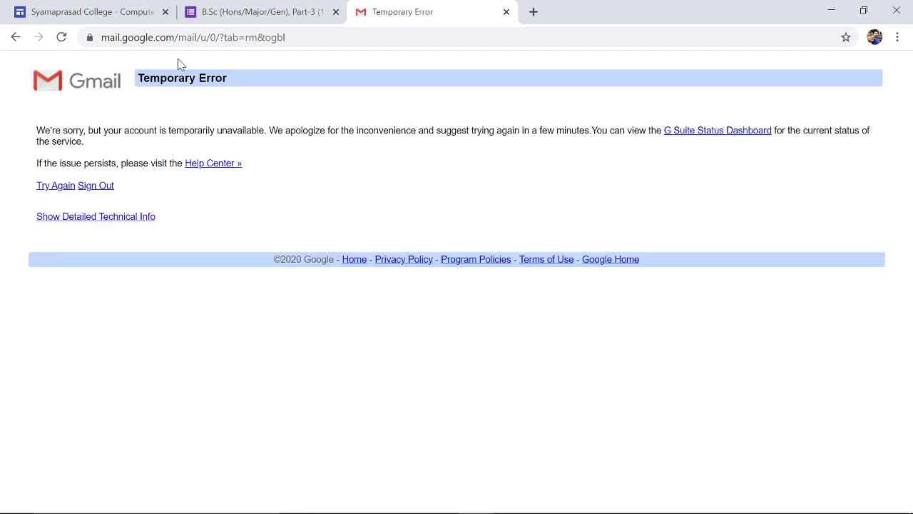
pyautogui.click(61, 37)
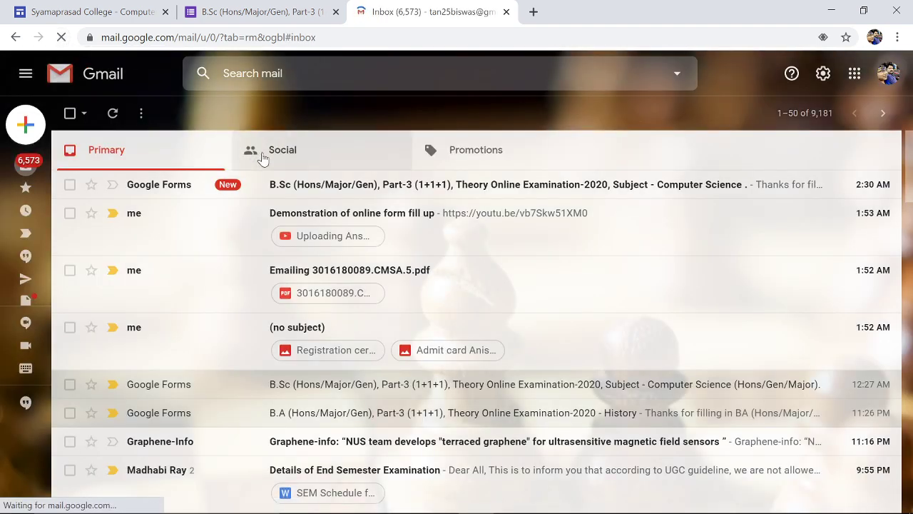
# - Open the Google Forms receipt email and read down through the submitted answers
pyautogui.click(342, 189)
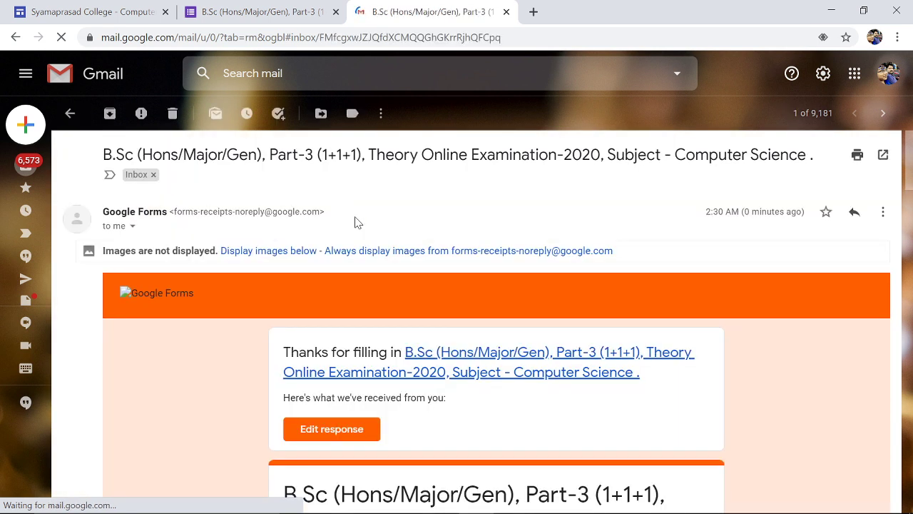
pyautogui.scroll(-2, 379, 294)
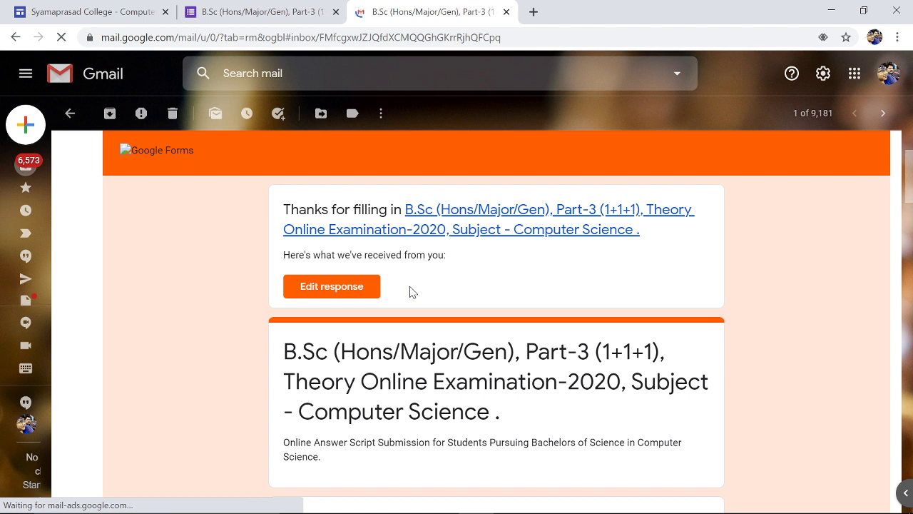
pyautogui.scroll(-2, 410, 291)
pyautogui.scroll(-2, 410, 291)
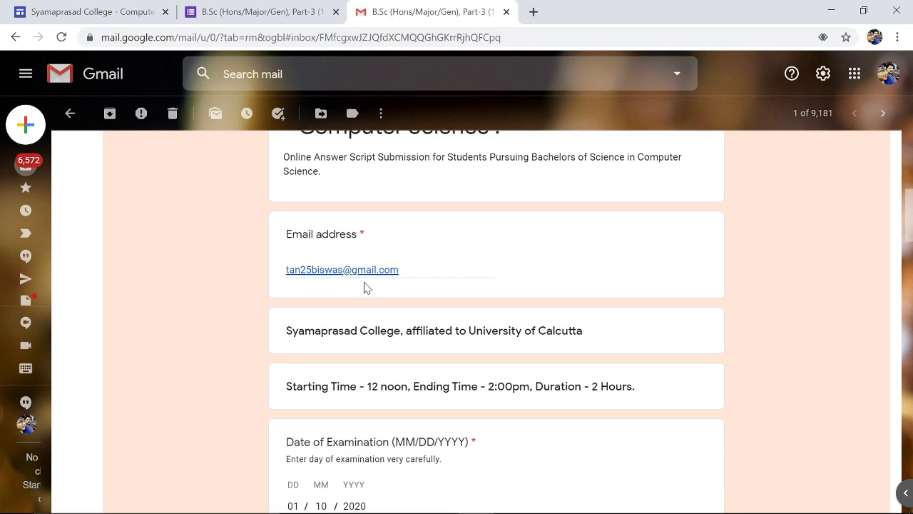
pyautogui.scroll(-1, 364, 288)
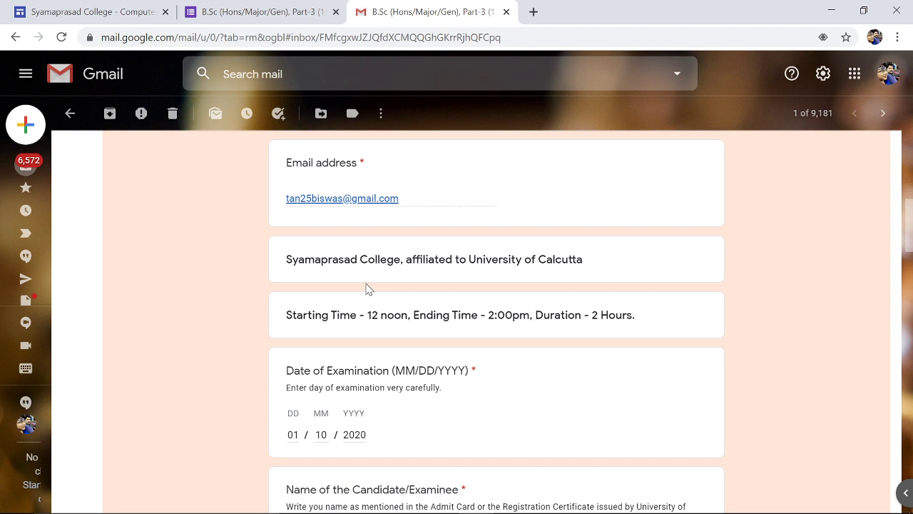
pyautogui.scroll(-2, 366, 289)
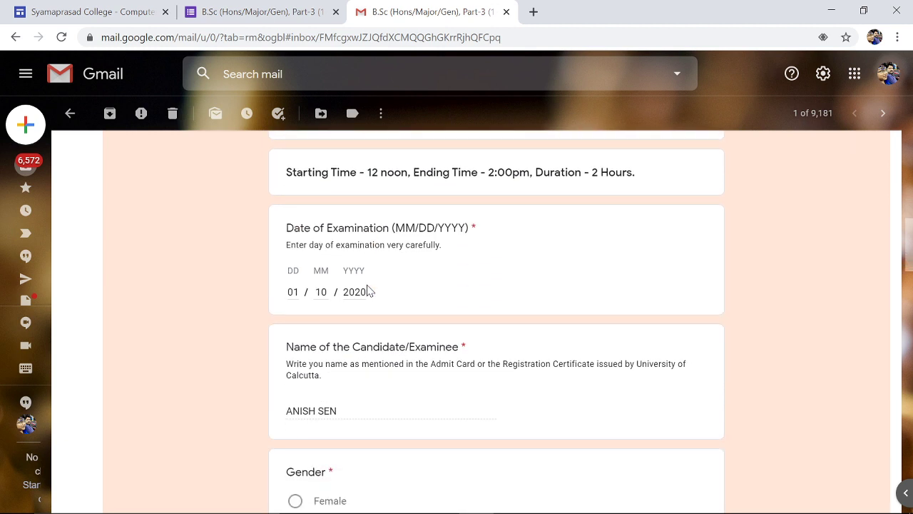
pyautogui.scroll(-2, 368, 291)
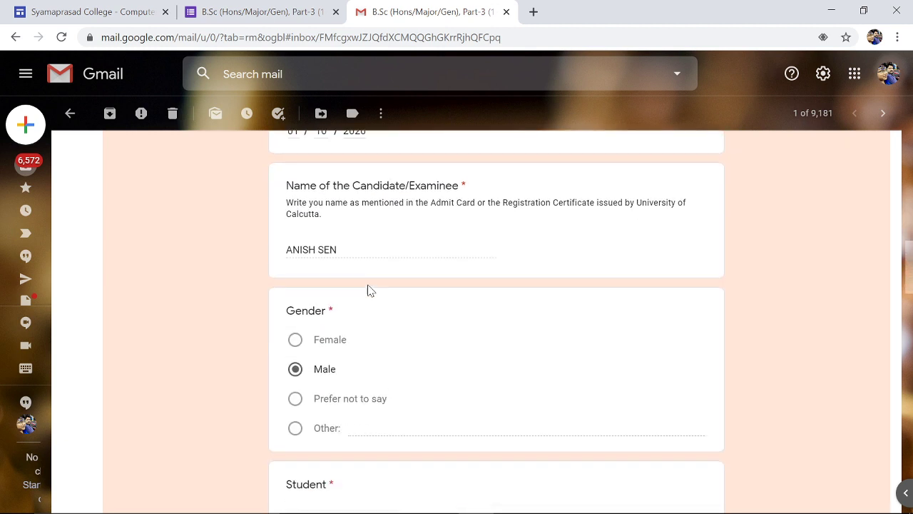
pyautogui.scroll(-2, 370, 290)
pyautogui.scroll(-2, 368, 290)
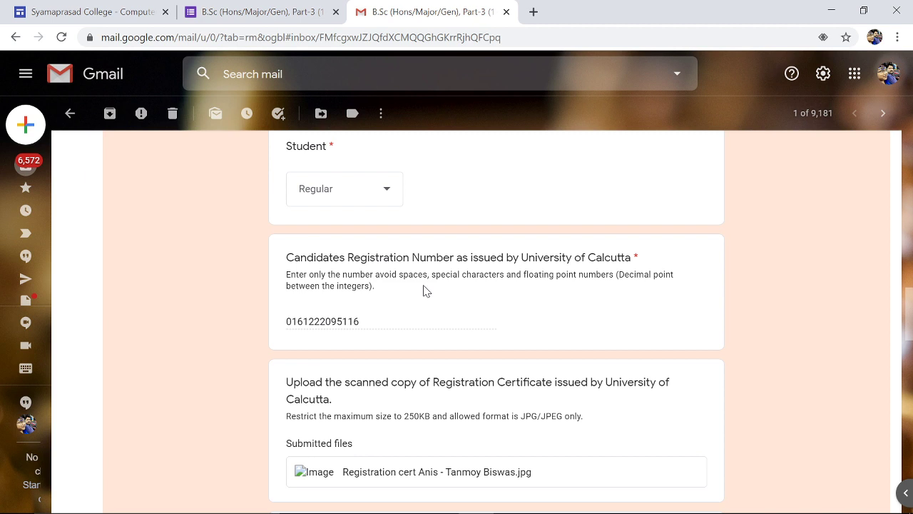
pyautogui.scroll(-2, 424, 290)
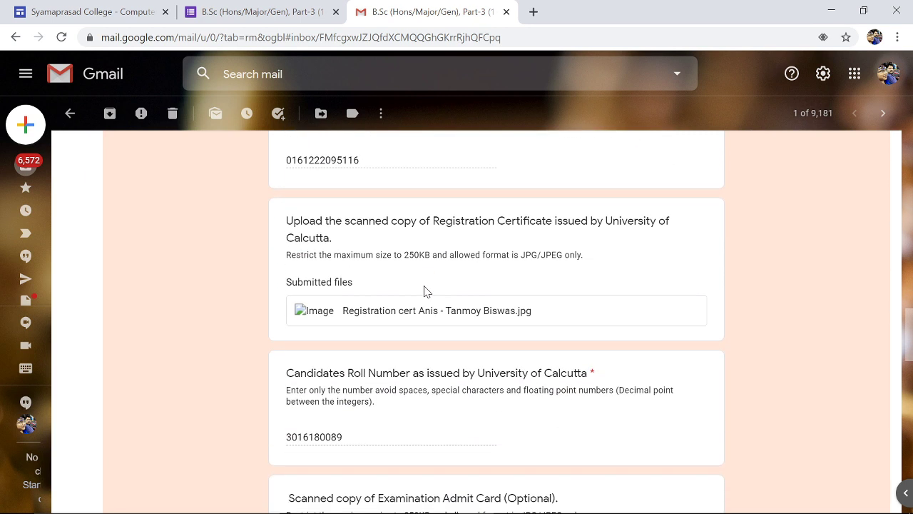
pyautogui.scroll(-3, 424, 291)
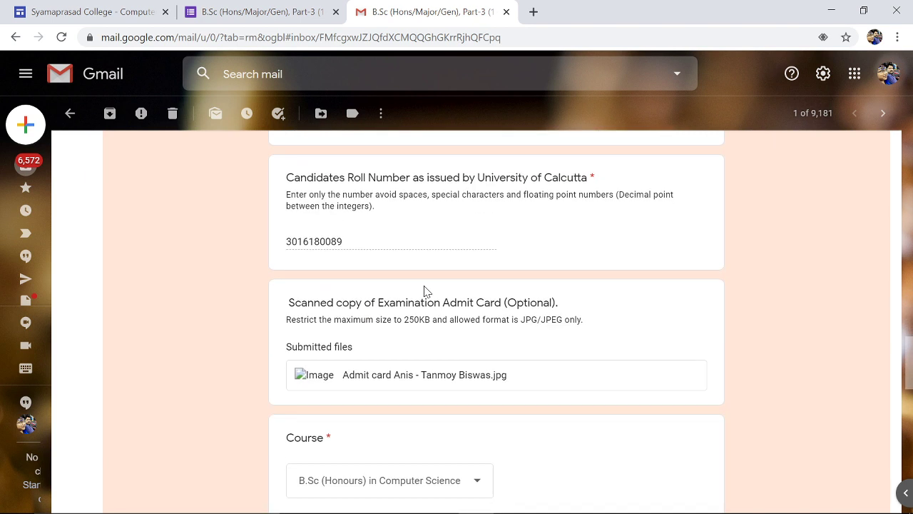
pyautogui.scroll(-5, 424, 291)
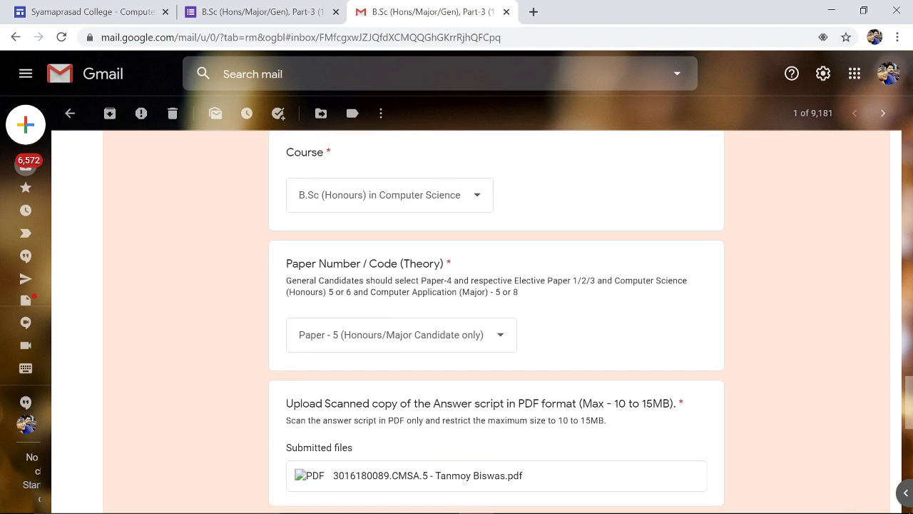
pyautogui.scroll(-2, 431, 285)
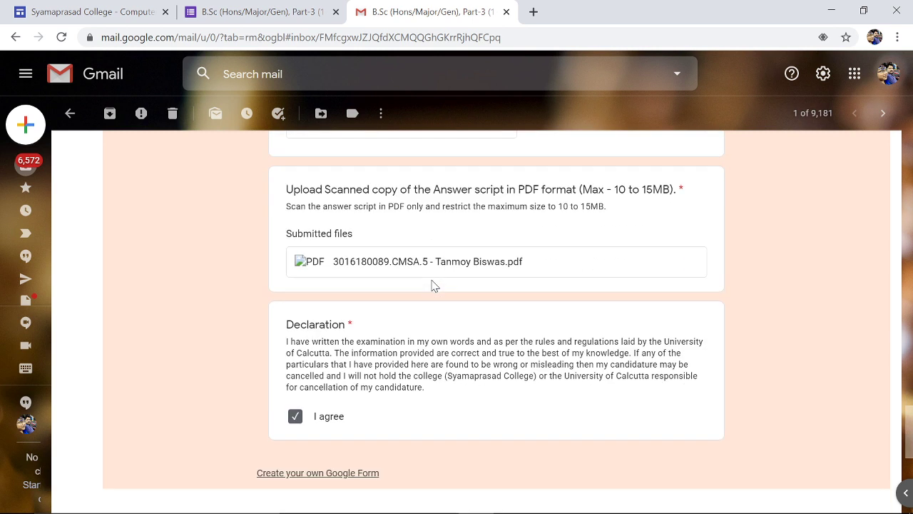
# - Recheck the earlier answers, then close the Gmail tab to return to the confirmation page
pyautogui.scroll(1, 432, 285)
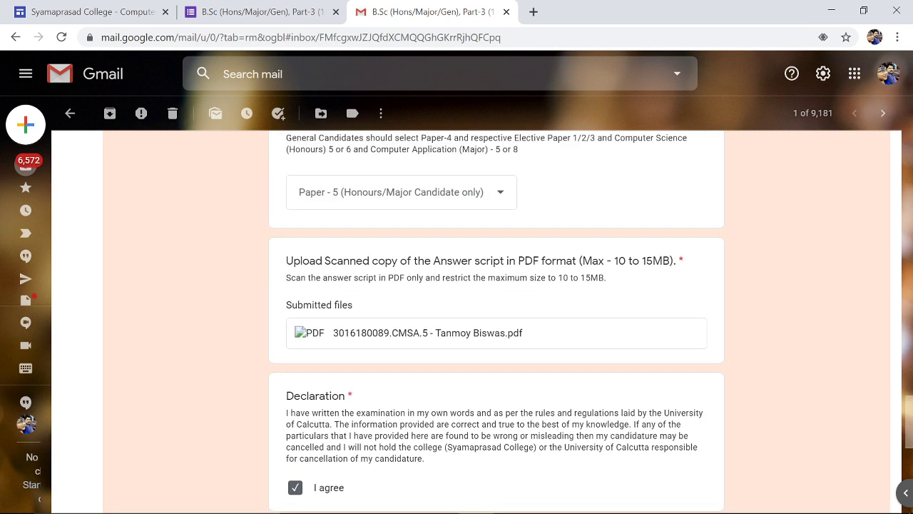
pyautogui.scroll(2, 433, 292)
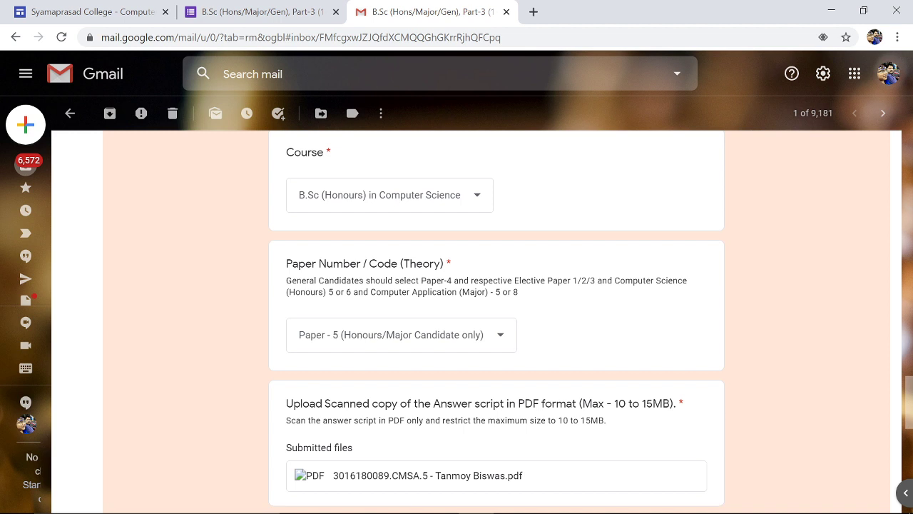
pyautogui.scroll(20, 424, 307)
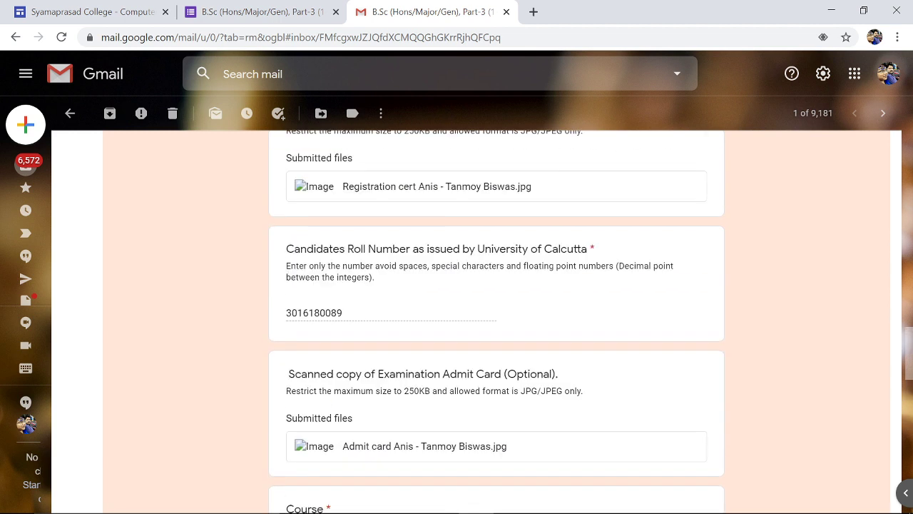
pyautogui.scroll(10, 425, 307)
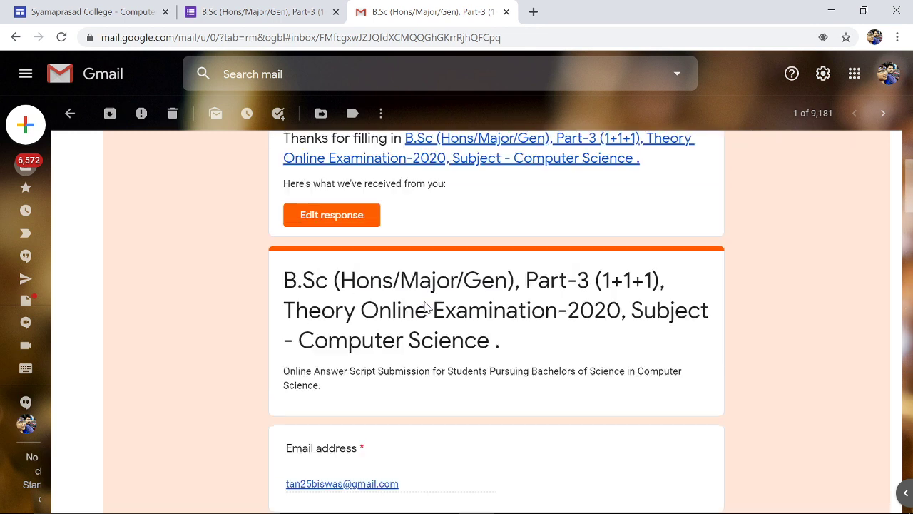
pyautogui.scroll(-1, 425, 307)
pyautogui.scroll(-2, 428, 307)
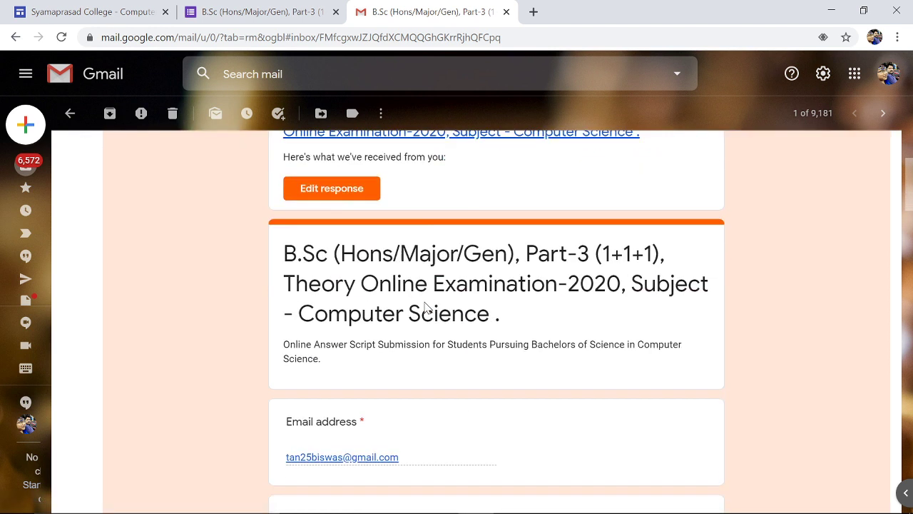
pyautogui.click(506, 12)
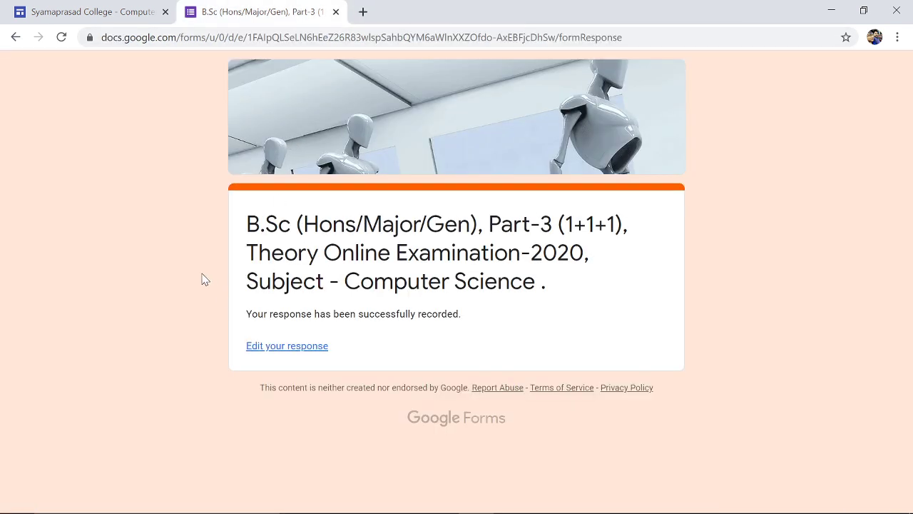